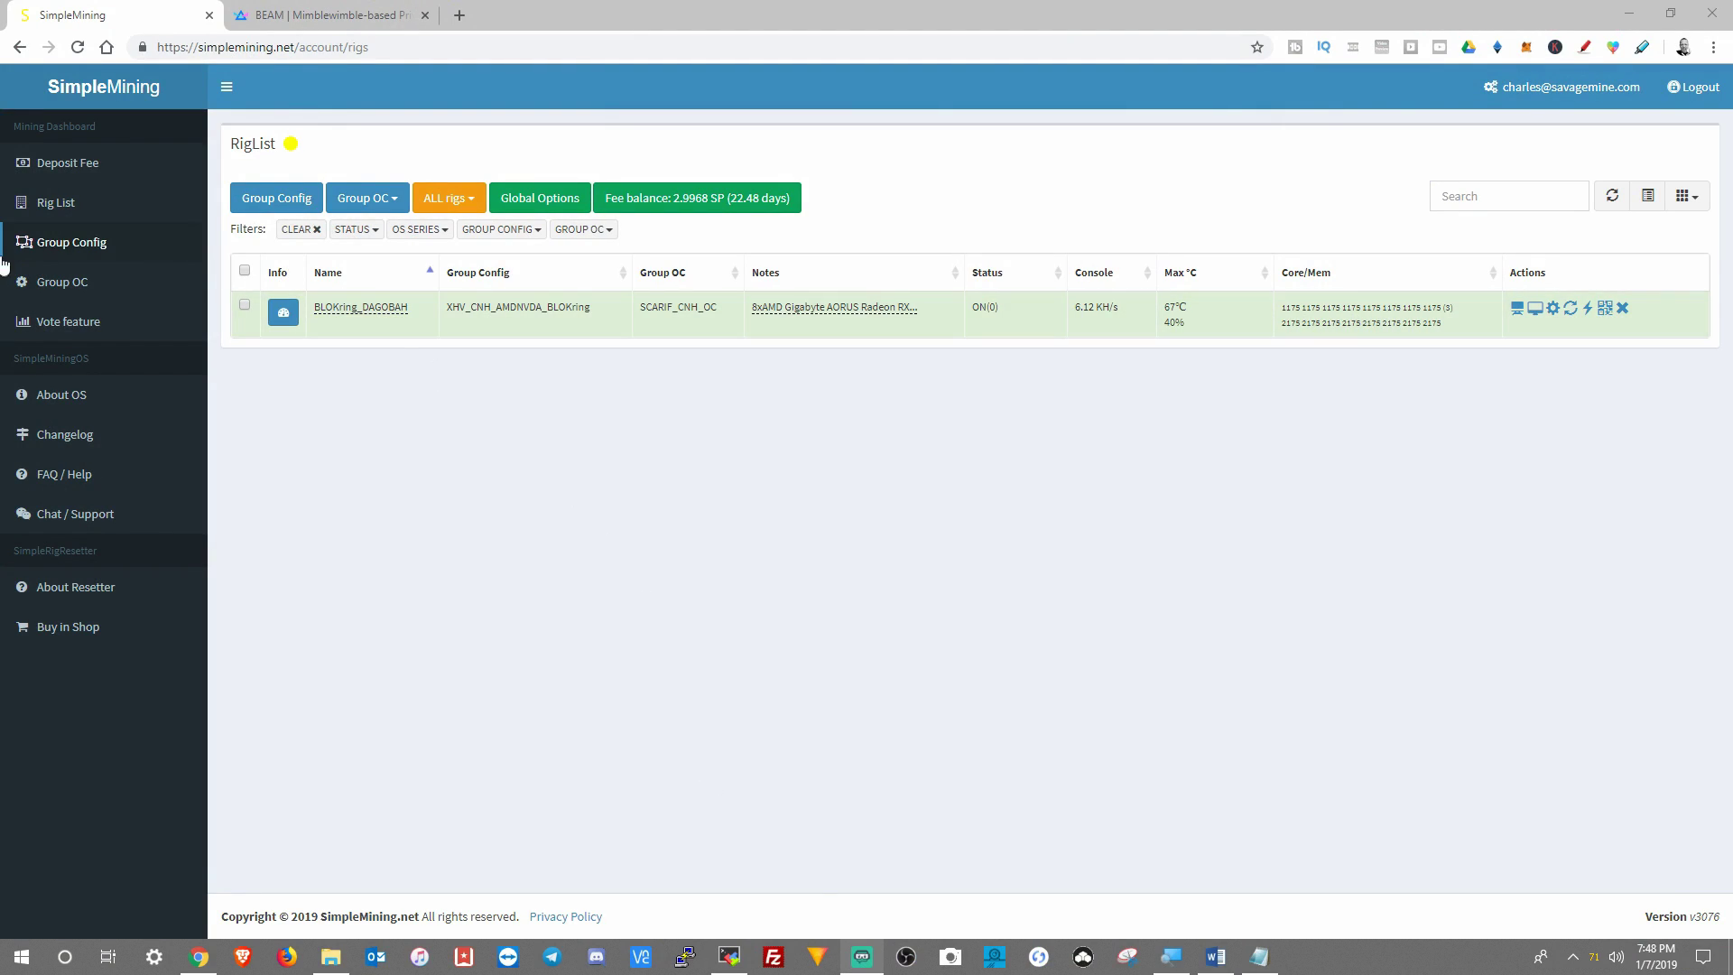
Step: Add a new group under Group Config and select bminer-v5.5.0 as its miner
{"action": "left_click", "coordinate": [63, 247]}
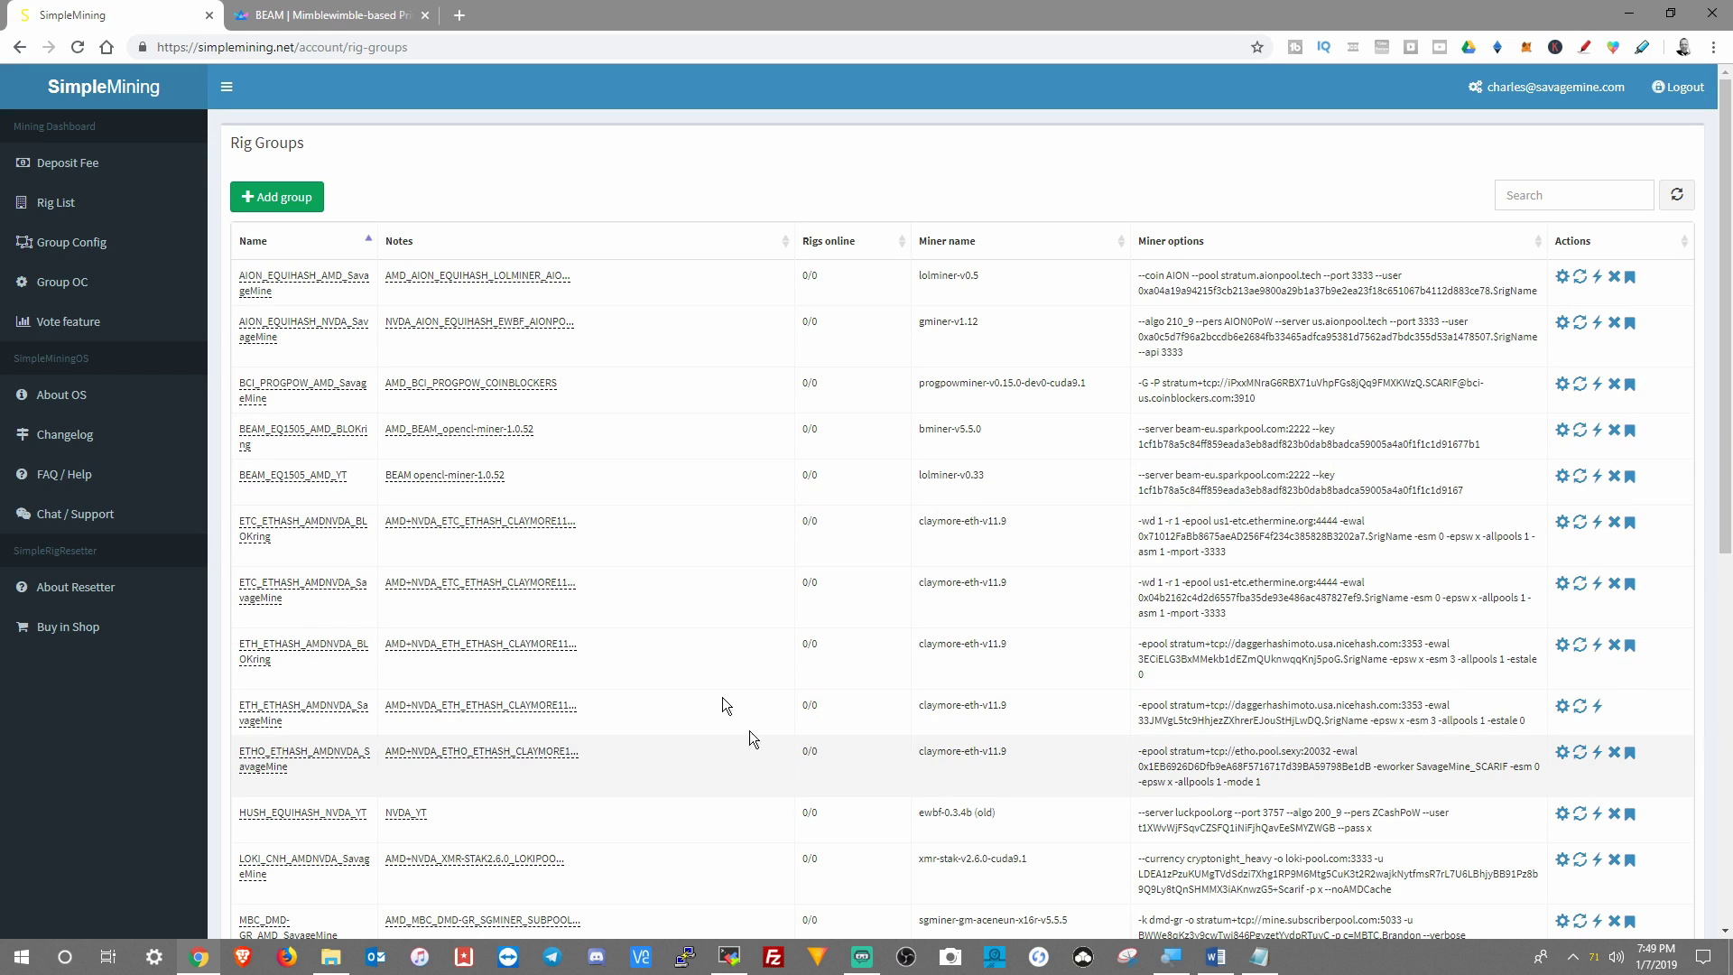
{"action": "left_click", "coordinate": [286, 196]}
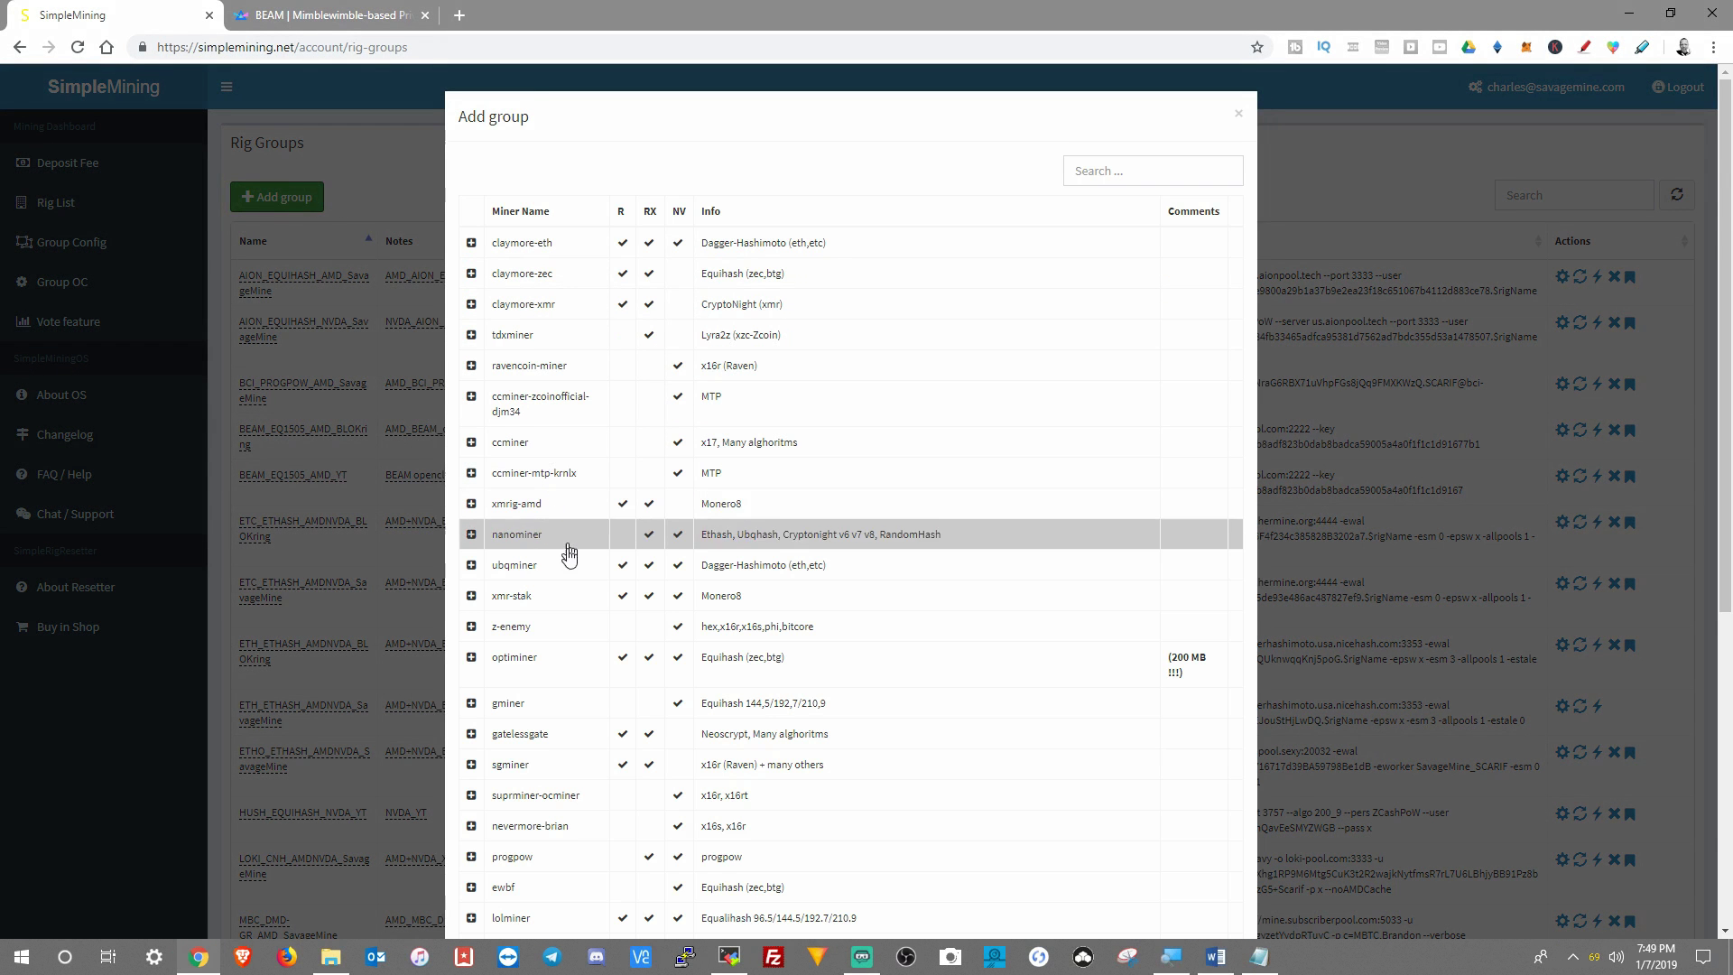
{"action": "scroll", "coordinate": [537, 667], "scroll_direction": "down", "scroll_amount": 1}
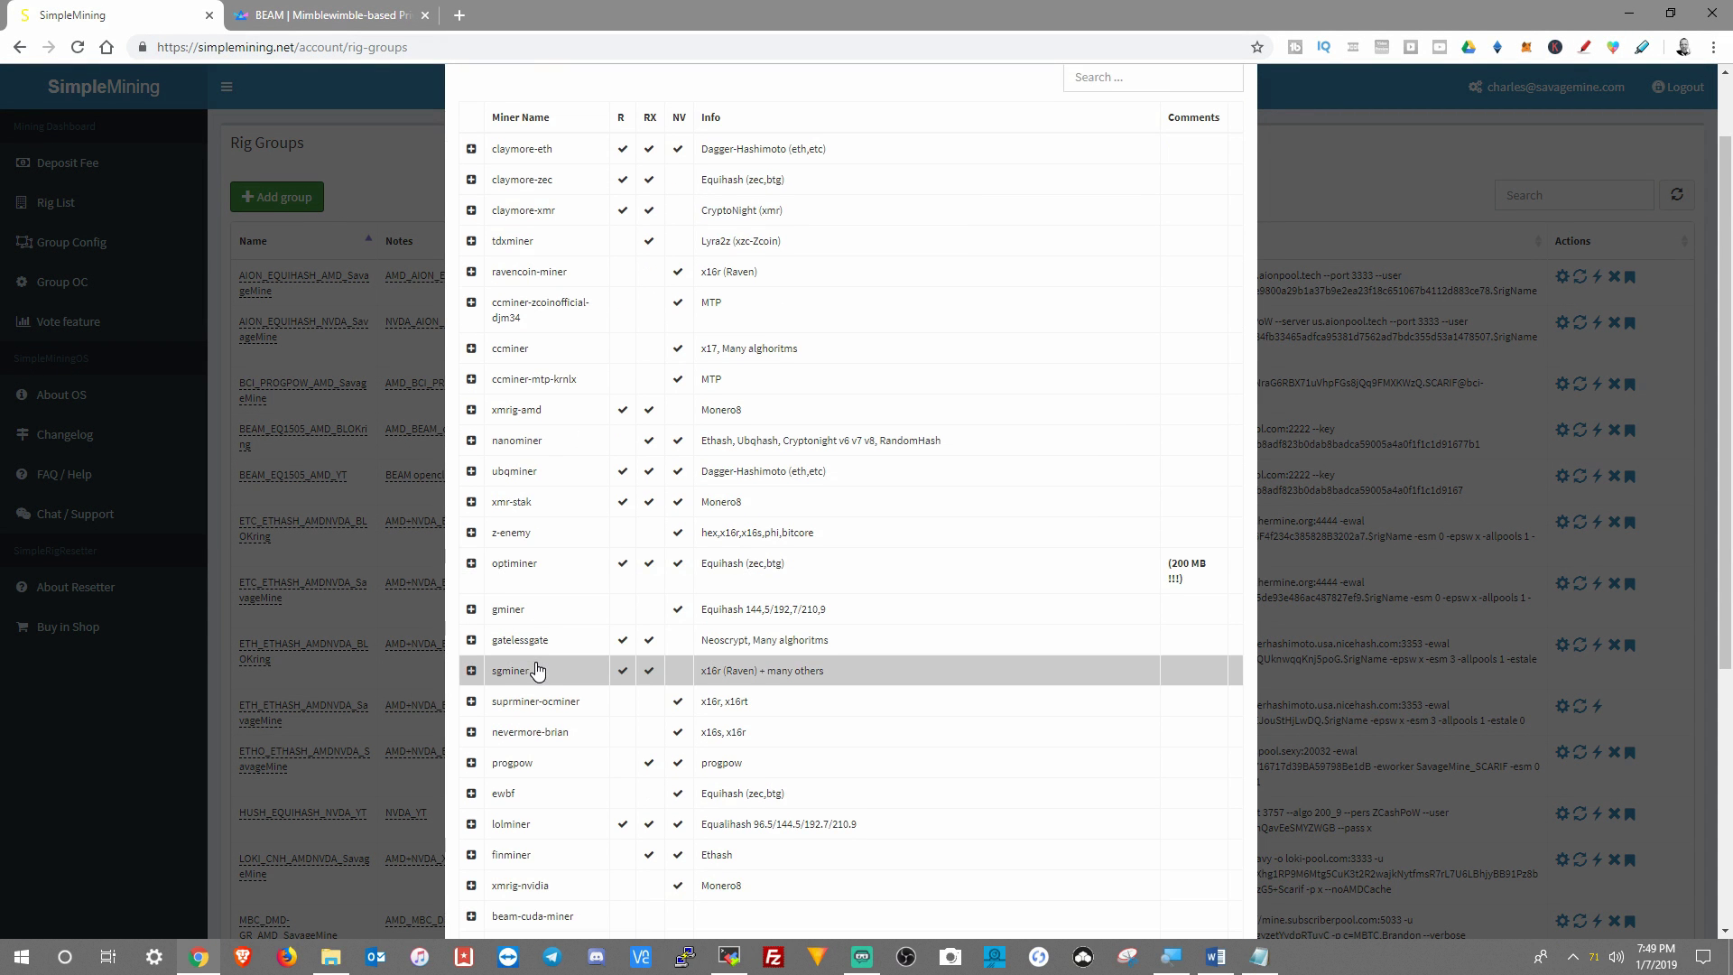
{"action": "scroll", "coordinate": [538, 666], "scroll_direction": "down", "scroll_amount": 2}
{"action": "scroll", "coordinate": [538, 667], "scroll_direction": "down", "scroll_amount": 1}
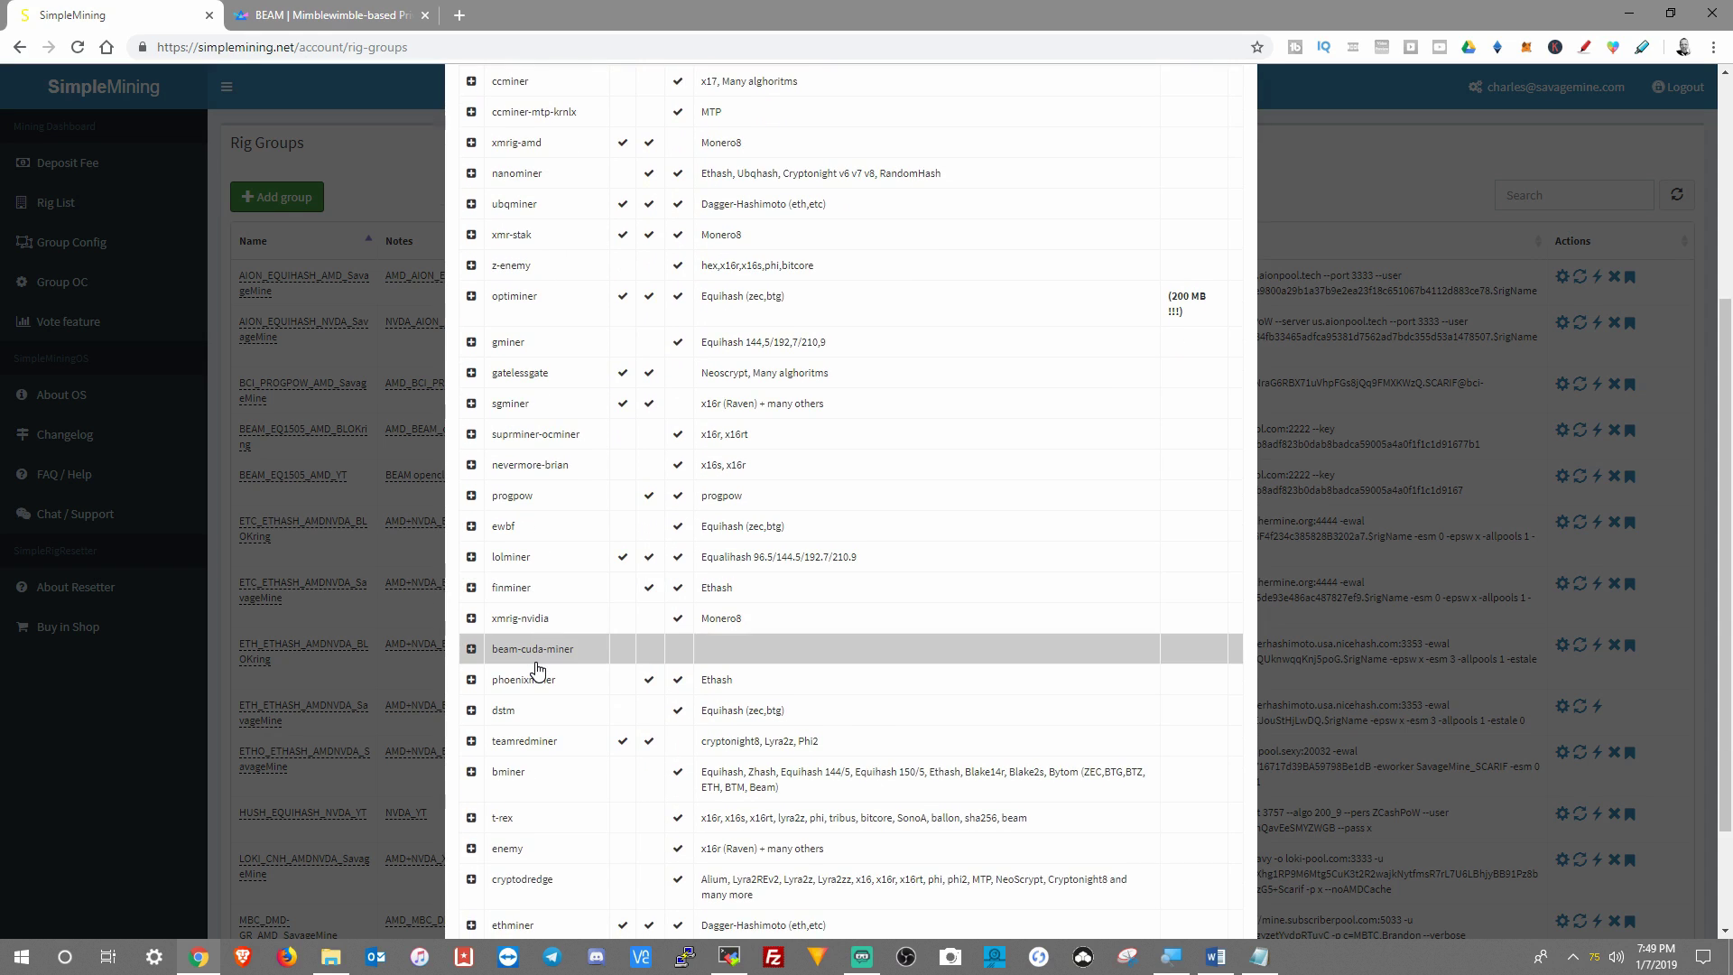
{"action": "scroll", "coordinate": [515, 677], "scroll_direction": "down", "scroll_amount": 1}
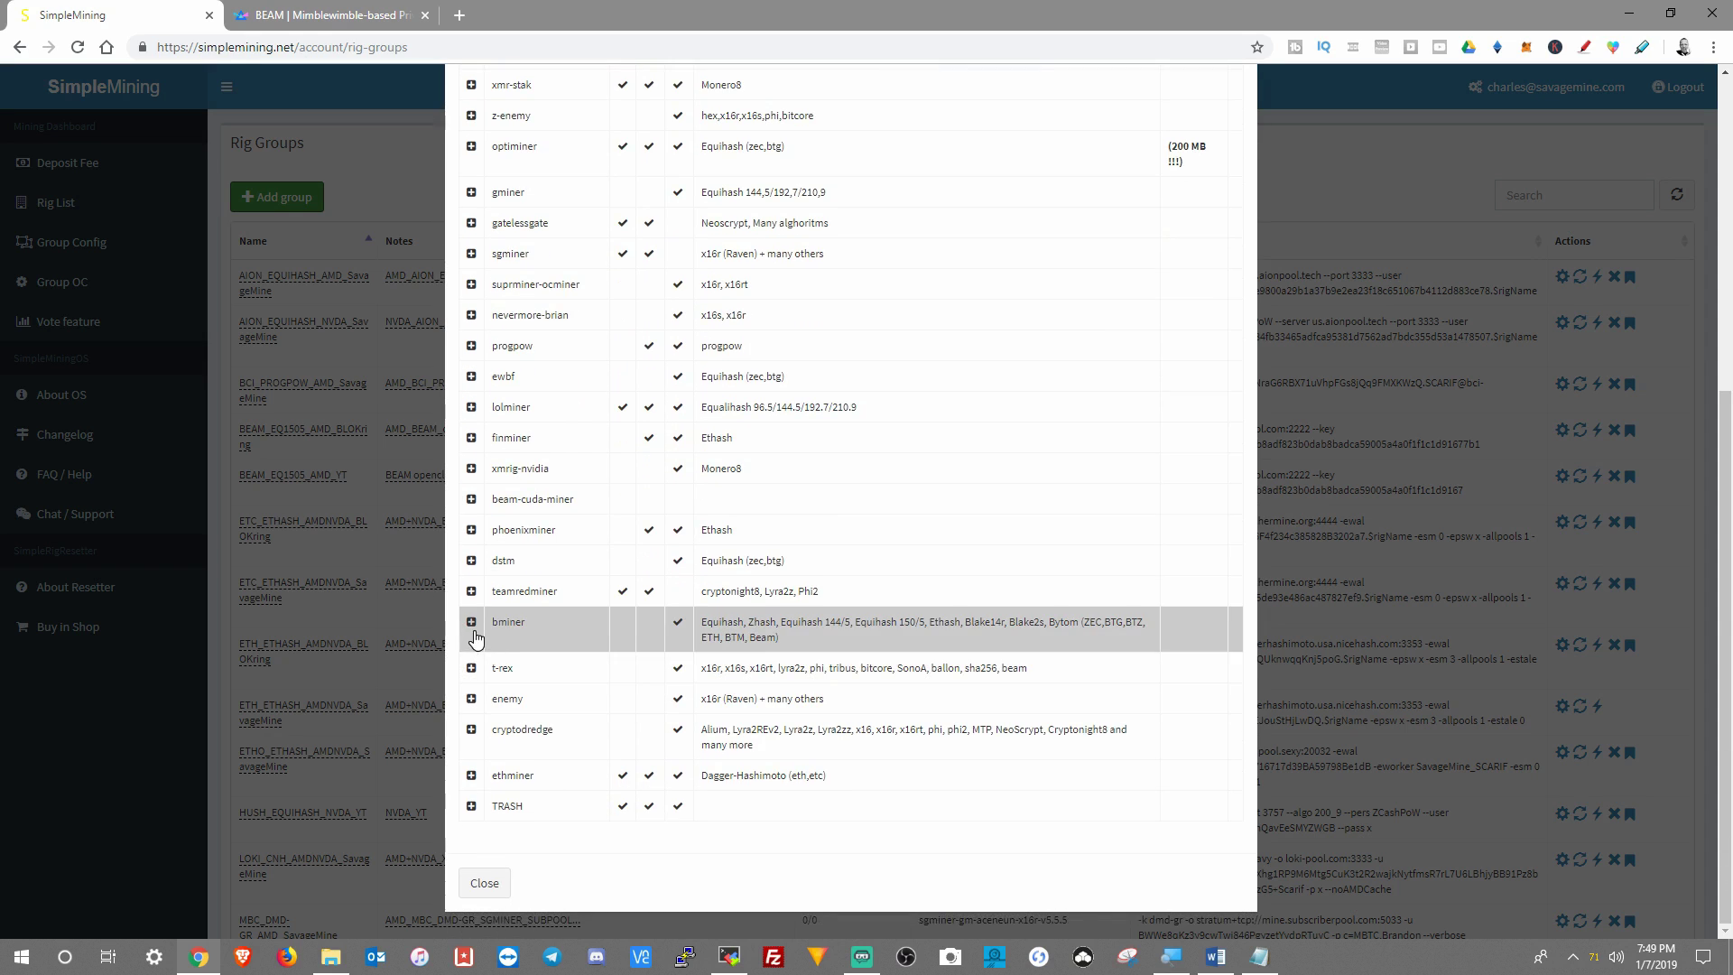
{"action": "left_click", "coordinate": [473, 678]}
{"action": "scroll", "coordinate": [477, 666], "scroll_direction": "down", "scroll_amount": 1}
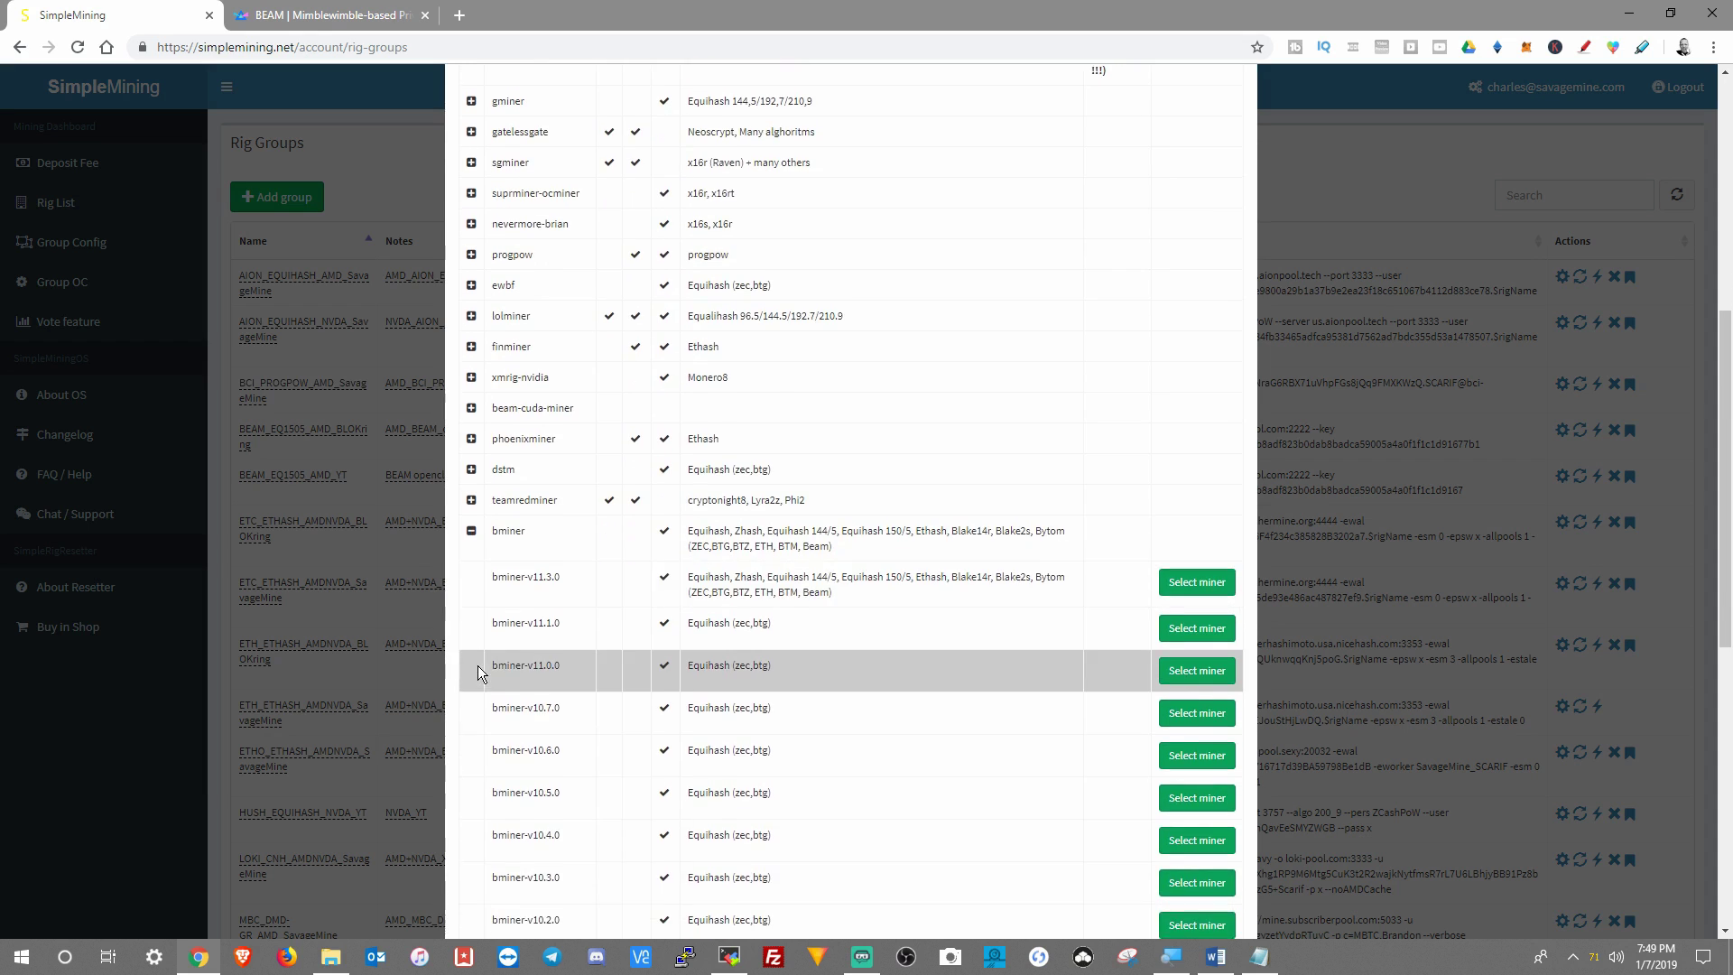
{"action": "scroll", "coordinate": [479, 664], "scroll_direction": "down", "scroll_amount": 2}
{"action": "scroll", "coordinate": [478, 665], "scroll_direction": "down", "scroll_amount": 2}
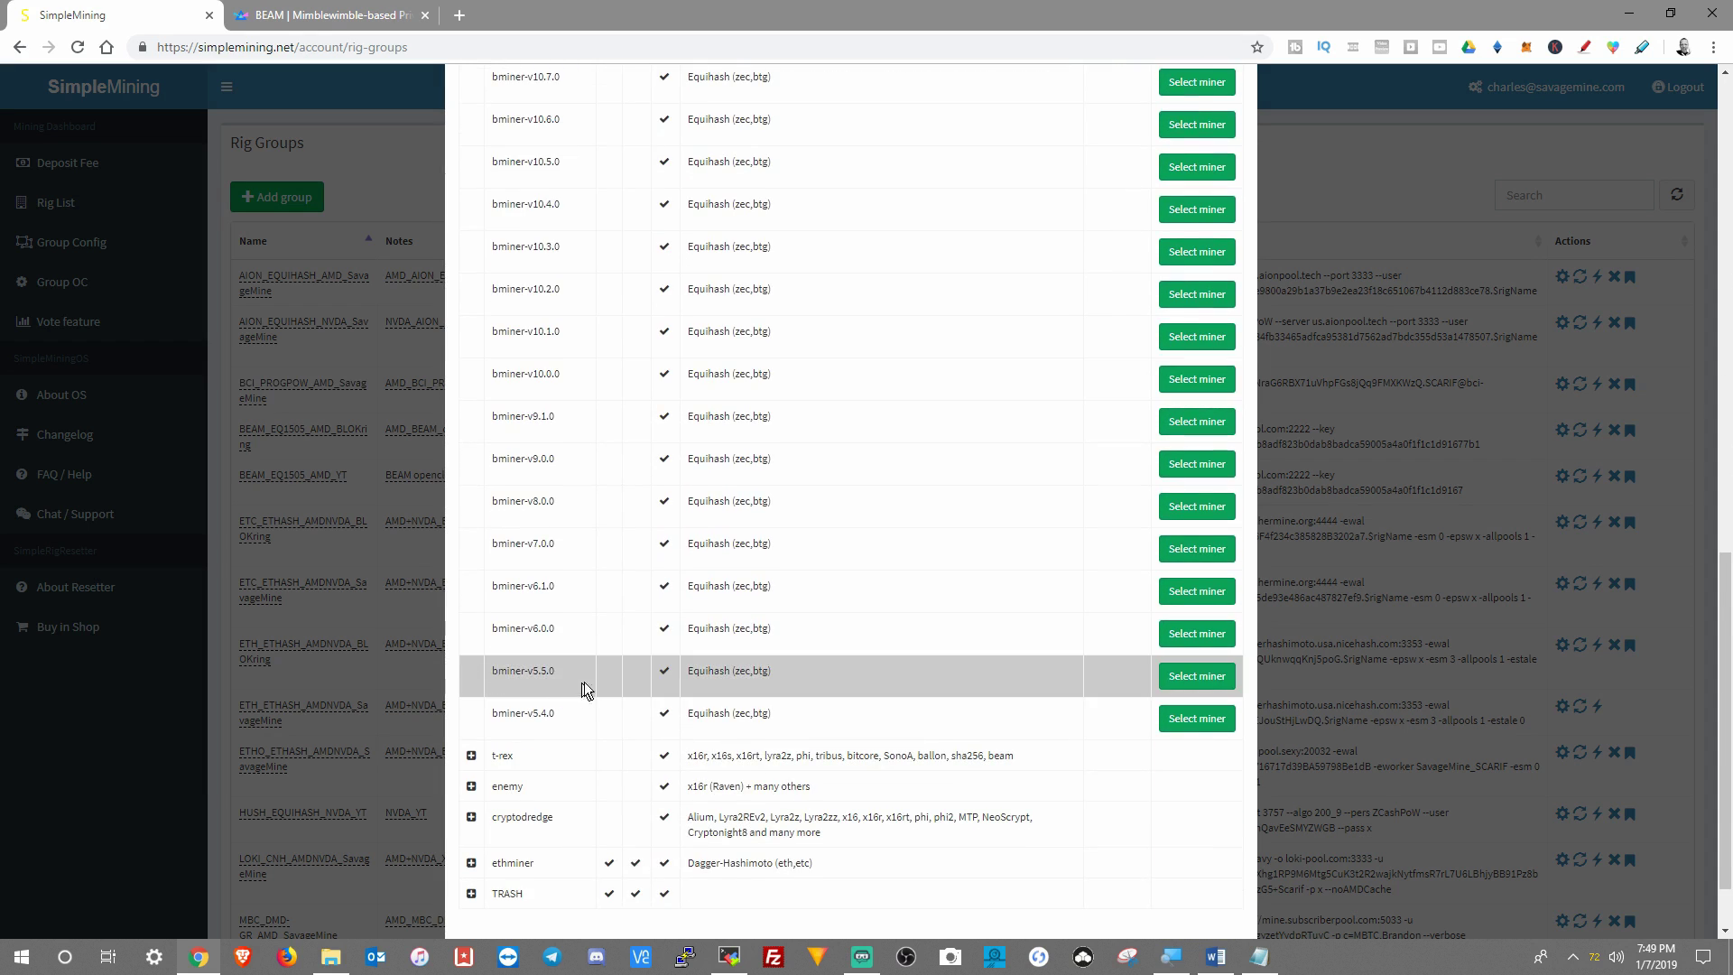
{"action": "left_click", "coordinate": [1195, 676]}
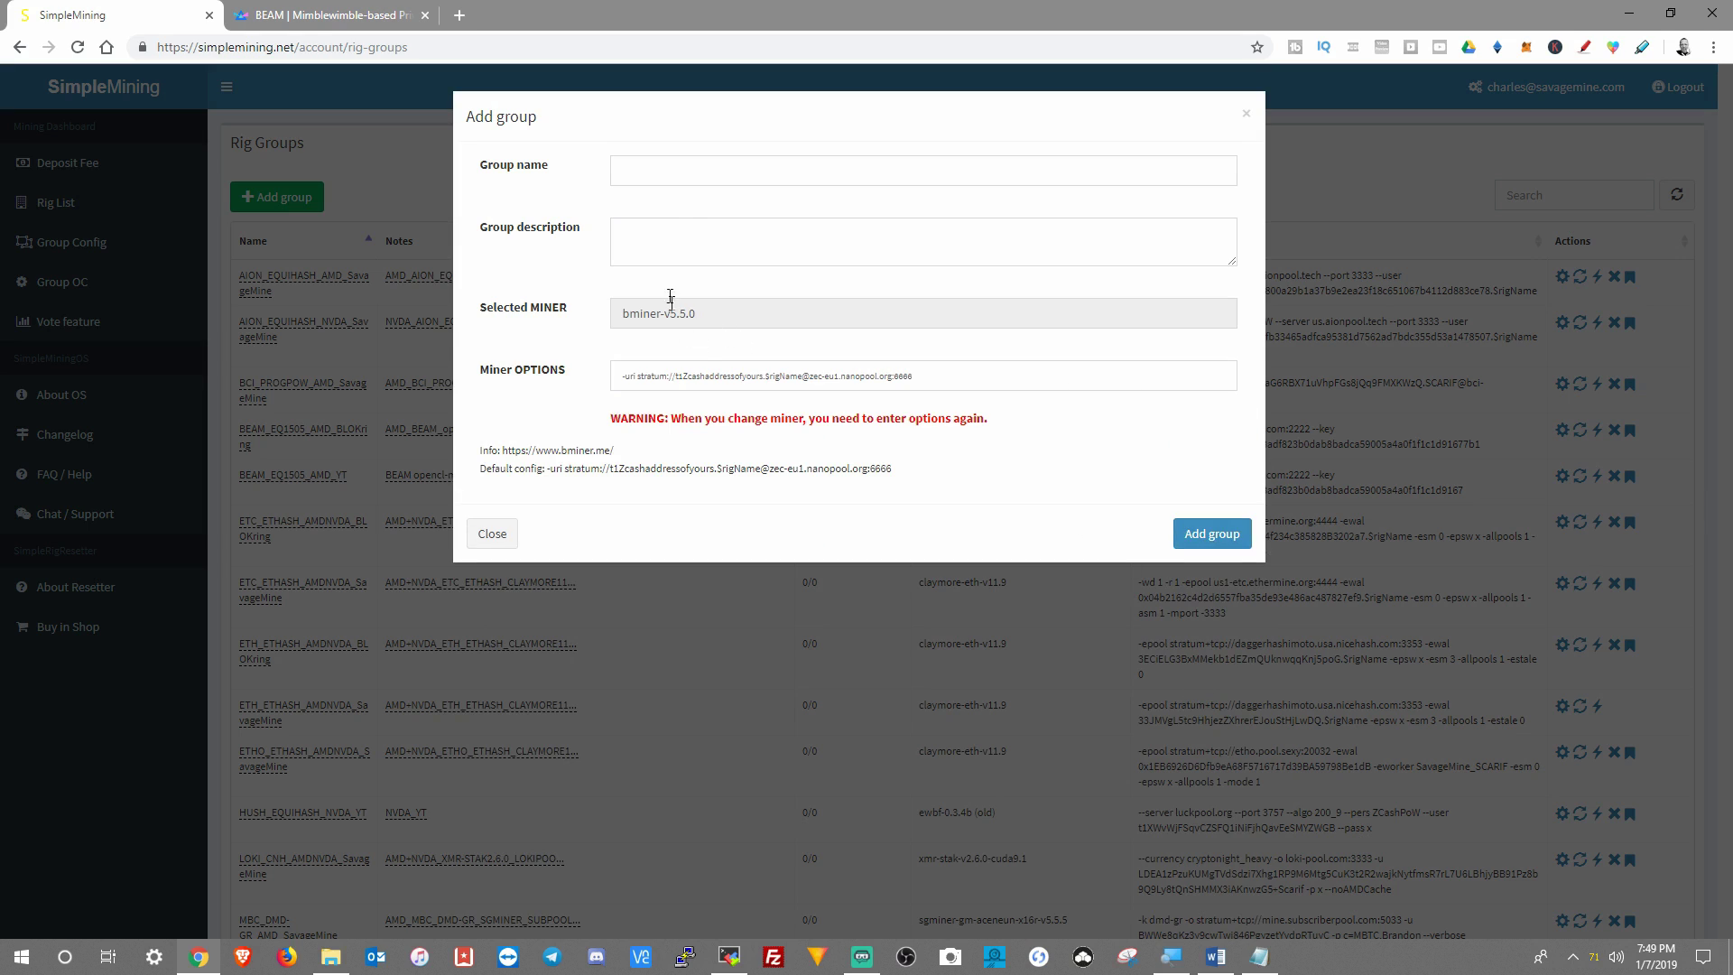
Step: Enter BEAM_EQ1505_AMD_YouTube as the group name
{"action": "left_click", "coordinate": [662, 172]}
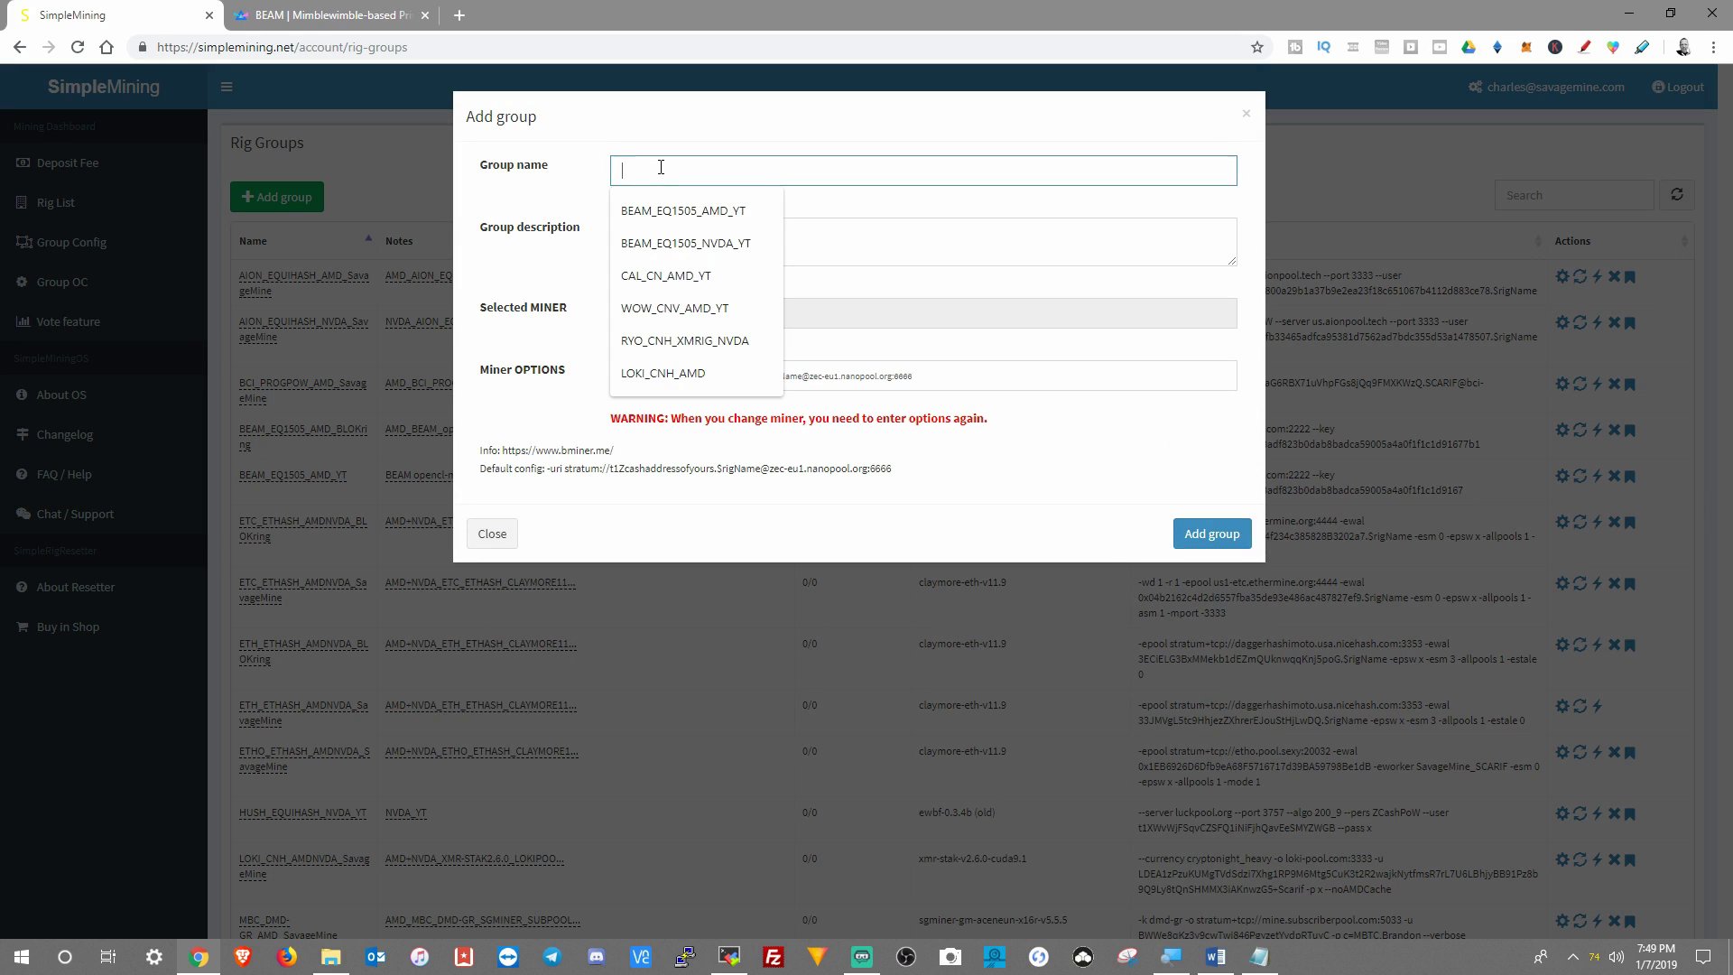
{"action": "left_click", "coordinate": [684, 210]}
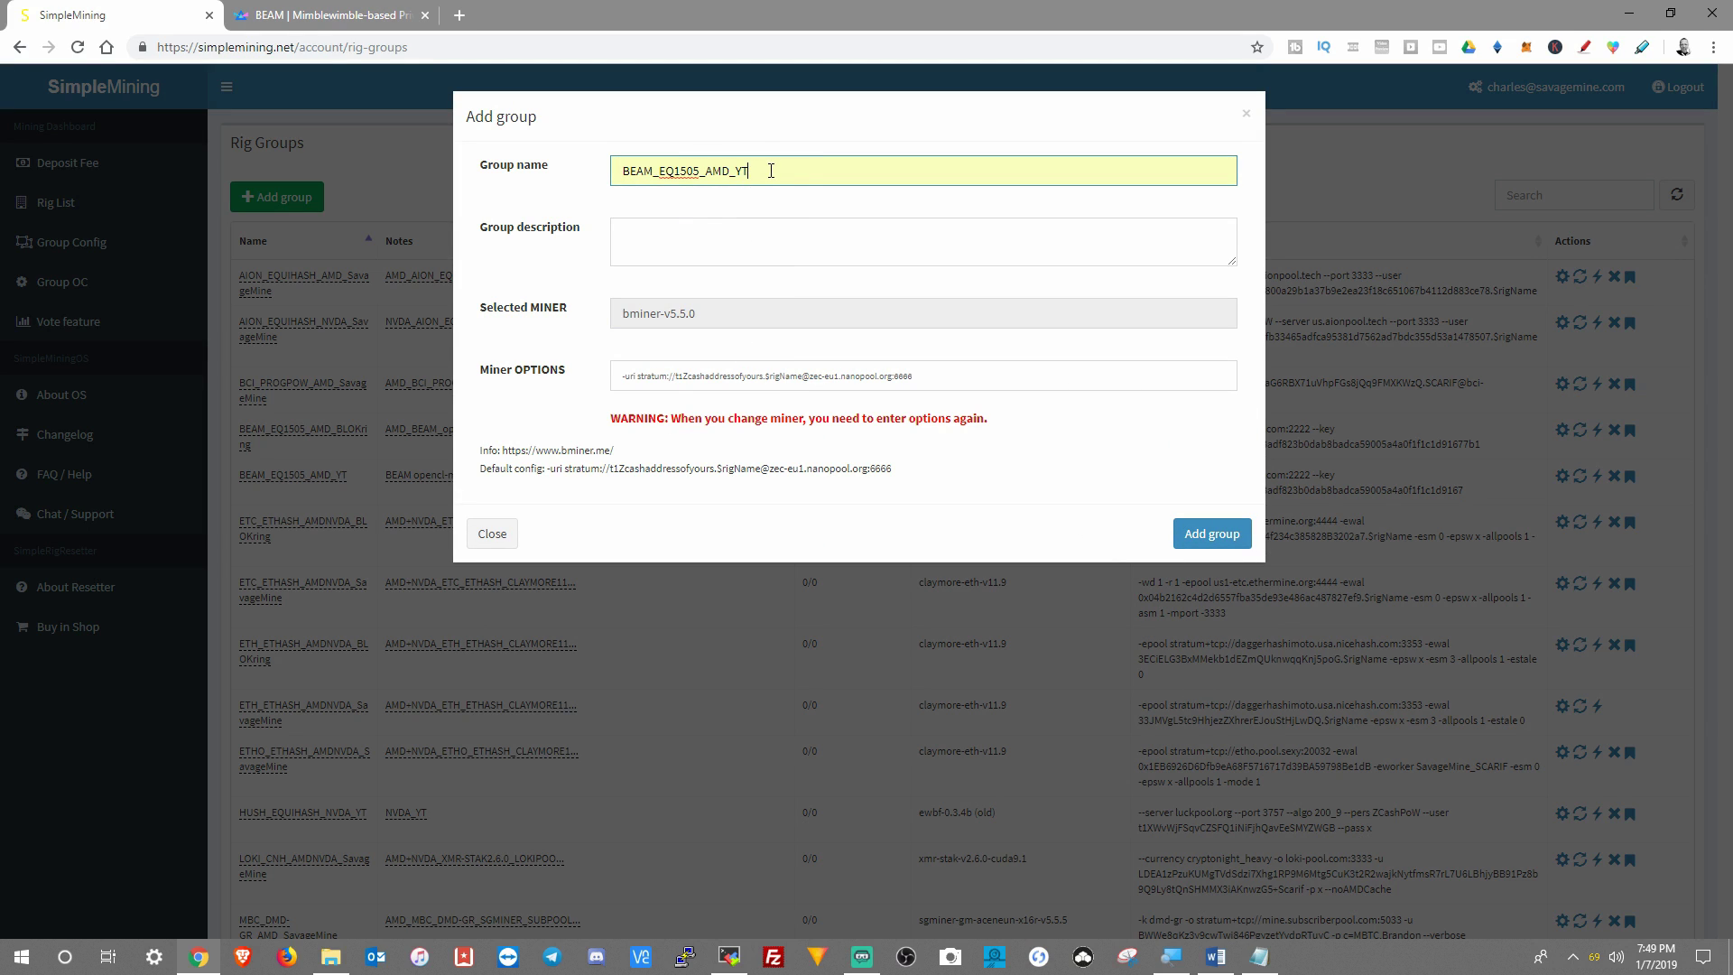
{"action": "key", "text": "BackSpace"}
{"action": "type", "text": "ouTube"}
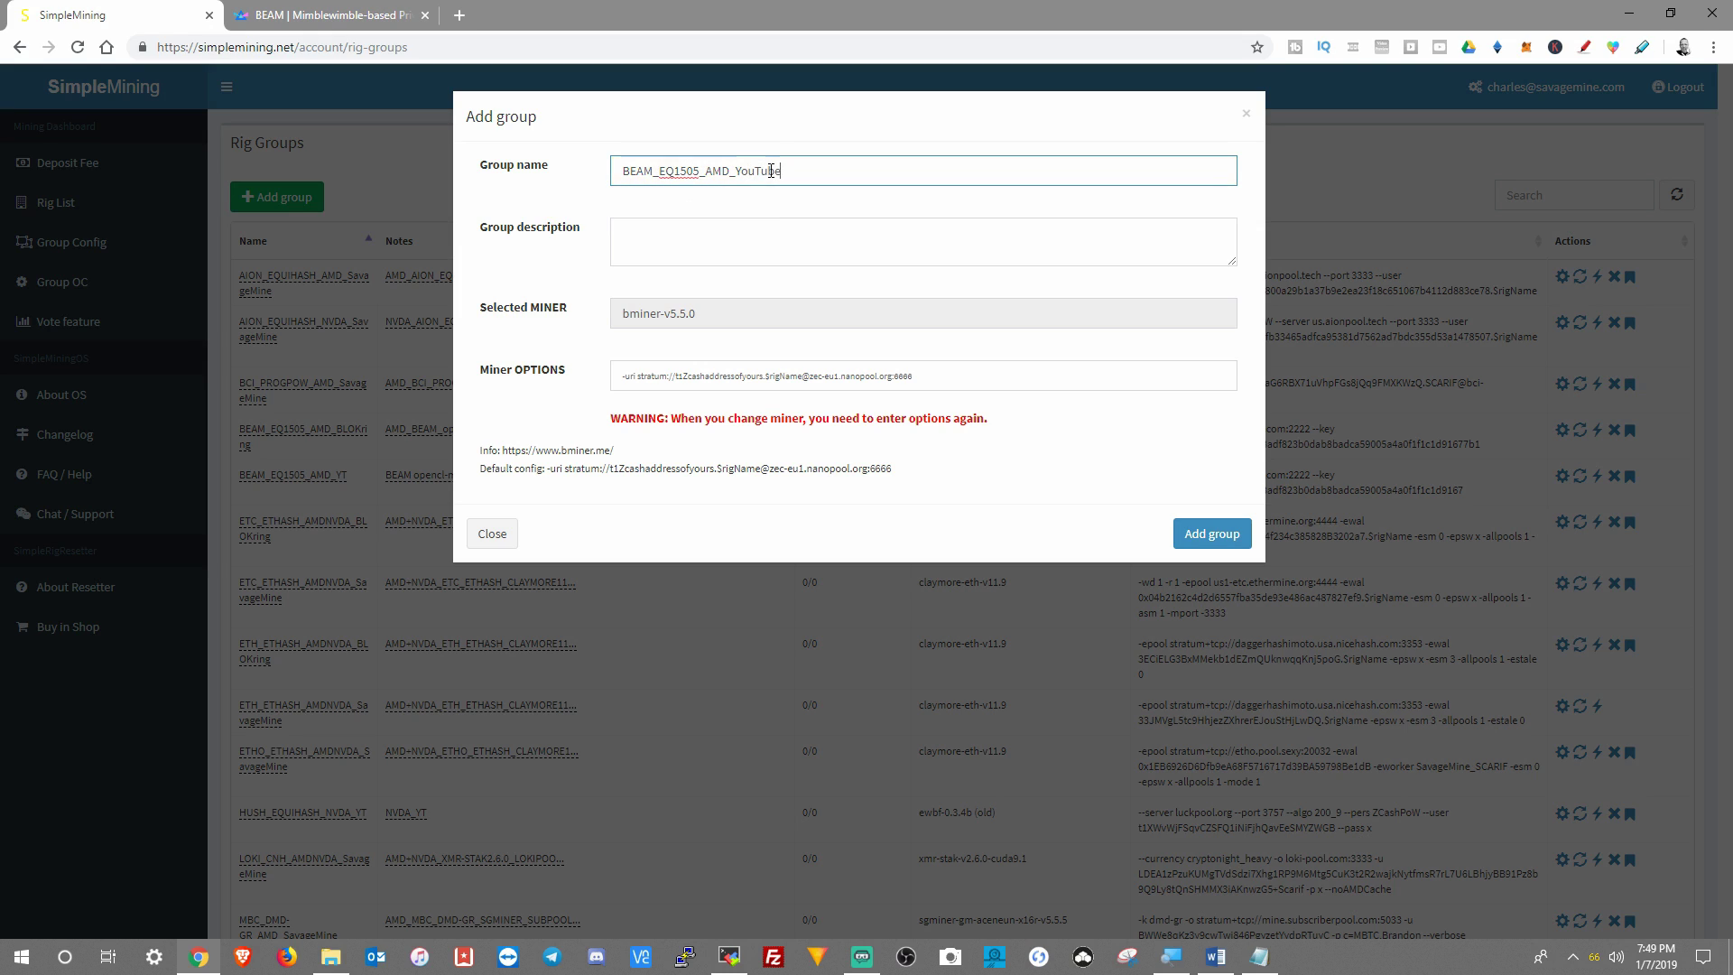
Step: Paste 'opencl-miner-1.0.52' into the group description, prefixed with 'BEAM'
{"action": "left_click", "coordinate": [716, 238]}
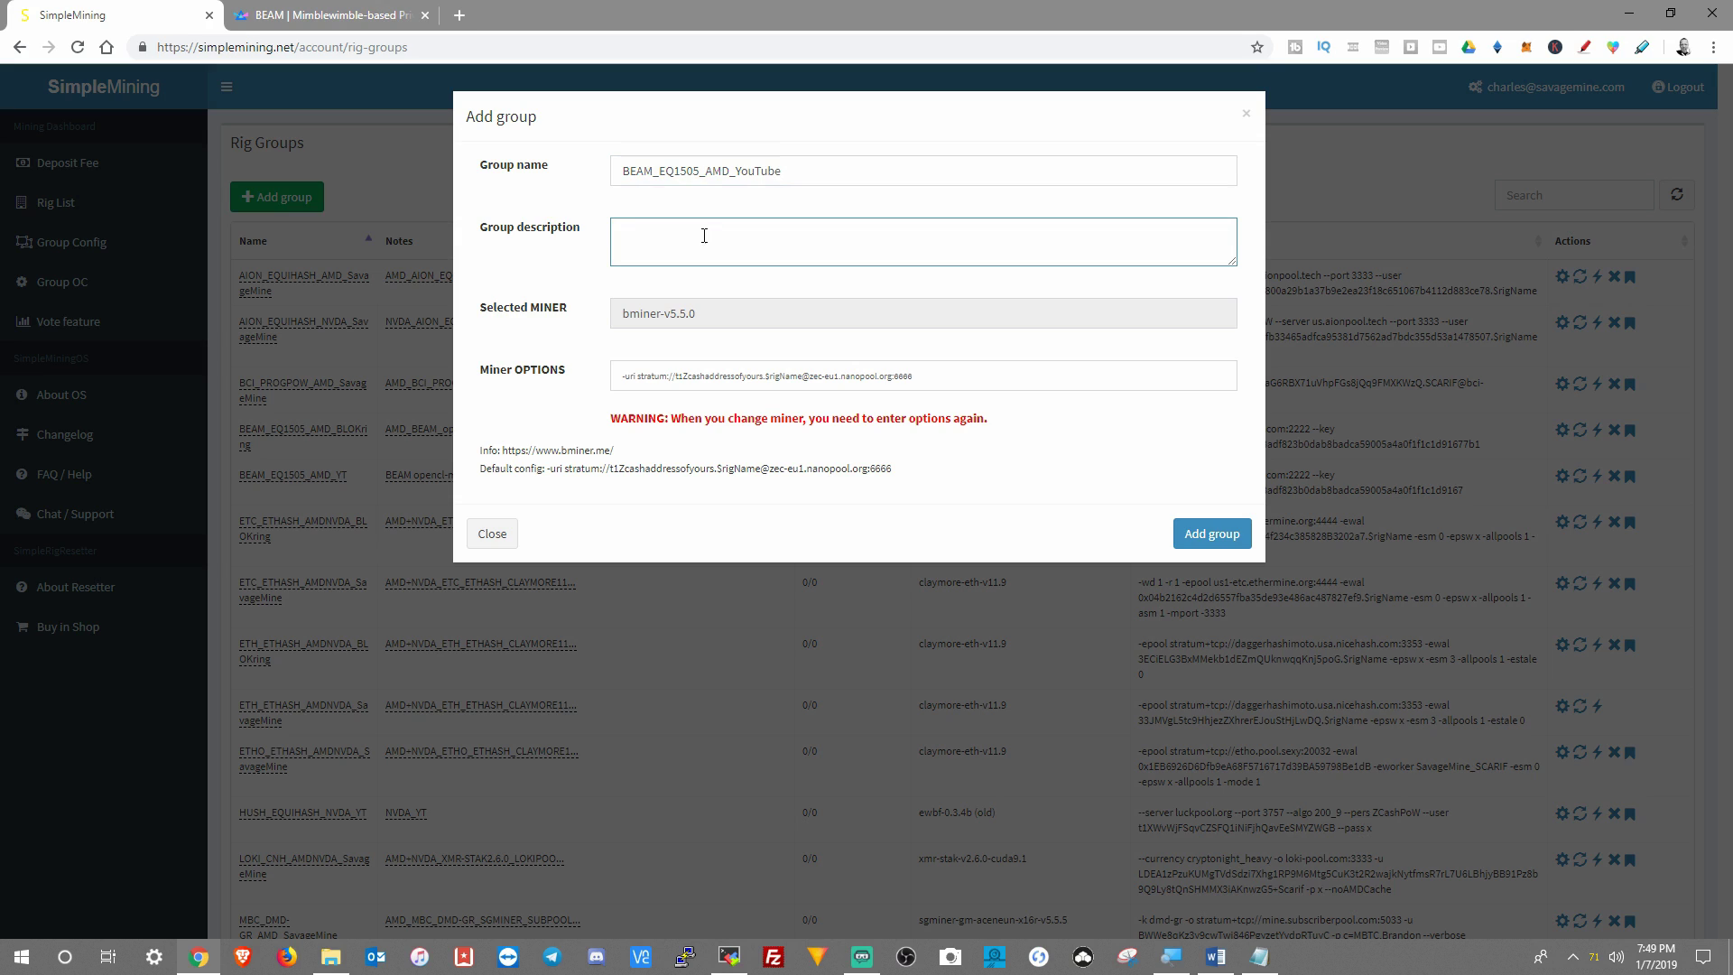
{"action": "left_click_drag", "start_coordinate": [721, 314], "coordinate": [621, 314]}
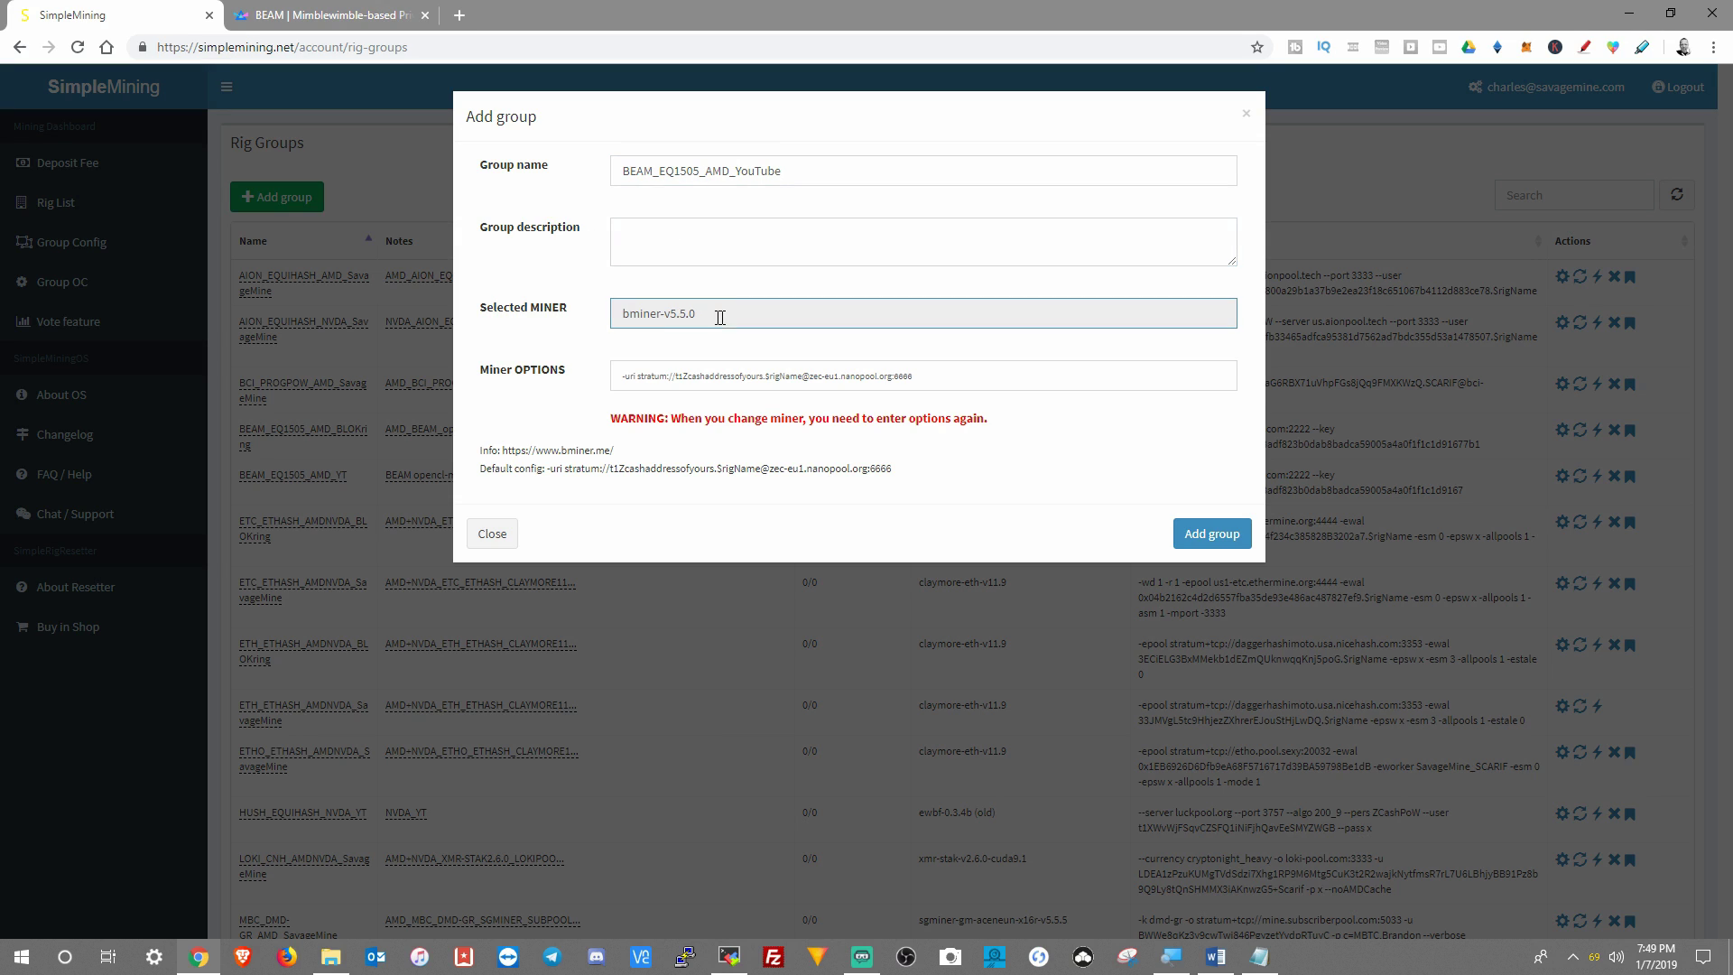
{"action": "left_click", "coordinate": [658, 256]}
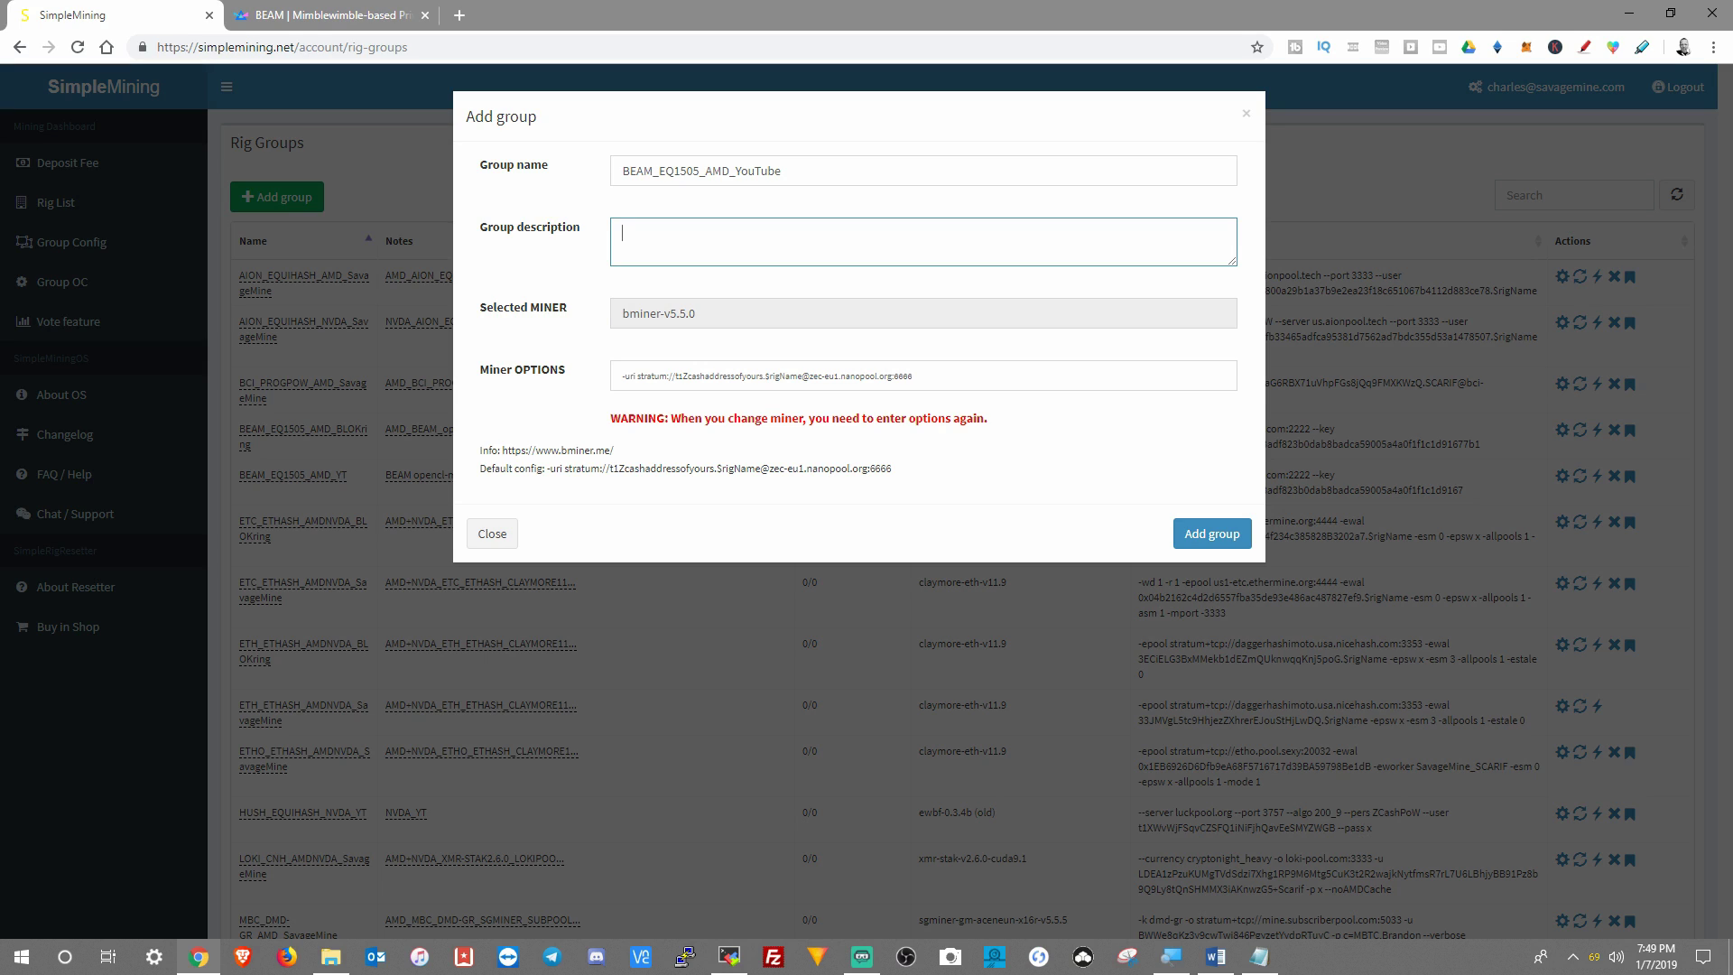
{"action": "key", "text": "alt+Tab"}
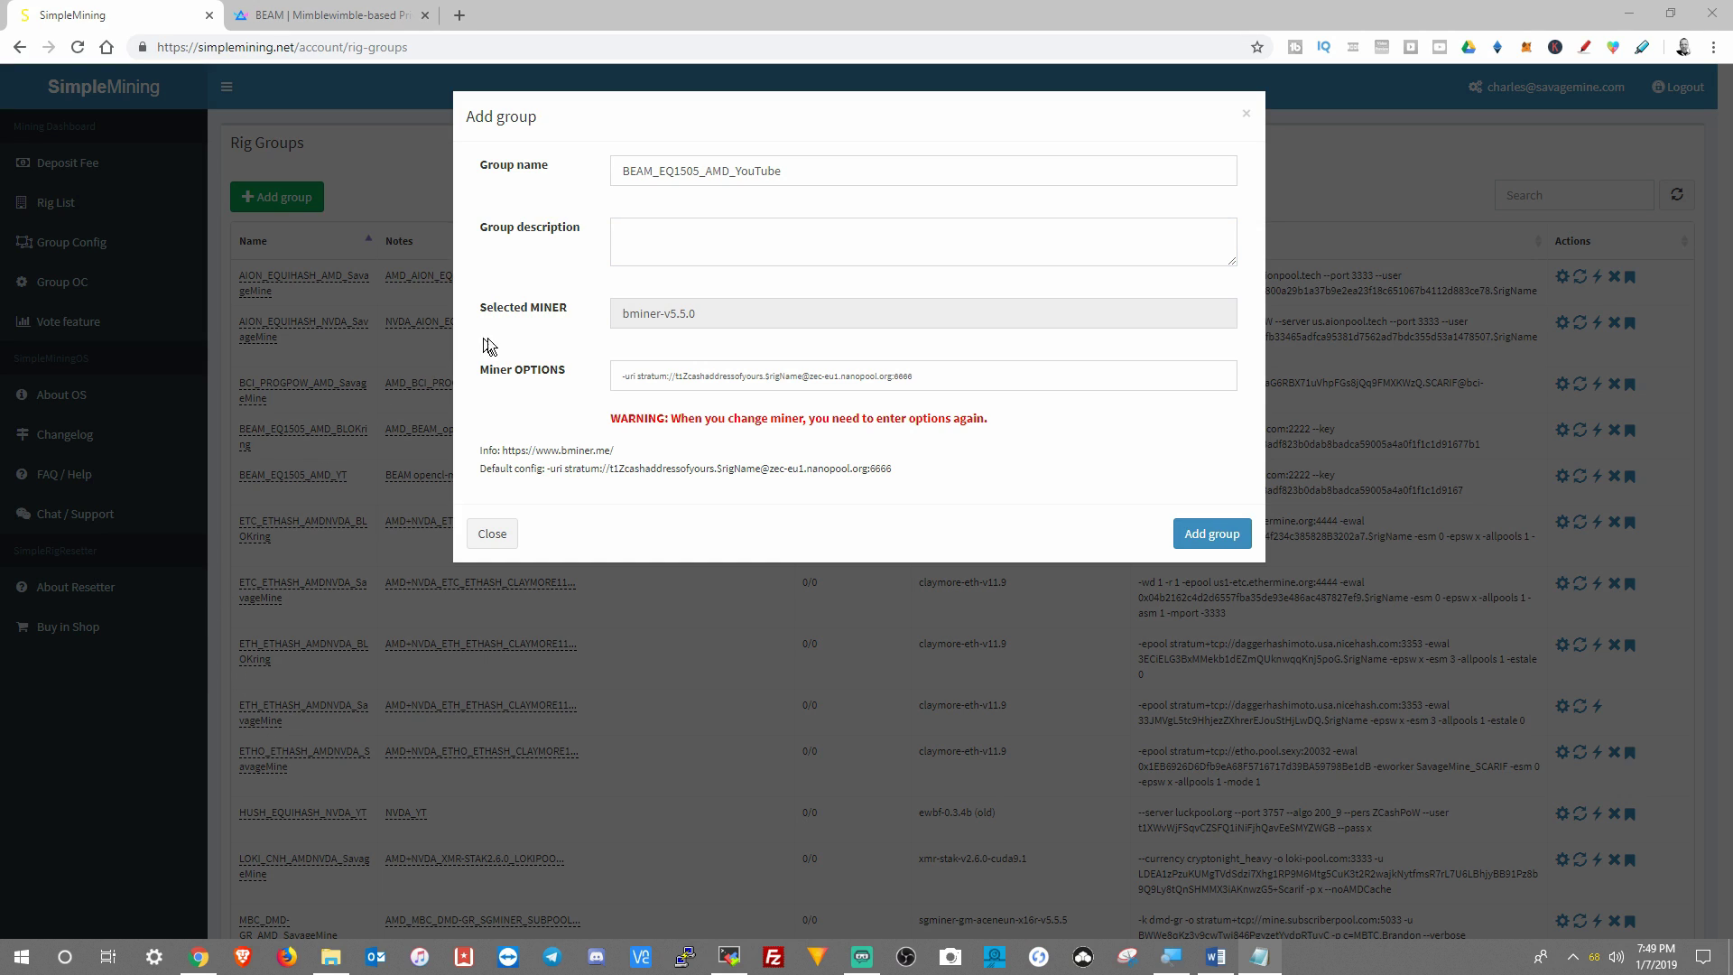
{"action": "left_click", "coordinate": [624, 233]}
{"action": "right_click", "coordinate": [634, 234]}
{"action": "left_click", "coordinate": [675, 377]}
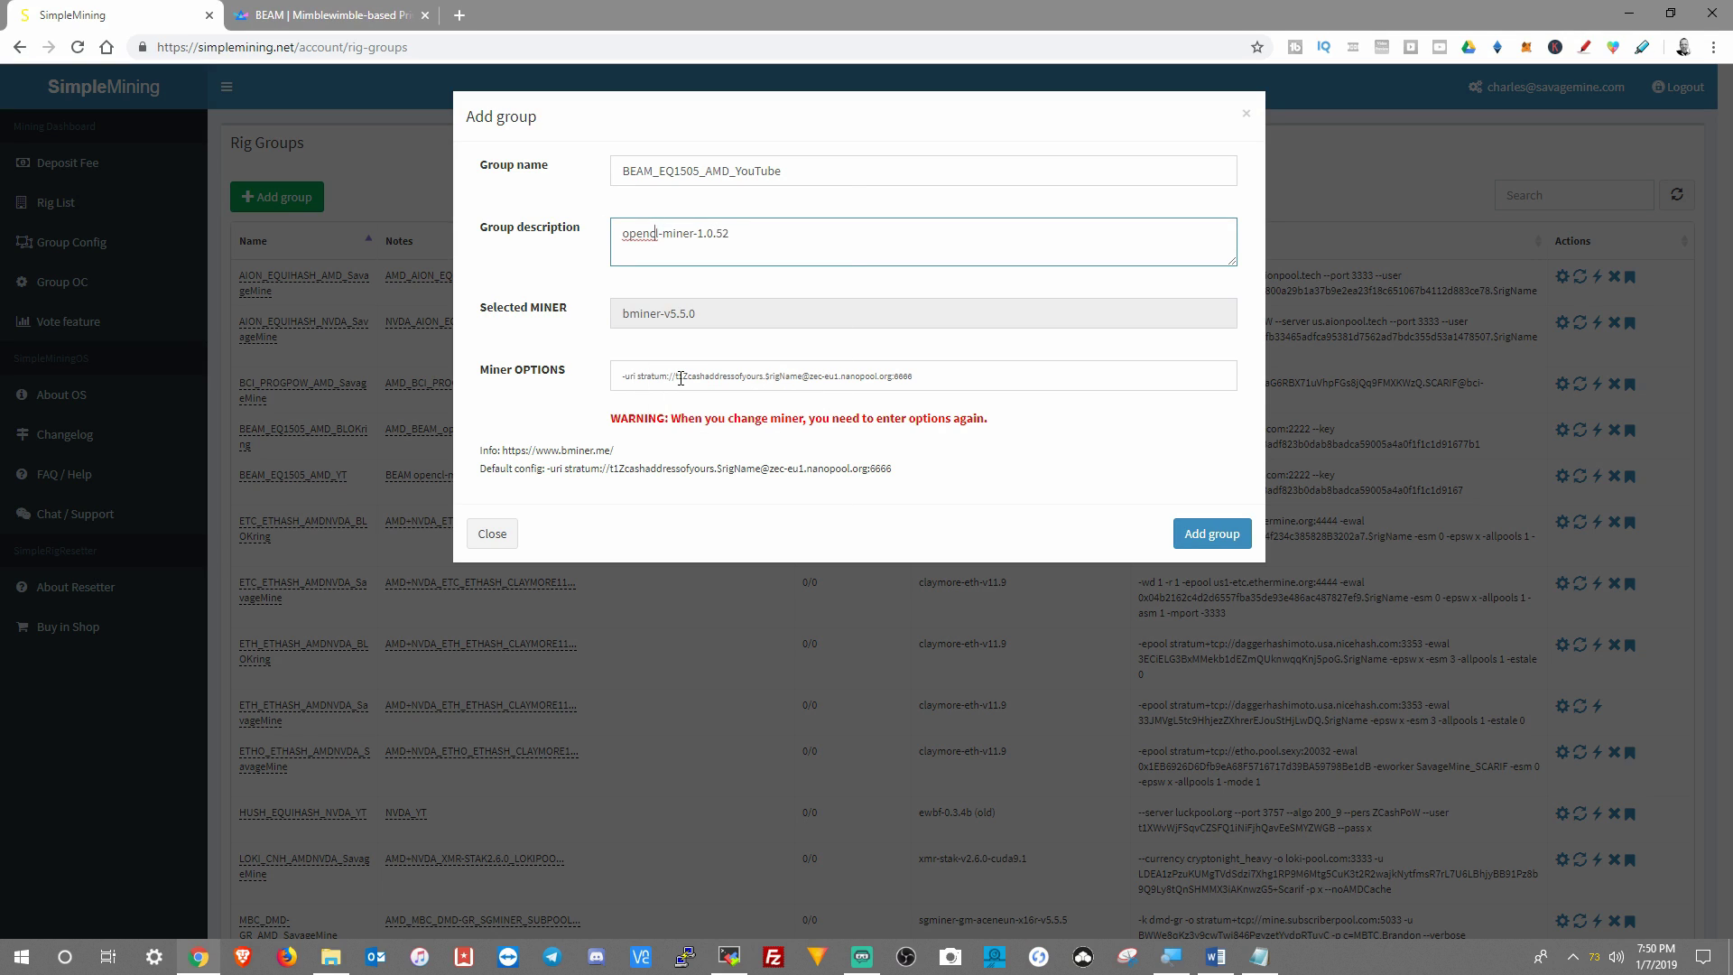
{"action": "type", "text": "BA"}
{"action": "type", "text": "M "}
{"action": "type", "text": "E"}
{"action": "key", "text": "End"}
{"action": "left_click_drag", "start_coordinate": [710, 315], "coordinate": [615, 315]}
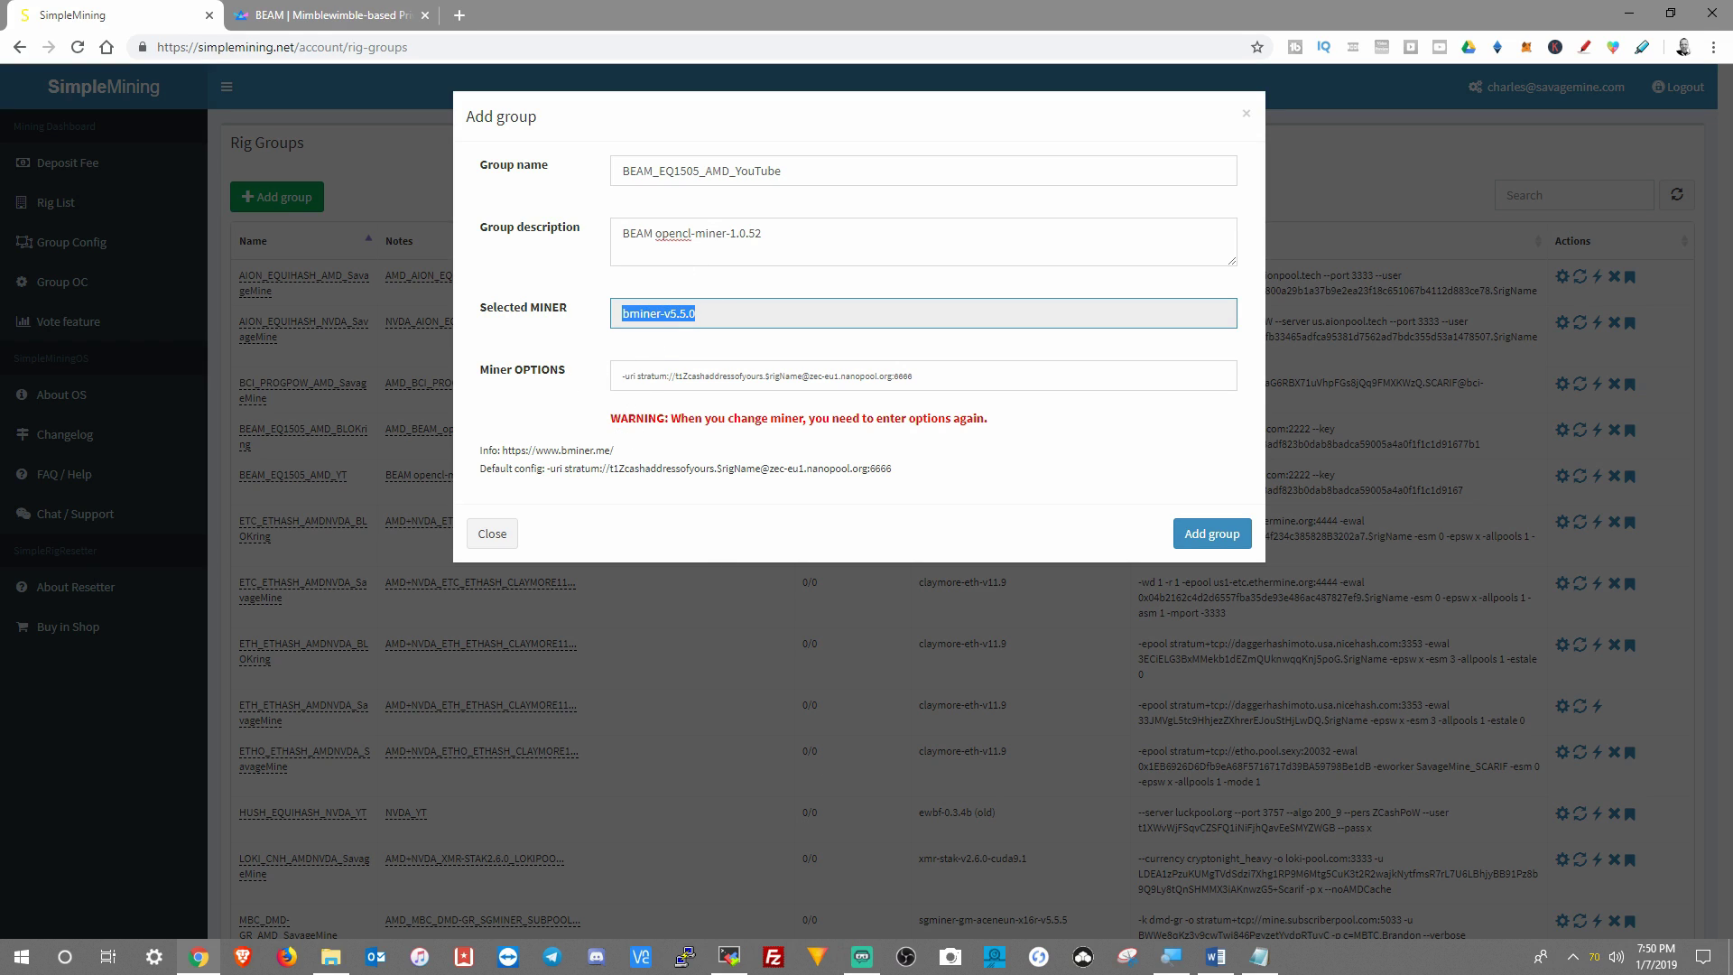
Step: Replace the default miner options with the BEAM pool server and key, and save the group
{"action": "left_click", "coordinate": [1216, 958]}
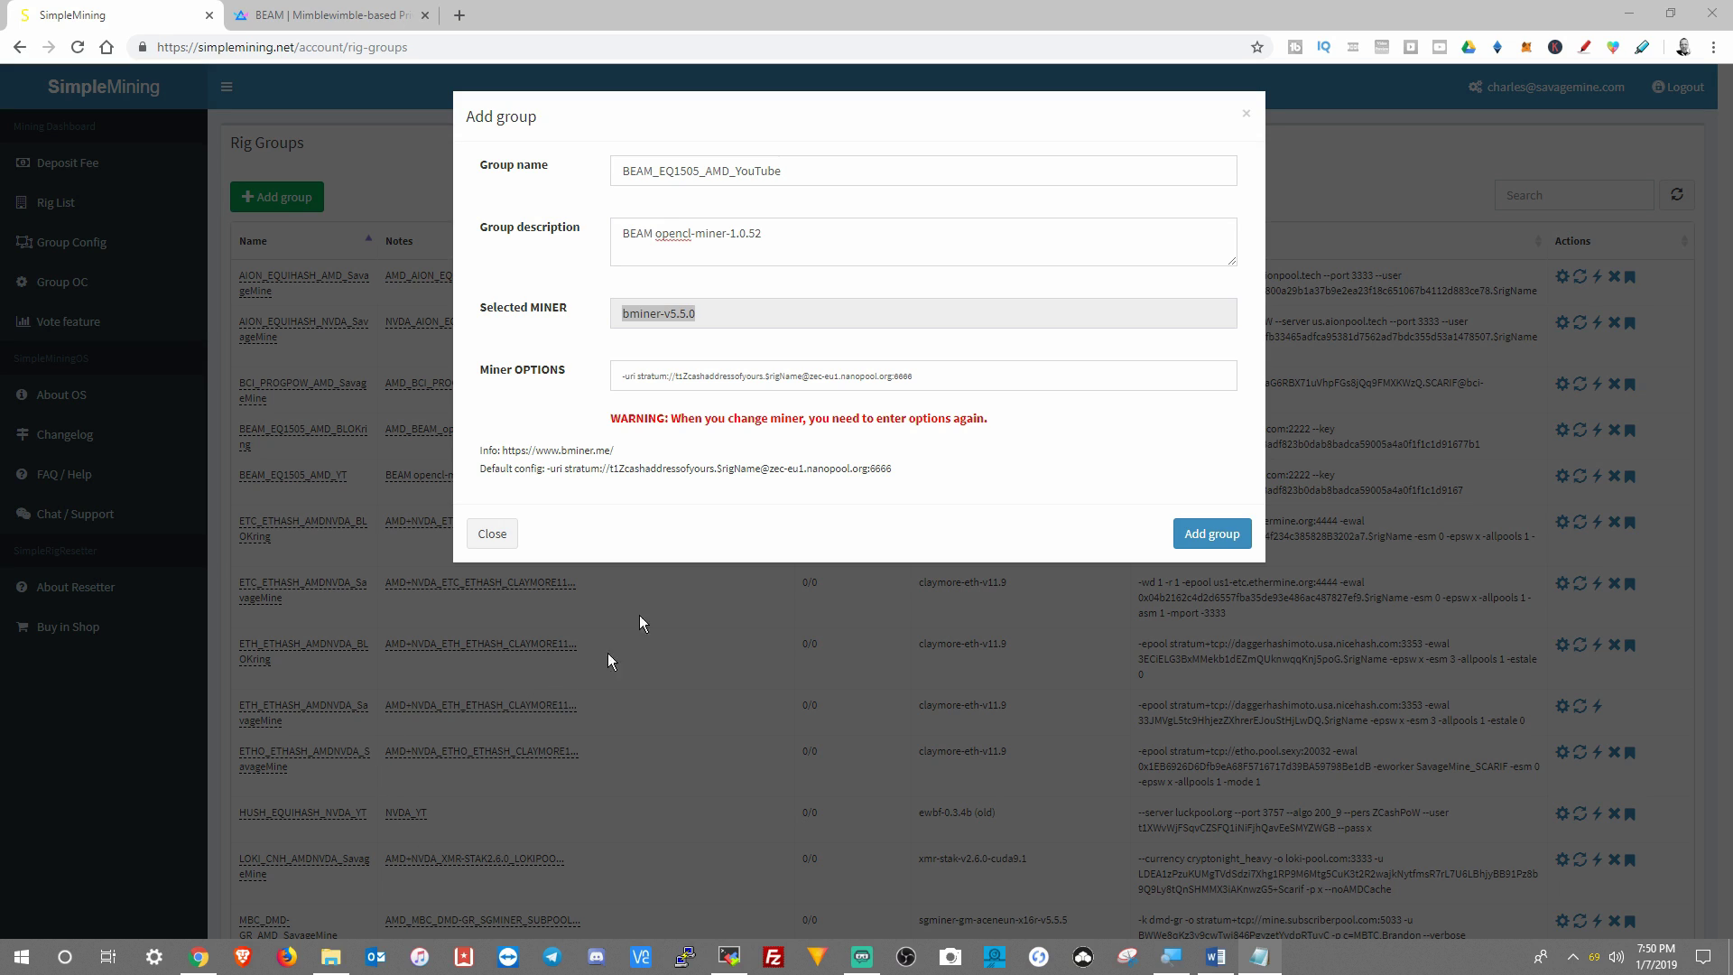
{"action": "left_click_drag", "start_coordinate": [956, 372], "coordinate": [590, 375]}
{"action": "right_click", "coordinate": [642, 373]}
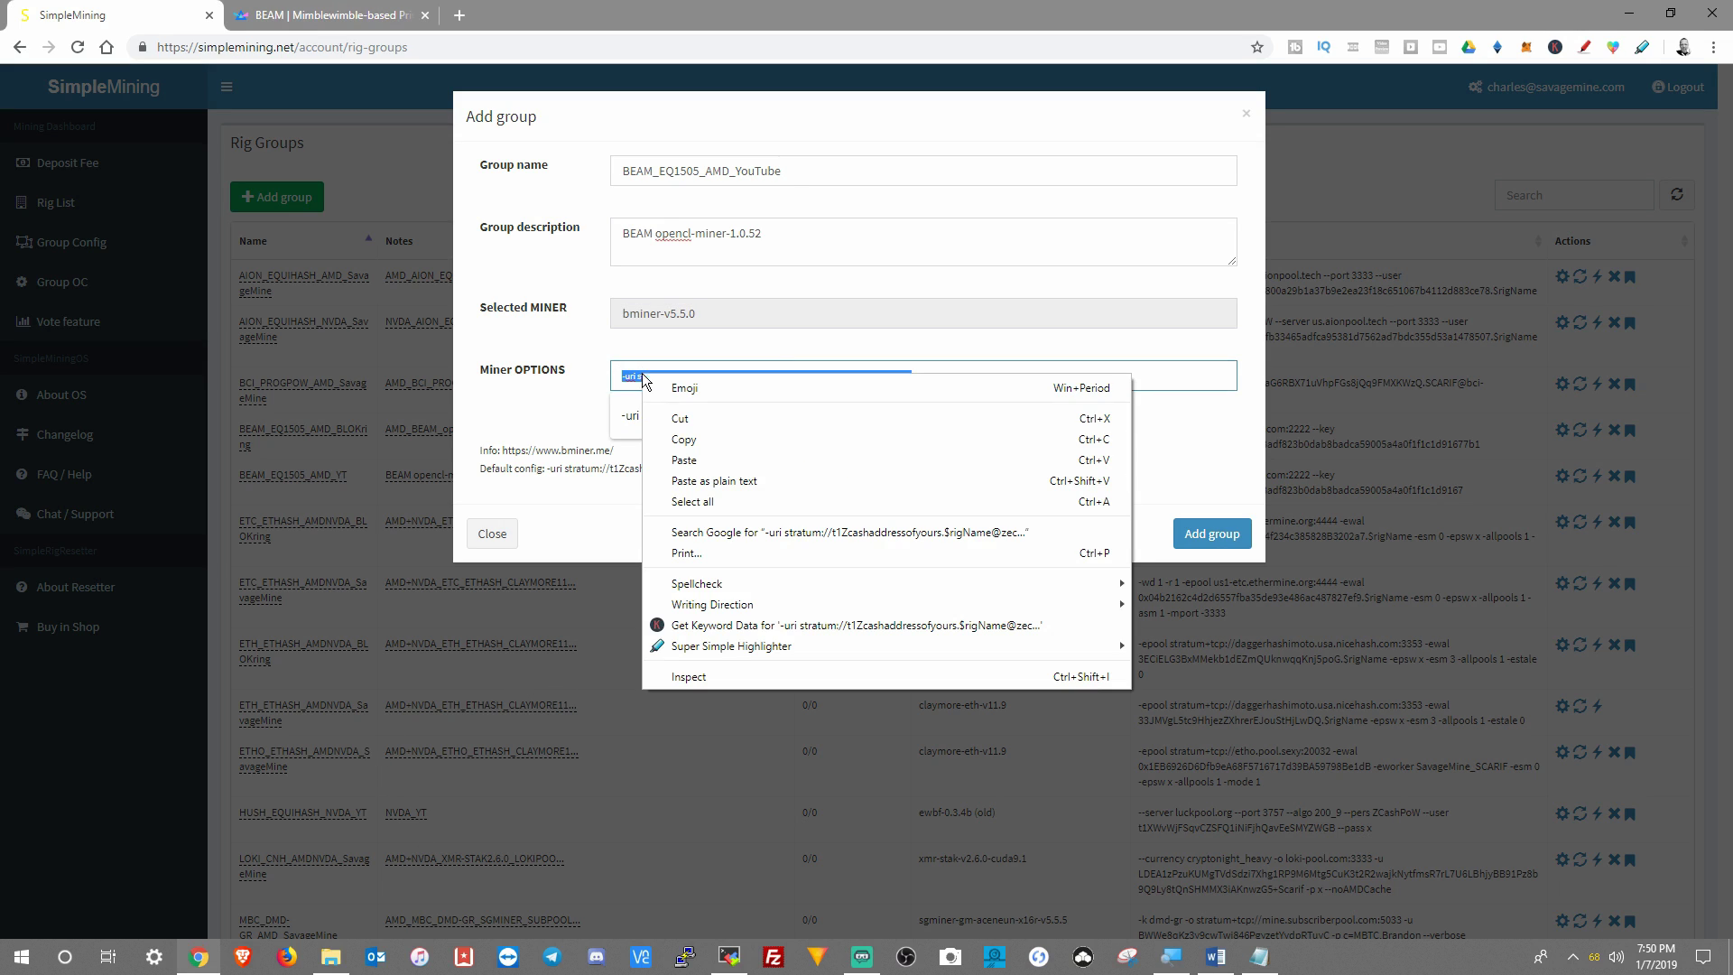
{"action": "left_click", "coordinate": [705, 458]}
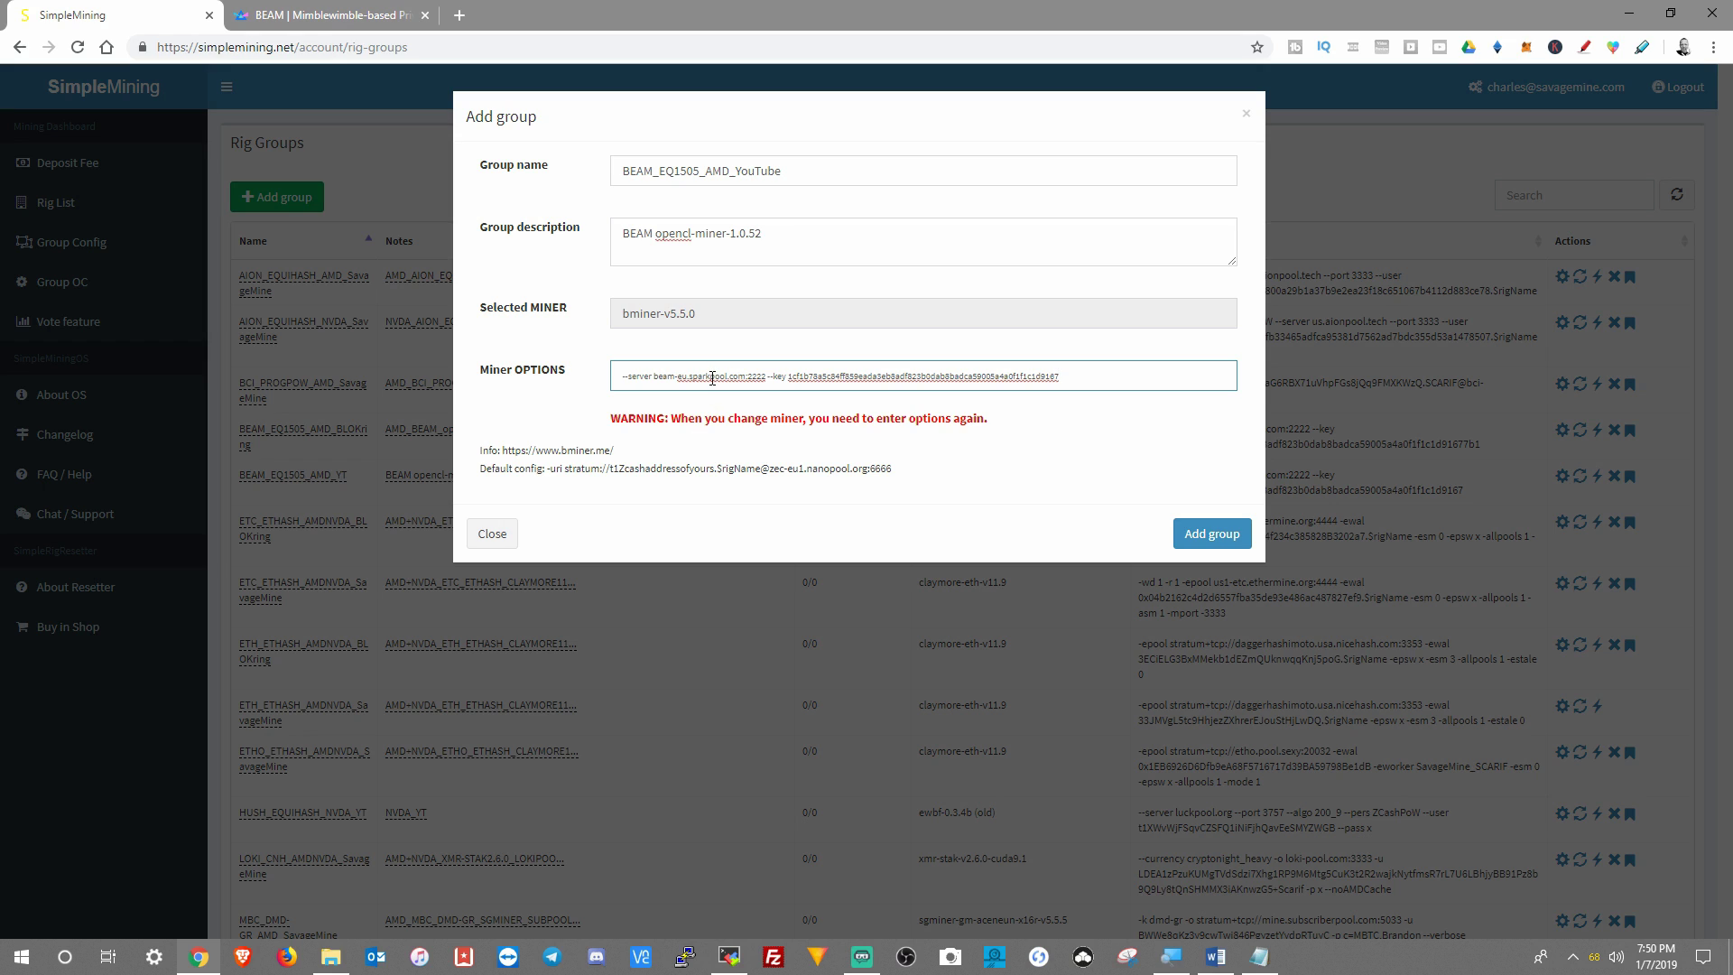
{"action": "left_click", "coordinate": [1211, 534]}
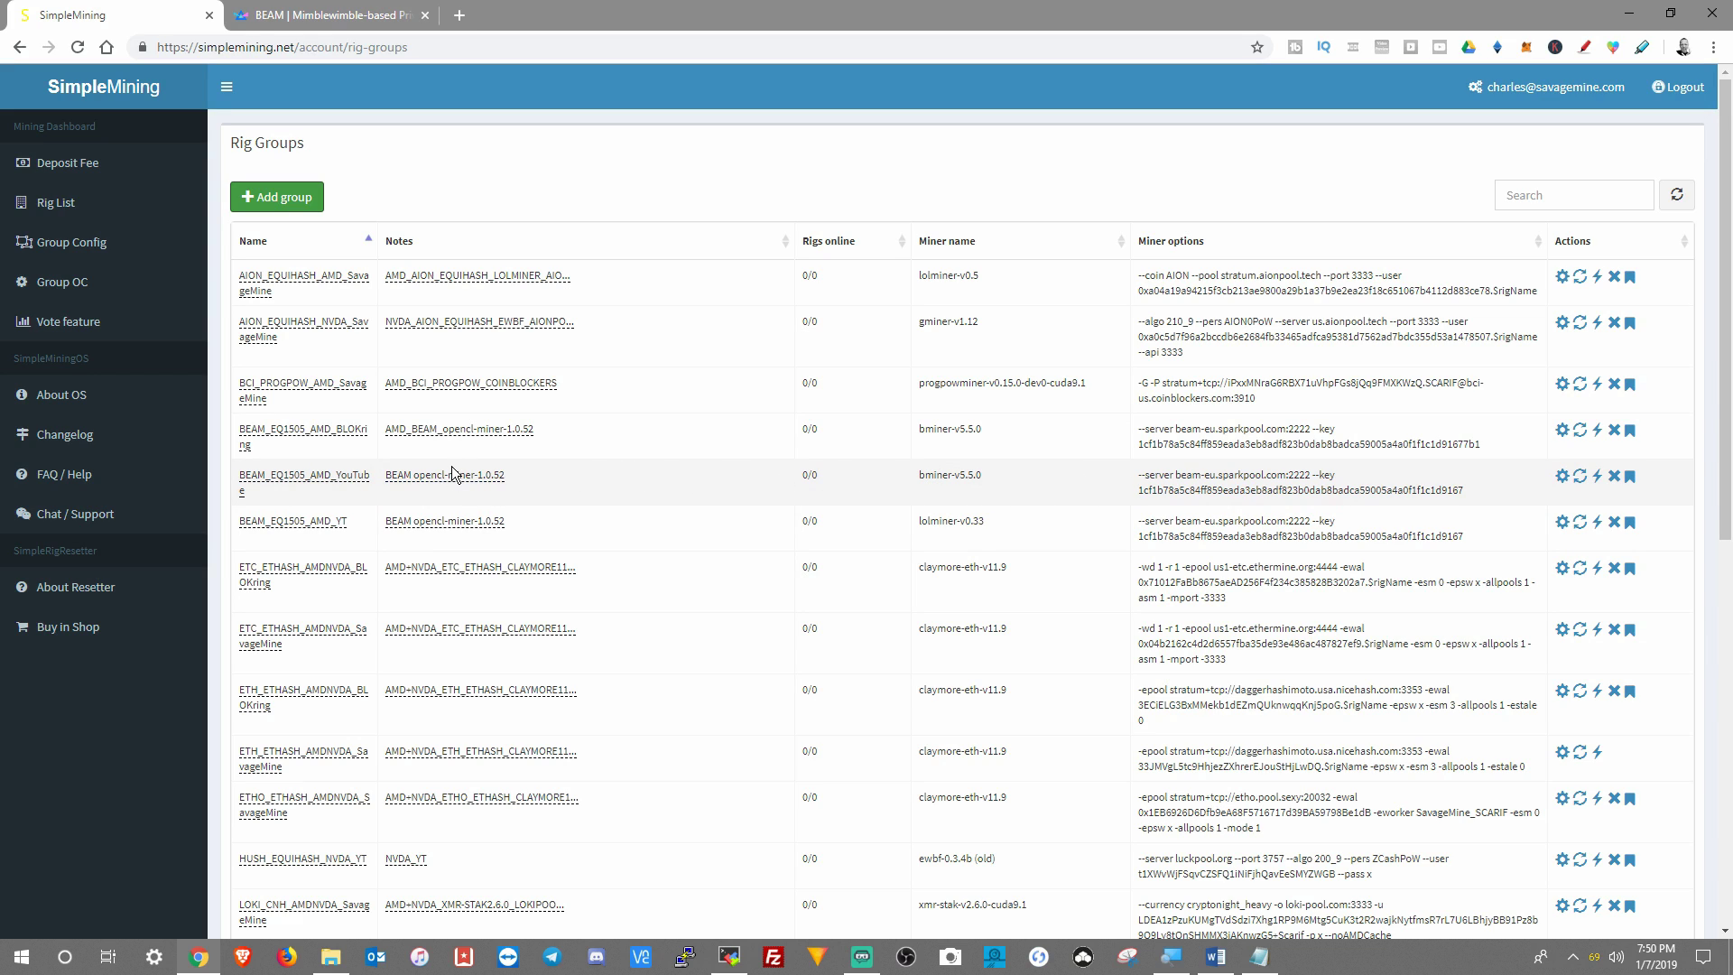
Step: Paste the unsupported-miners install command into the rig's terminal via Paste from browser
{"action": "left_click", "coordinate": [46, 203]}
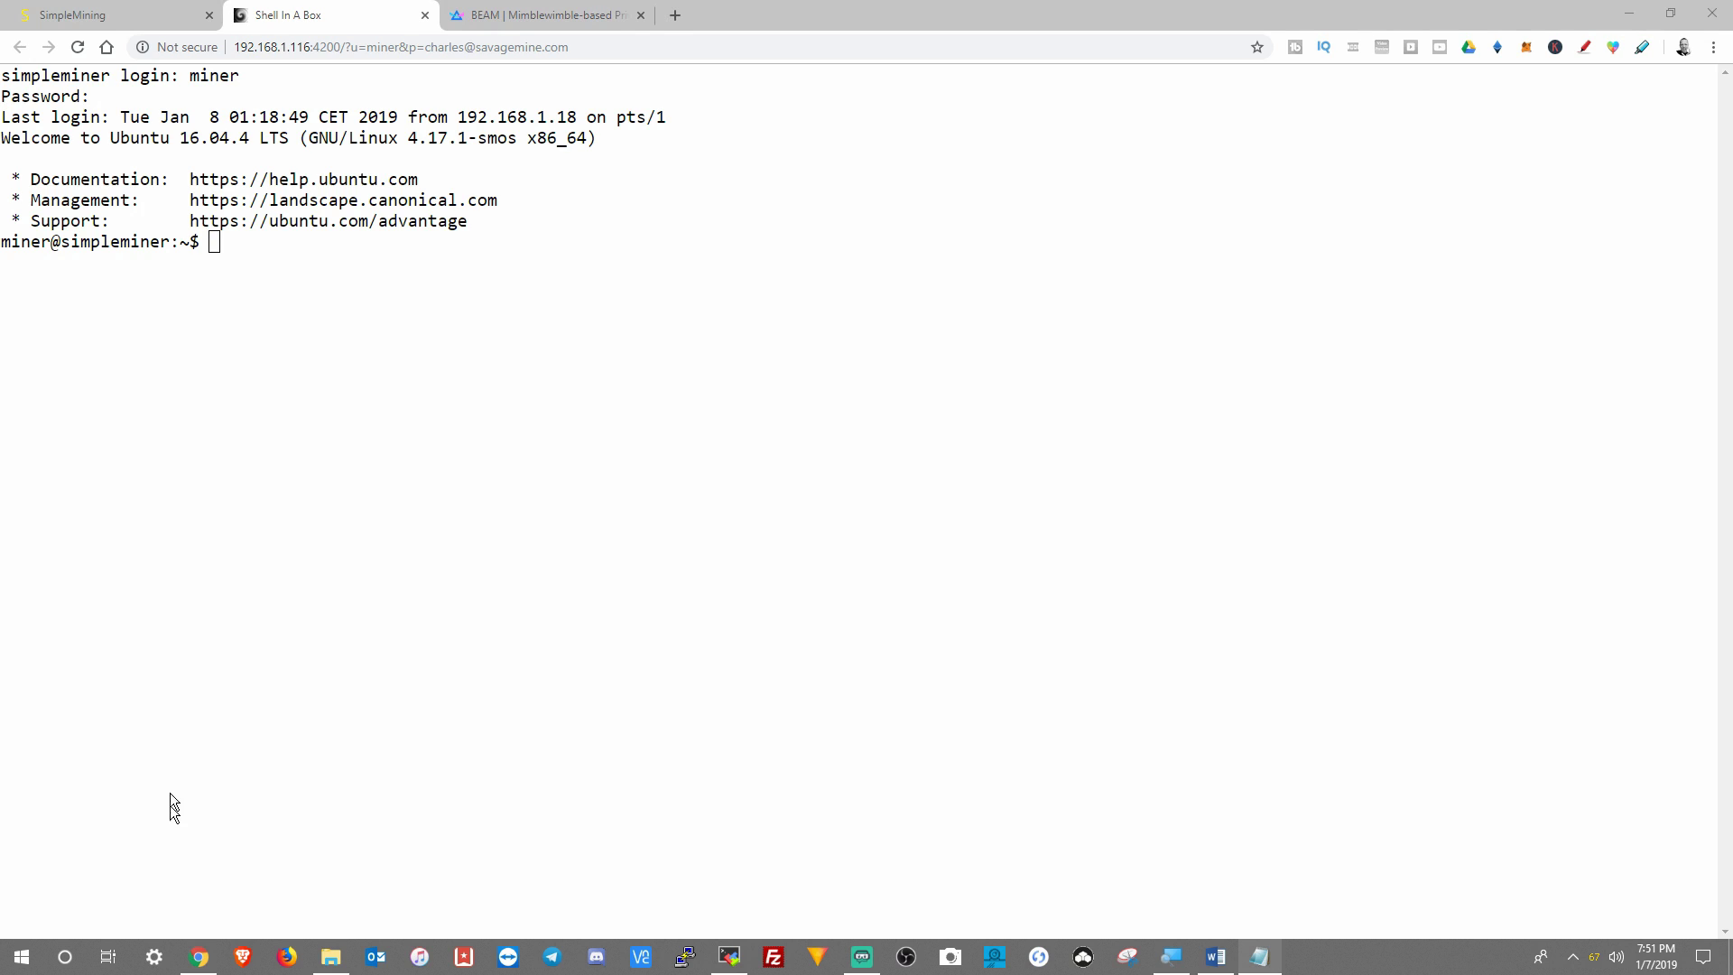
{"action": "right_click", "coordinate": [214, 241]}
{"action": "left_click", "coordinate": [275, 305]}
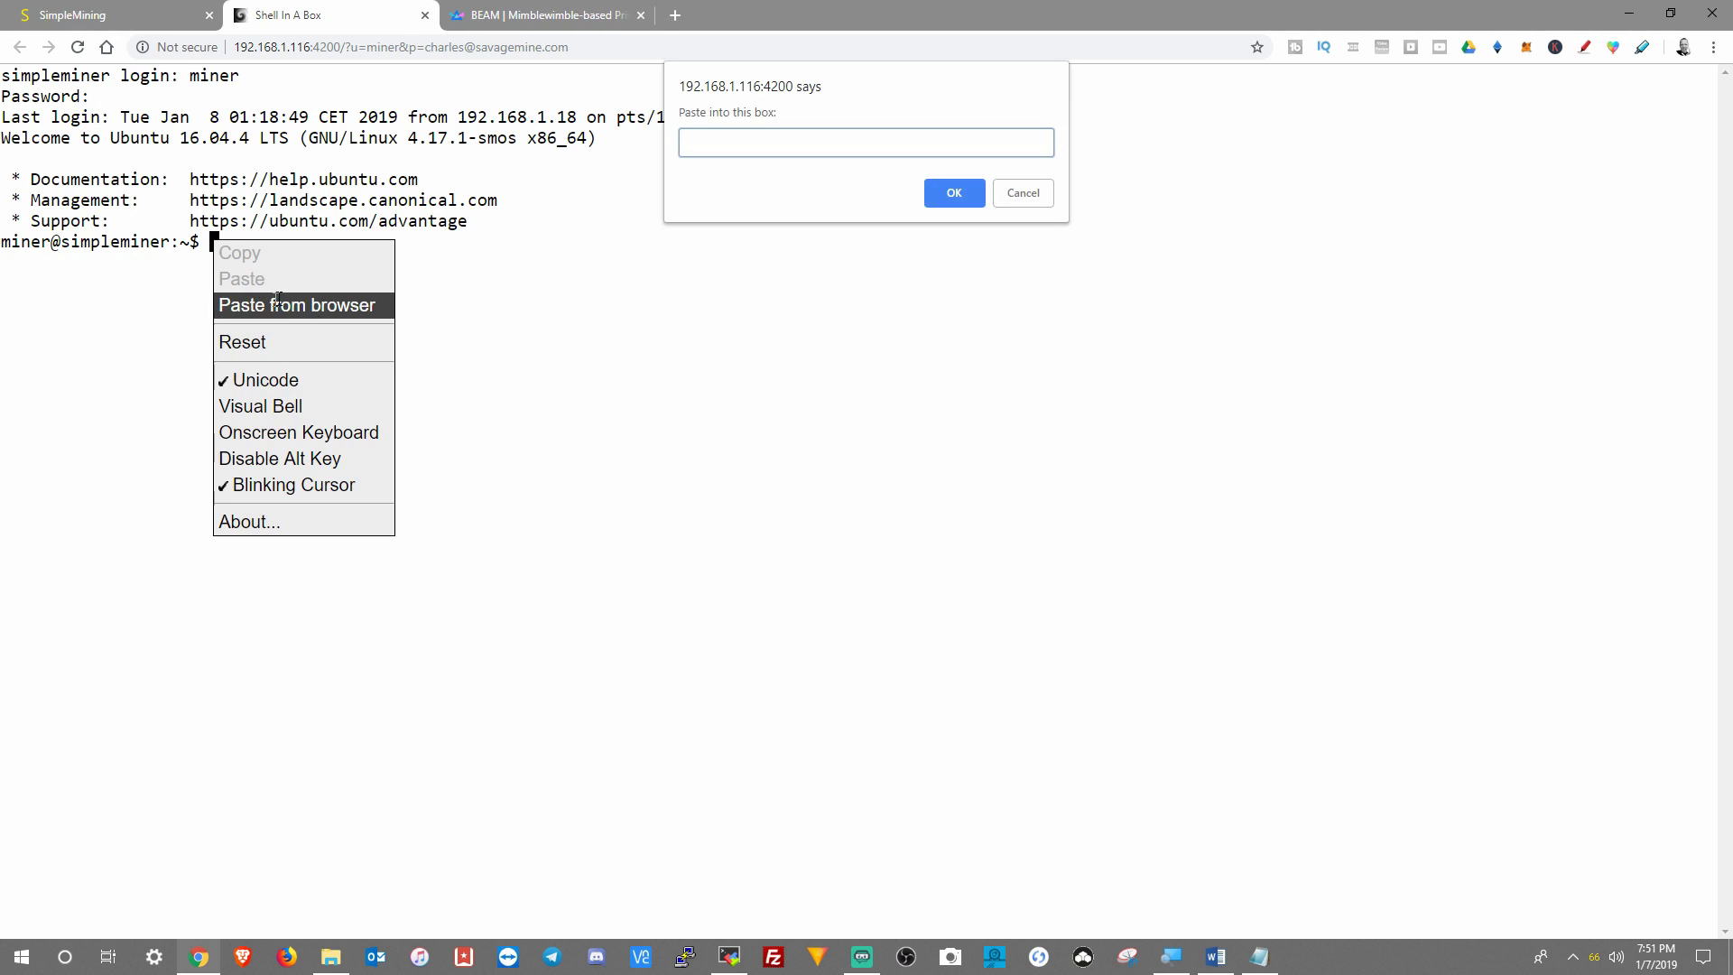
{"action": "right_click", "coordinate": [738, 144]}
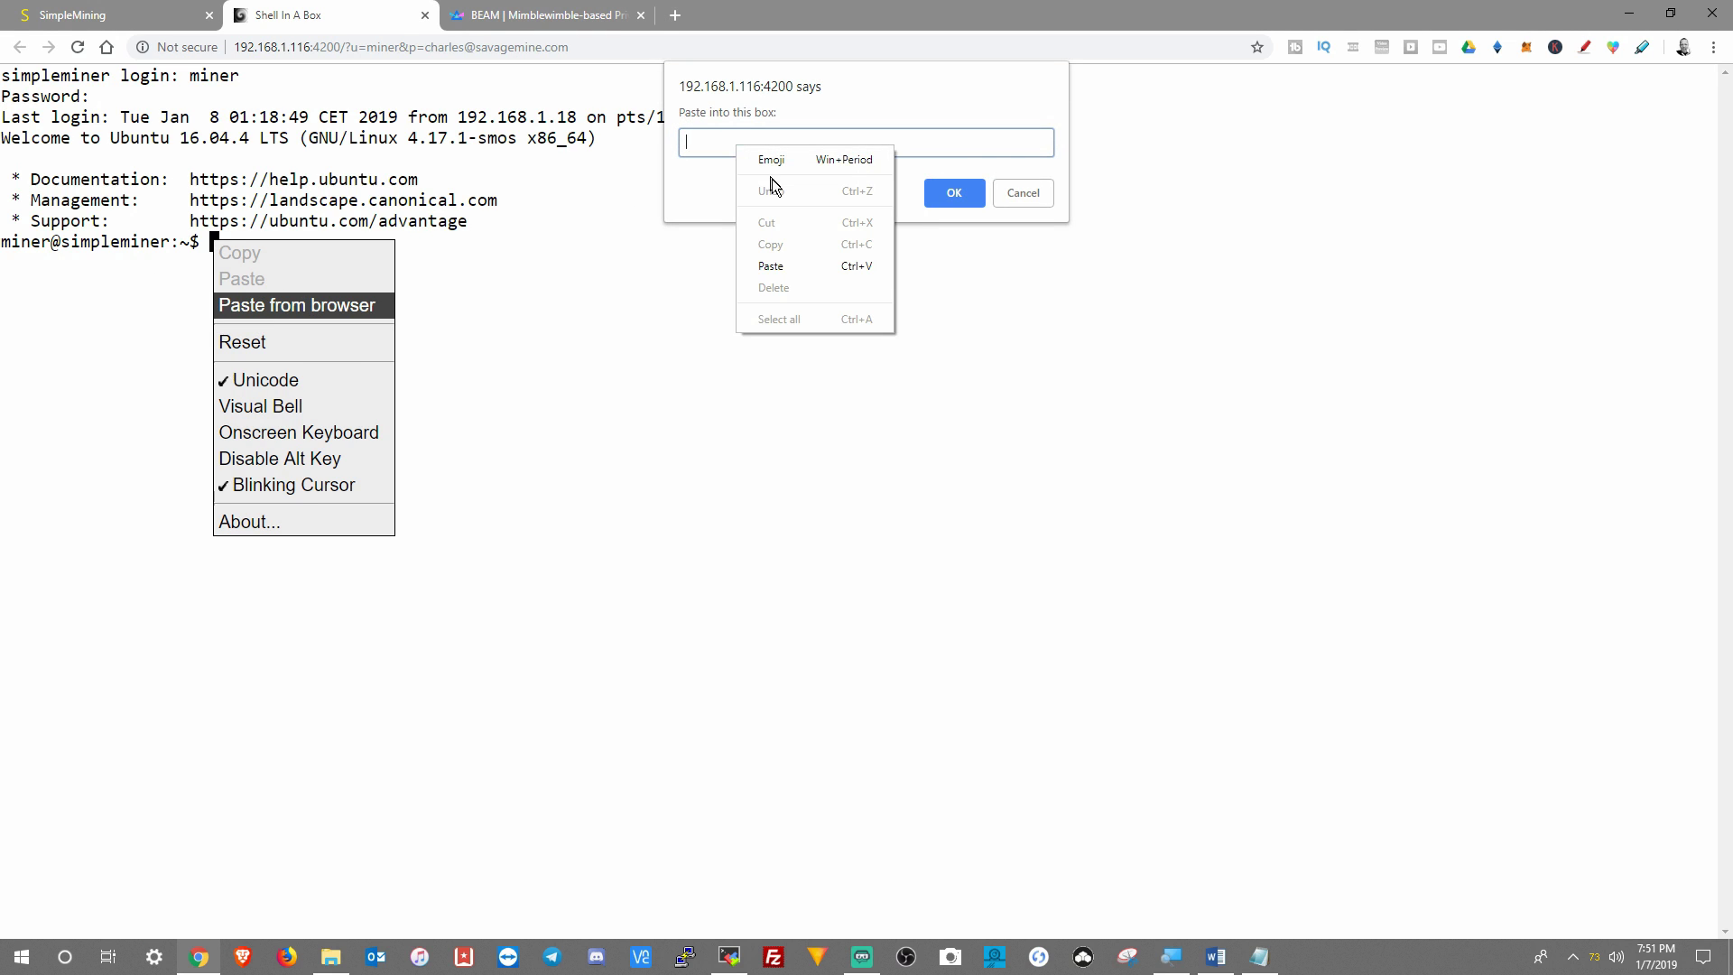
{"action": "left_click", "coordinate": [792, 266]}
{"action": "left_click", "coordinate": [953, 192]}
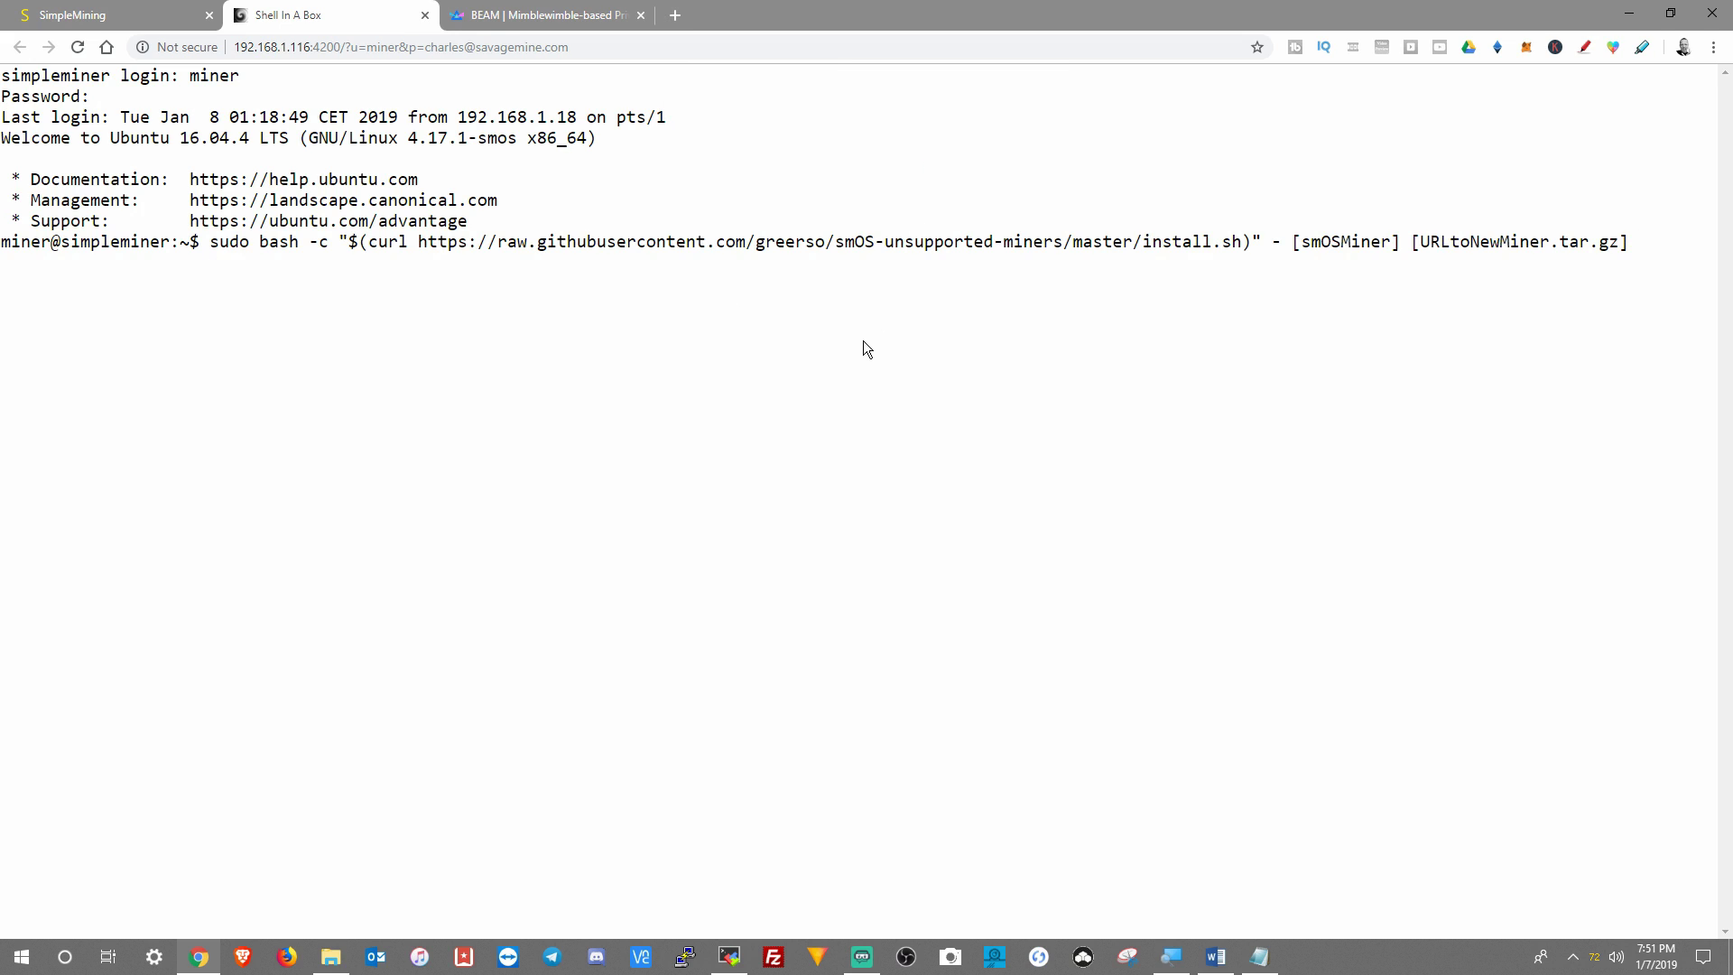
Step: Delete the [smOSMiner] placeholder from the command line
{"action": "key", "text": "Left"}
{"action": "key", "text": "Left"}
{"action": "key", "text": "Left"}
{"action": "key", "text": "Left"}
{"action": "key", "text": "Left"}
{"action": "key", "text": "Left"}
{"action": "key", "text": "Left"}
{"action": "key", "text": "Delete"}
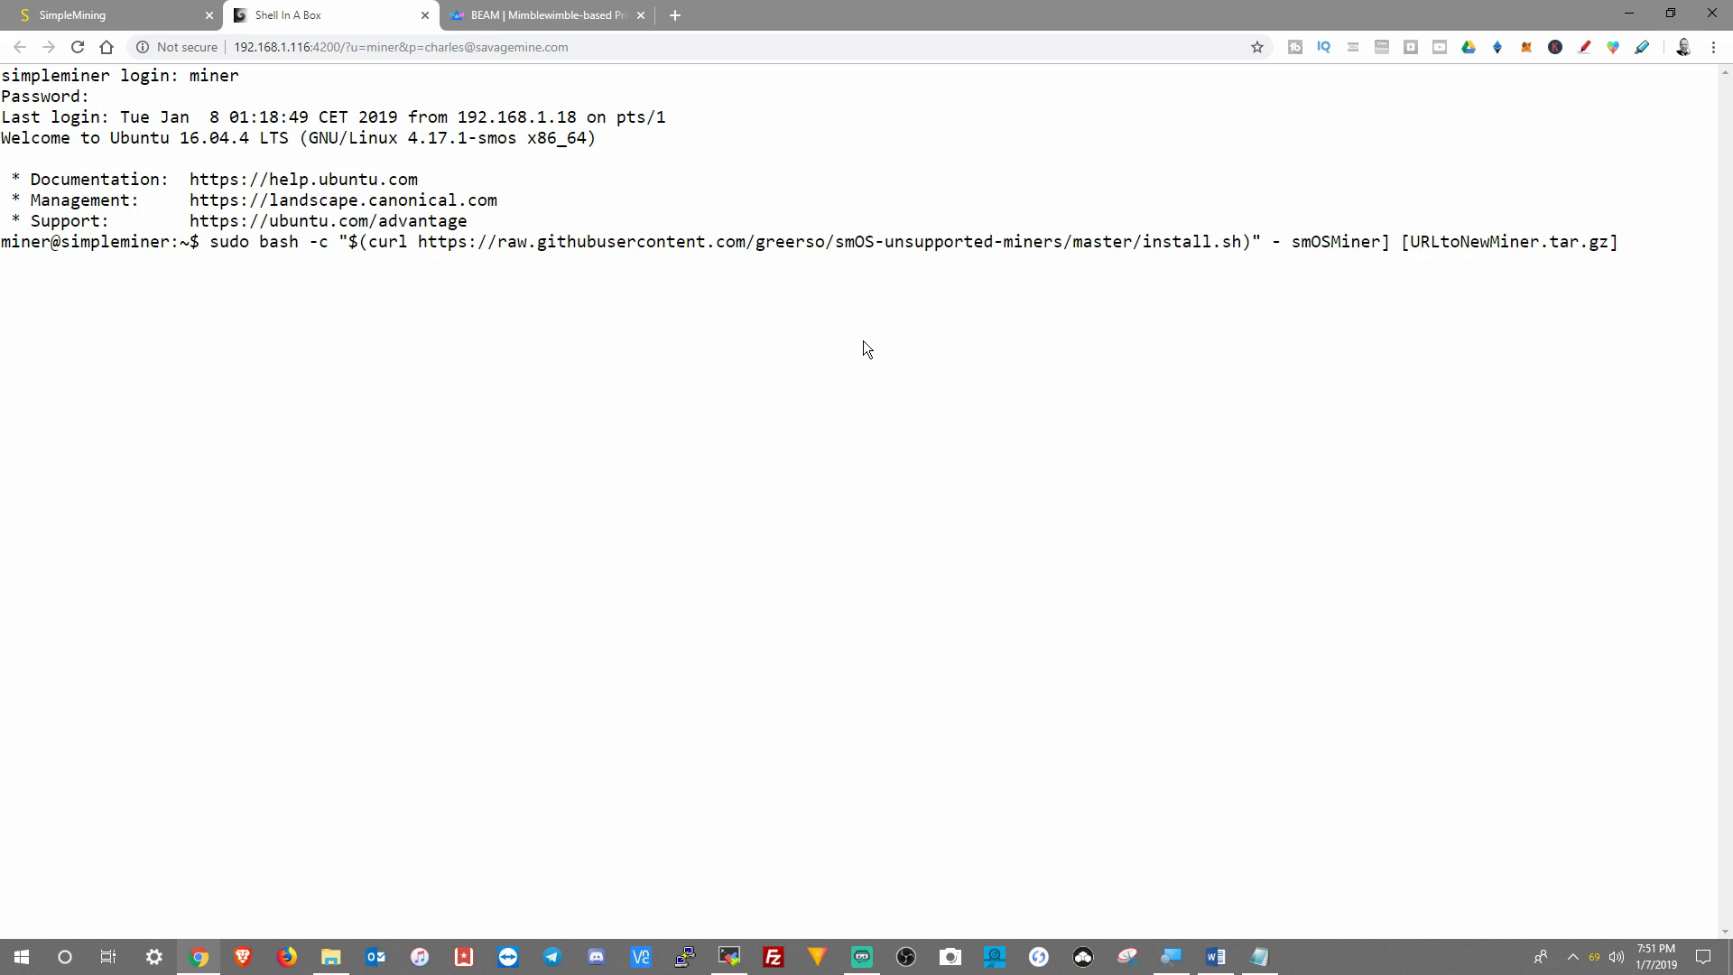
{"action": "key", "text": "Delete"}
{"action": "key", "text": "Delete"}
{"action": "key", "text": "Delete"}
{"action": "key", "text": "Delete"}
{"action": "key", "text": "Delete"}
{"action": "key", "text": "Delete"}
{"action": "key", "text": "Delete"}
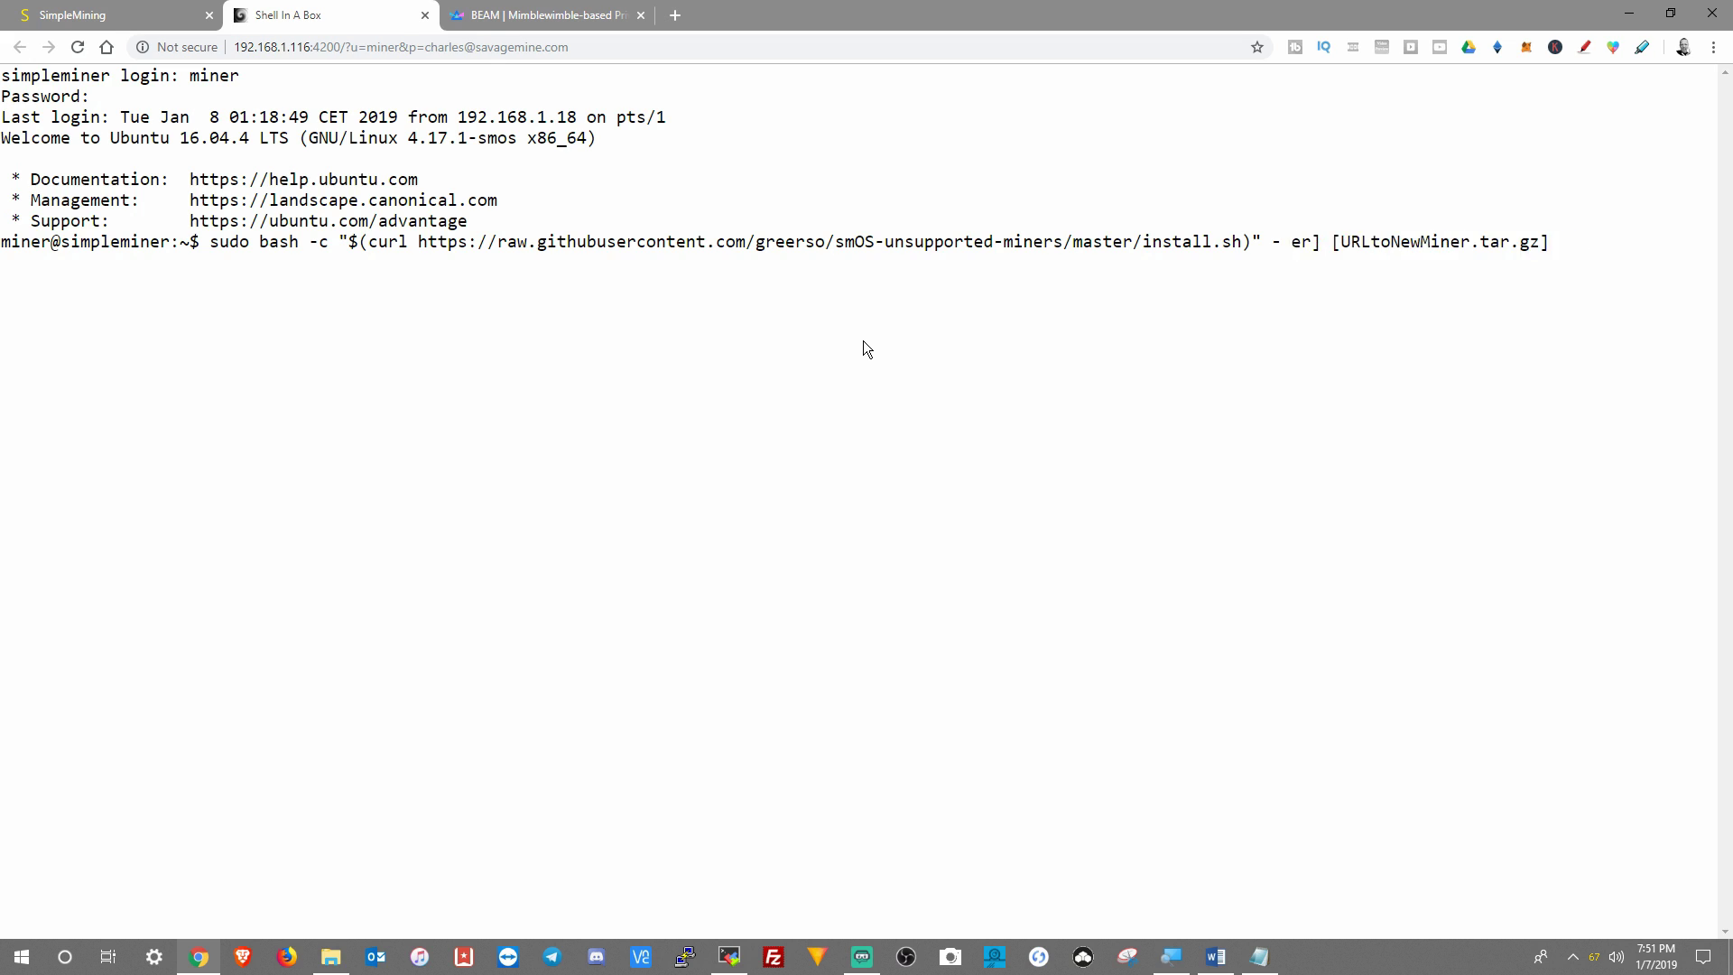
{"action": "key", "text": "Delete"}
{"action": "key", "text": "Delete"}
{"action": "key", "text": "Delete"}
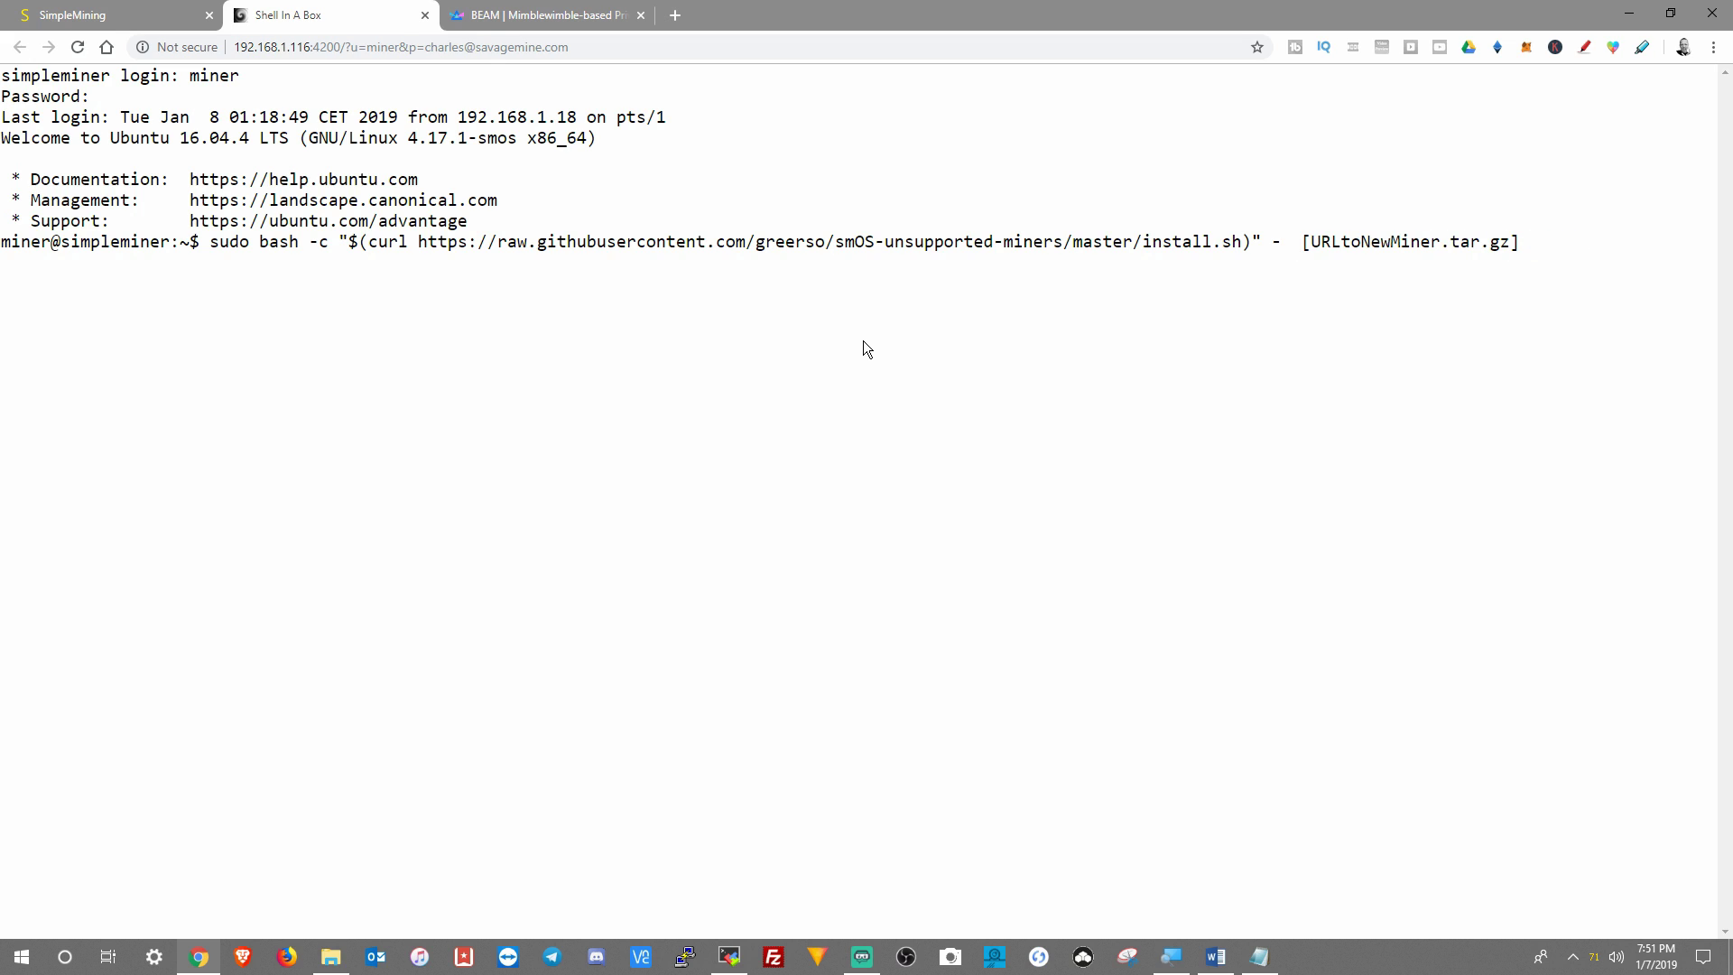
Step: Copy bminer-v5.5.0 from the BEAM group's row in the Rig Groups list
{"action": "left_click", "coordinate": [98, 15]}
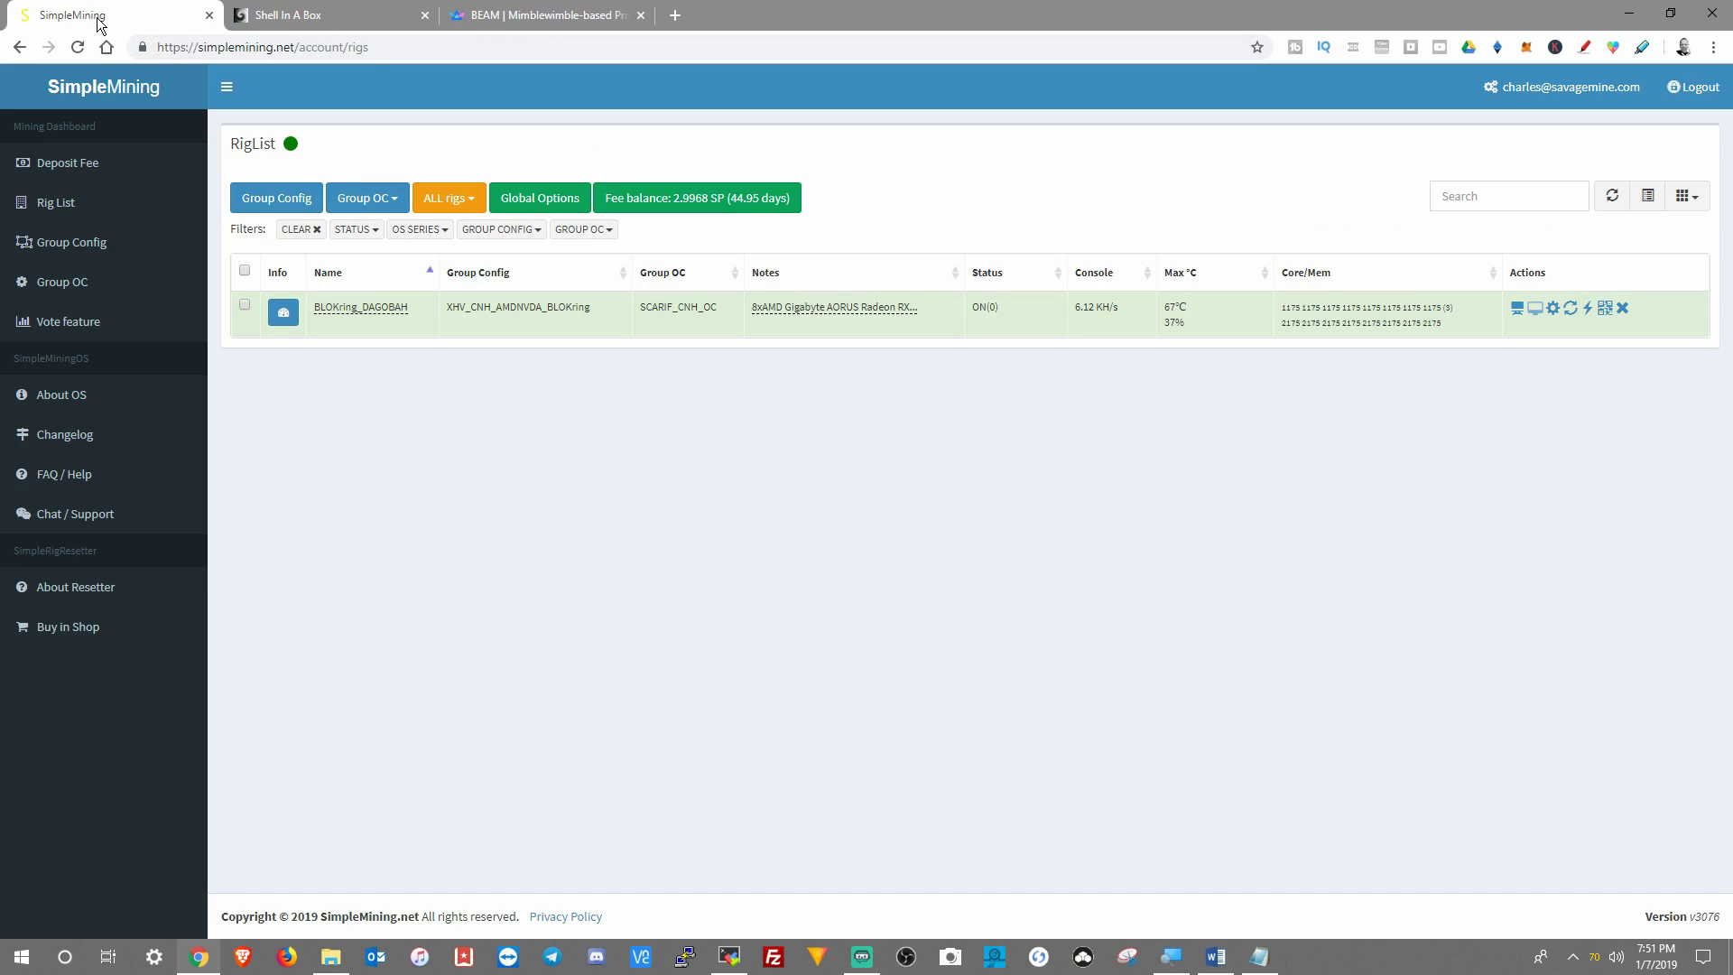
{"action": "left_click", "coordinate": [72, 242]}
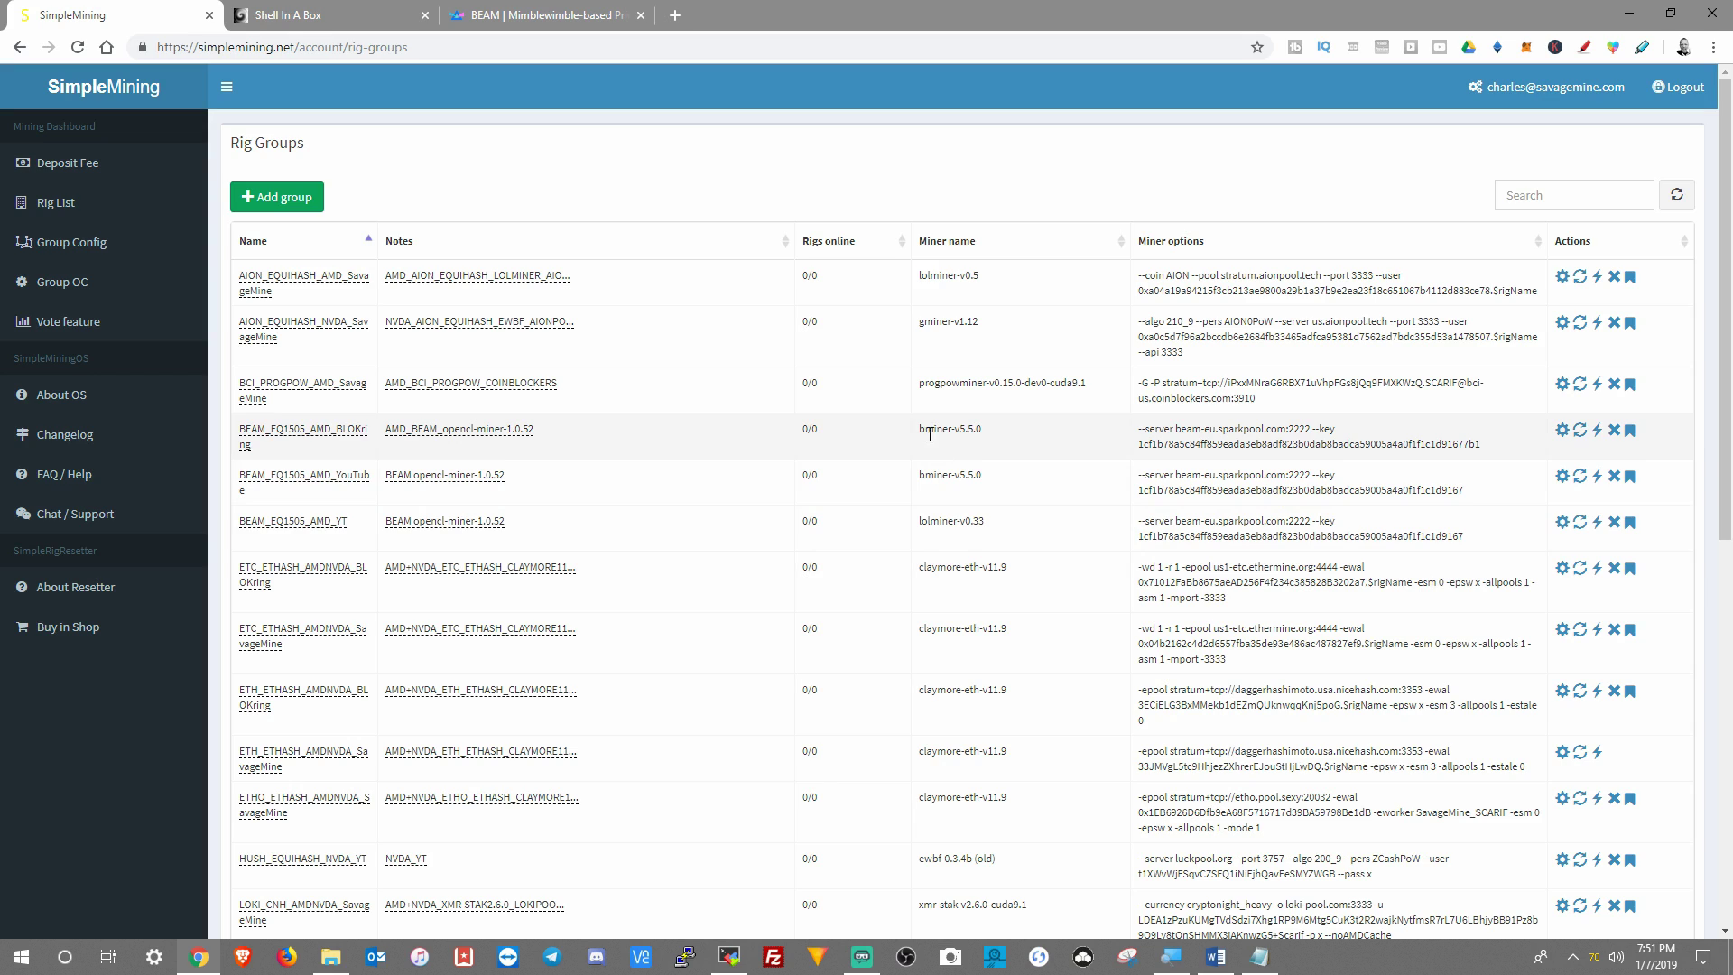
{"action": "left_click_drag", "start_coordinate": [921, 429], "coordinate": [984, 428]}
{"action": "right_click", "coordinate": [978, 430]}
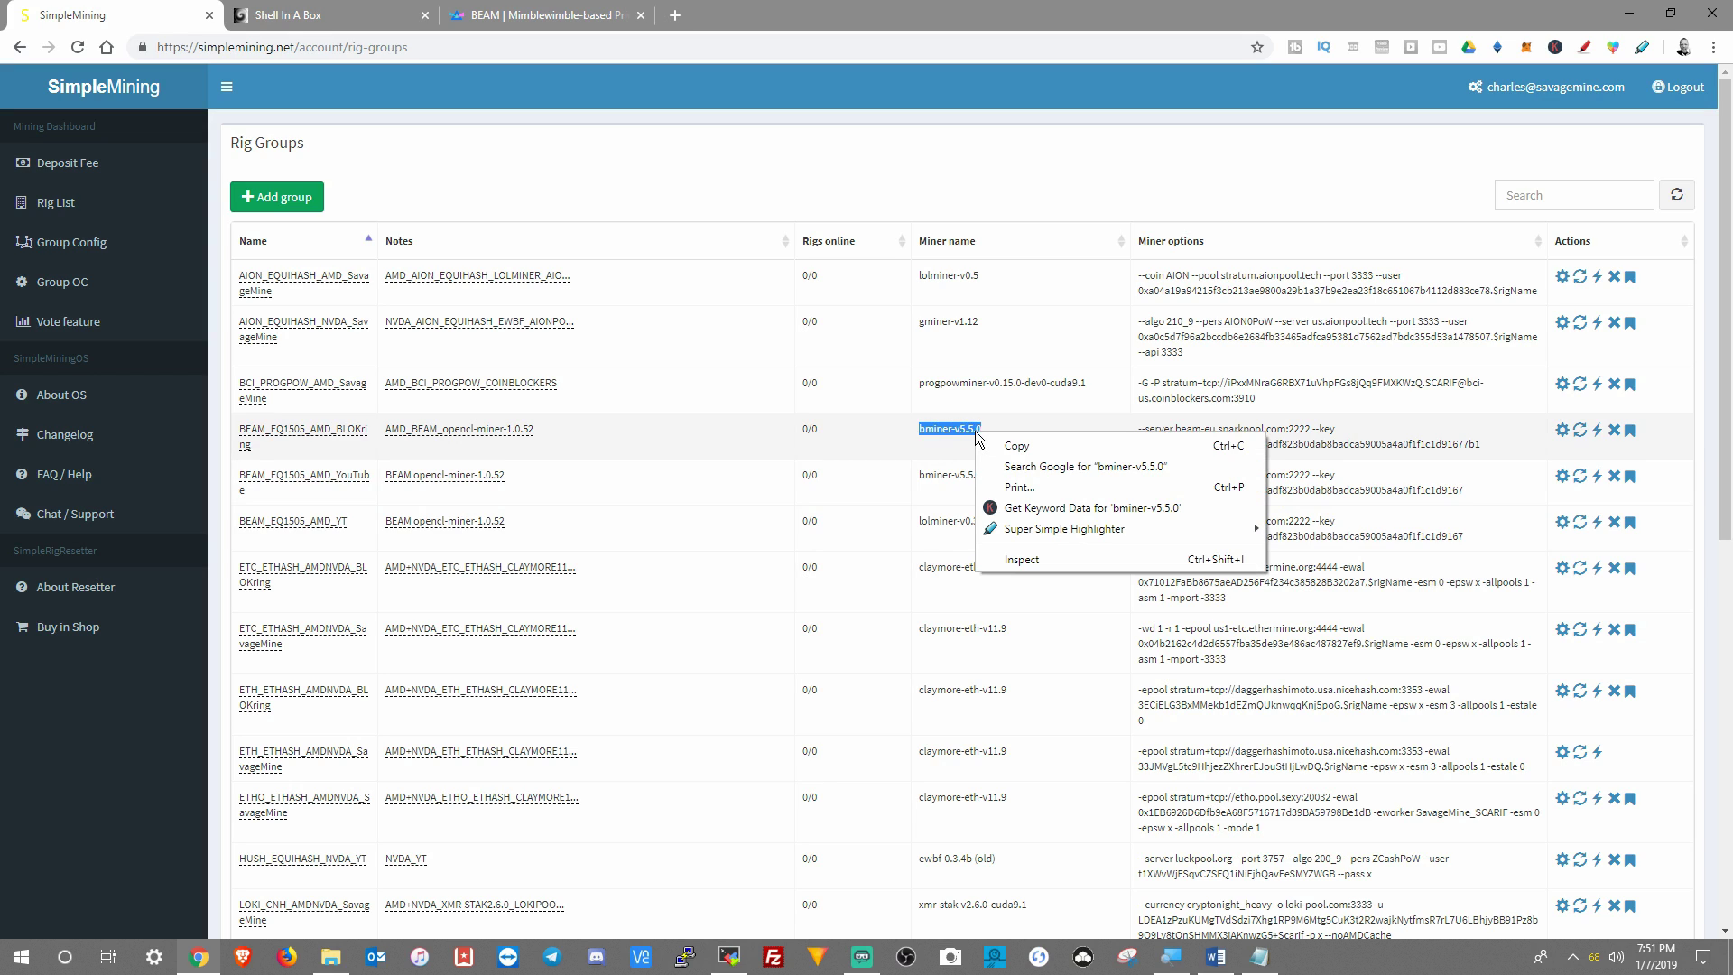
{"action": "left_click", "coordinate": [1029, 447]}
Step: Paste bminer-v5.5.0 into the terminal's install command via Paste from browser
{"action": "left_click", "coordinate": [326, 16]}
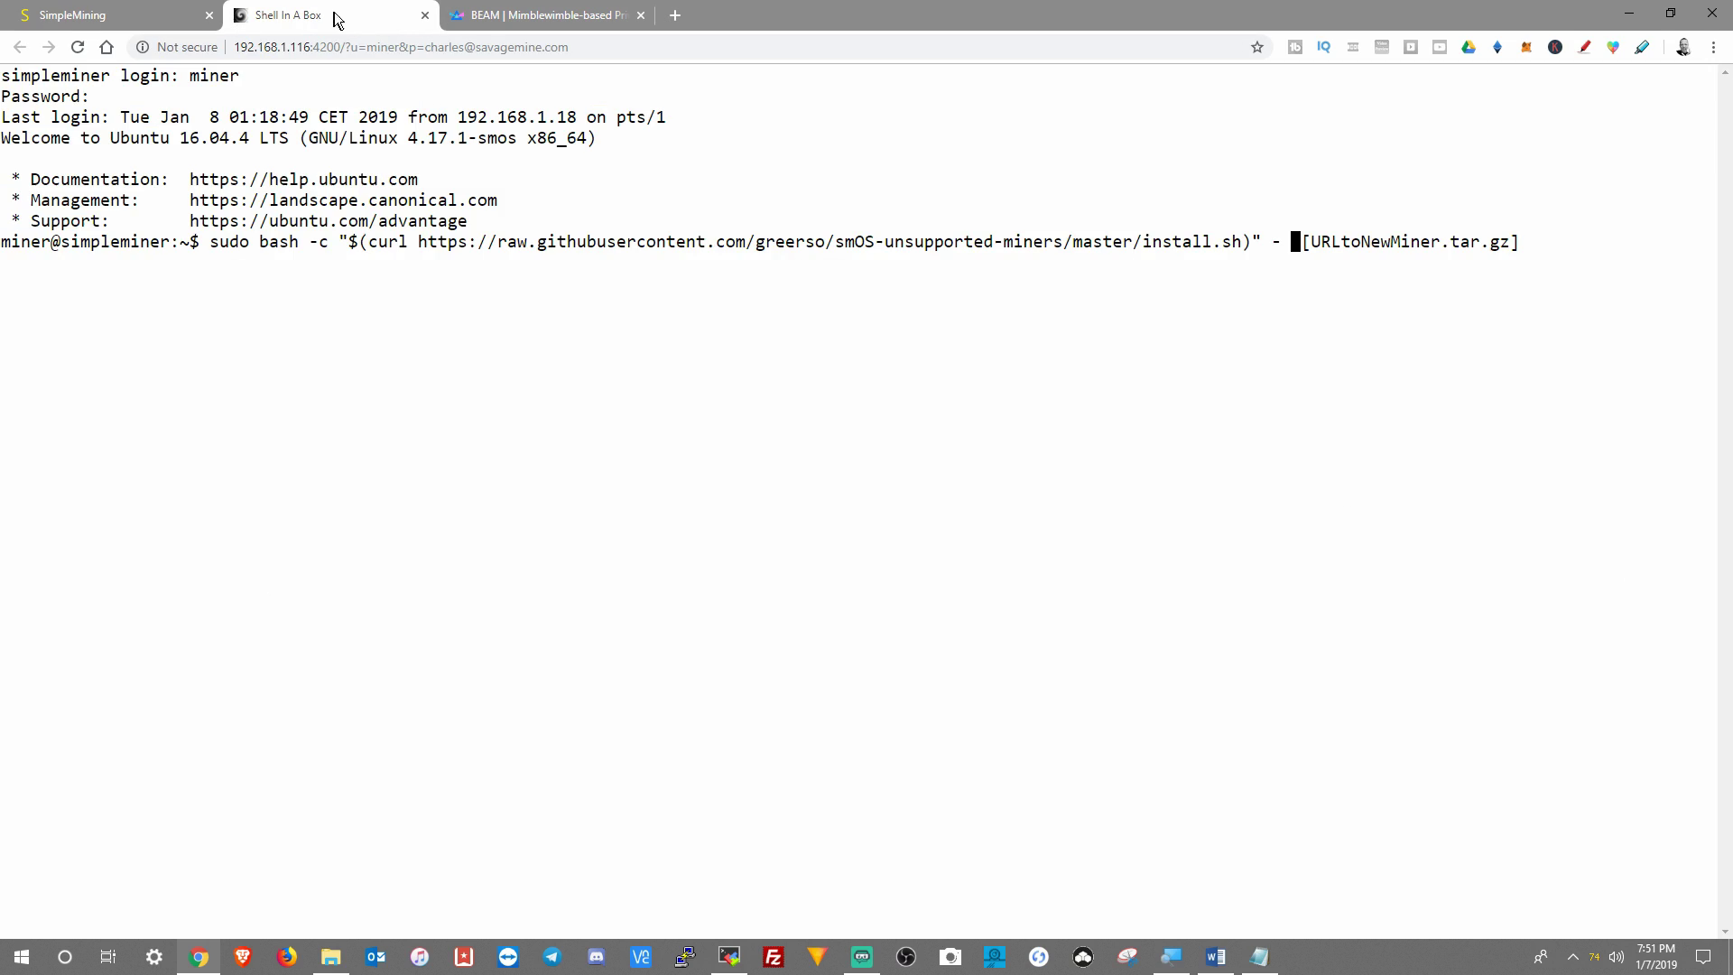
{"action": "right_click", "coordinate": [1292, 241]}
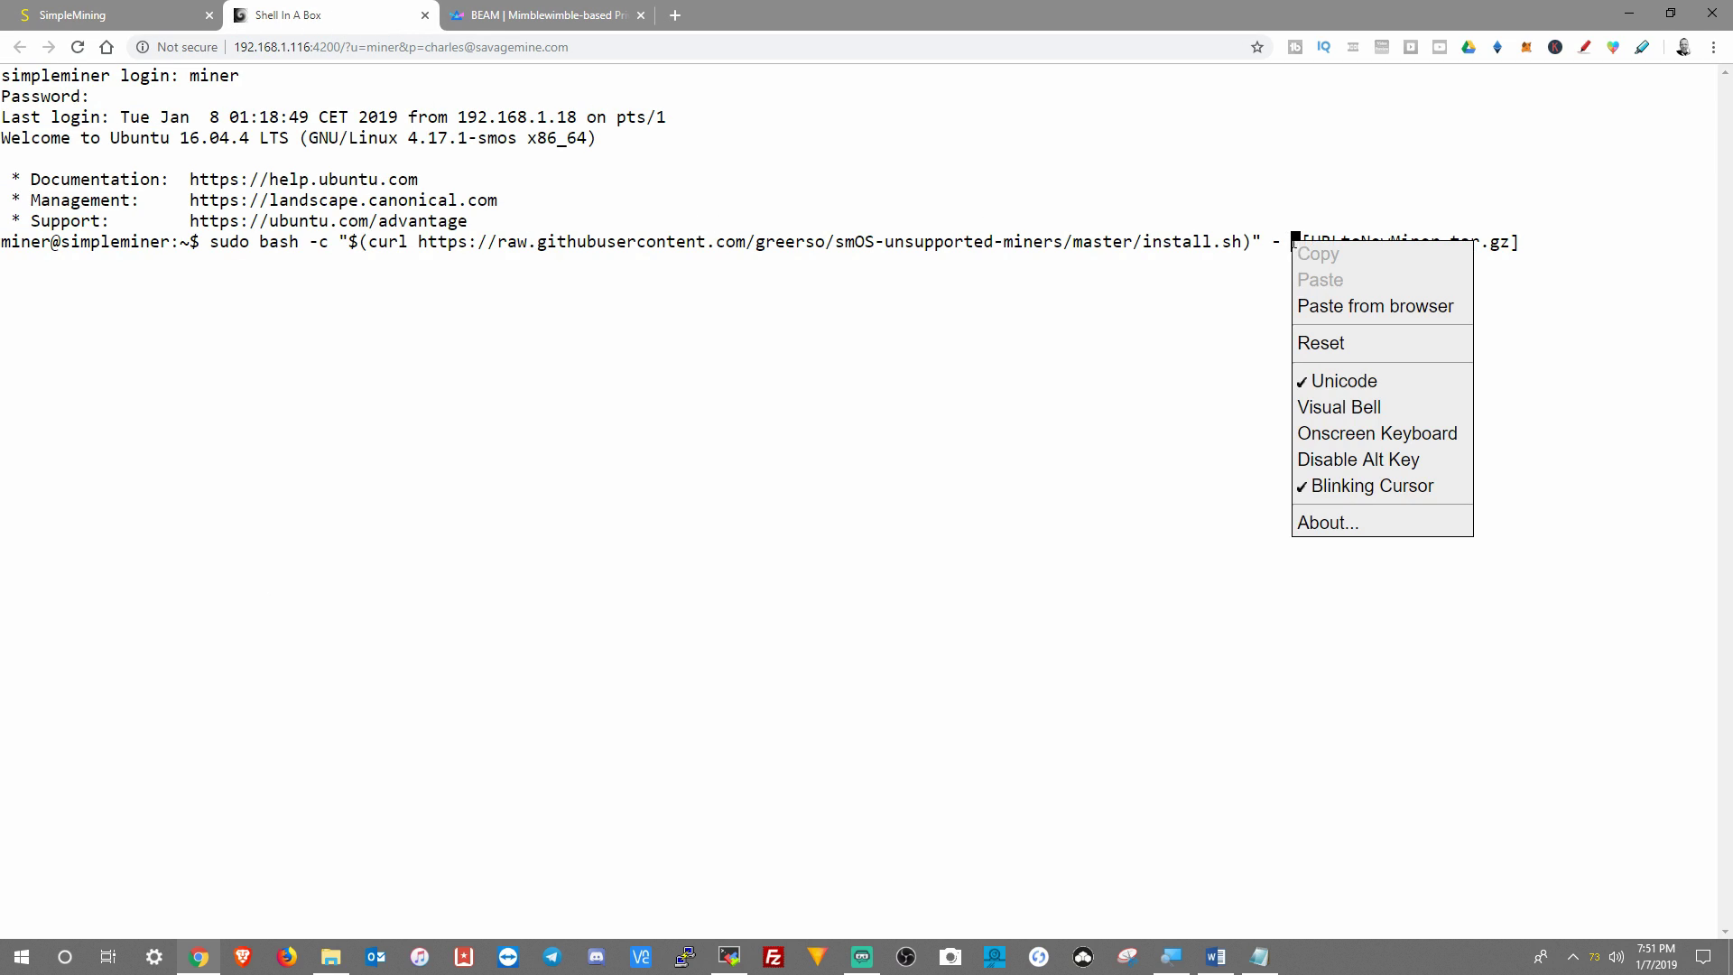
{"action": "left_click", "coordinate": [1374, 306]}
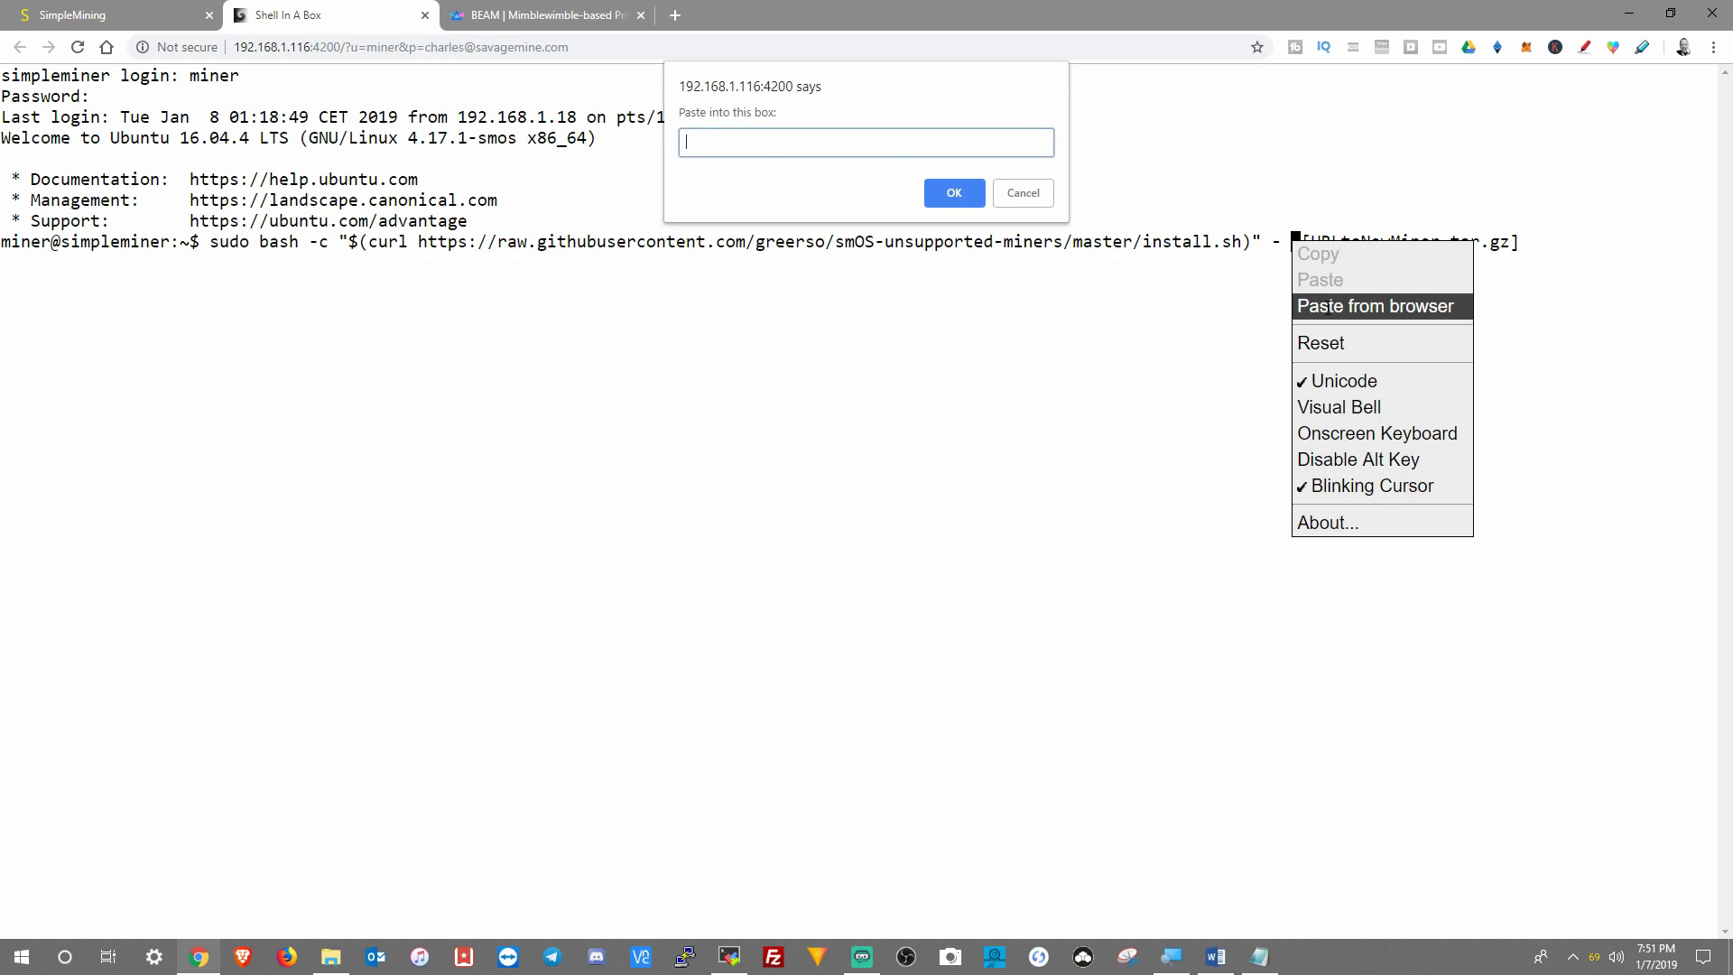
{"action": "right_click", "coordinate": [871, 141]}
{"action": "left_click", "coordinate": [921, 257]}
{"action": "left_click", "coordinate": [953, 192]}
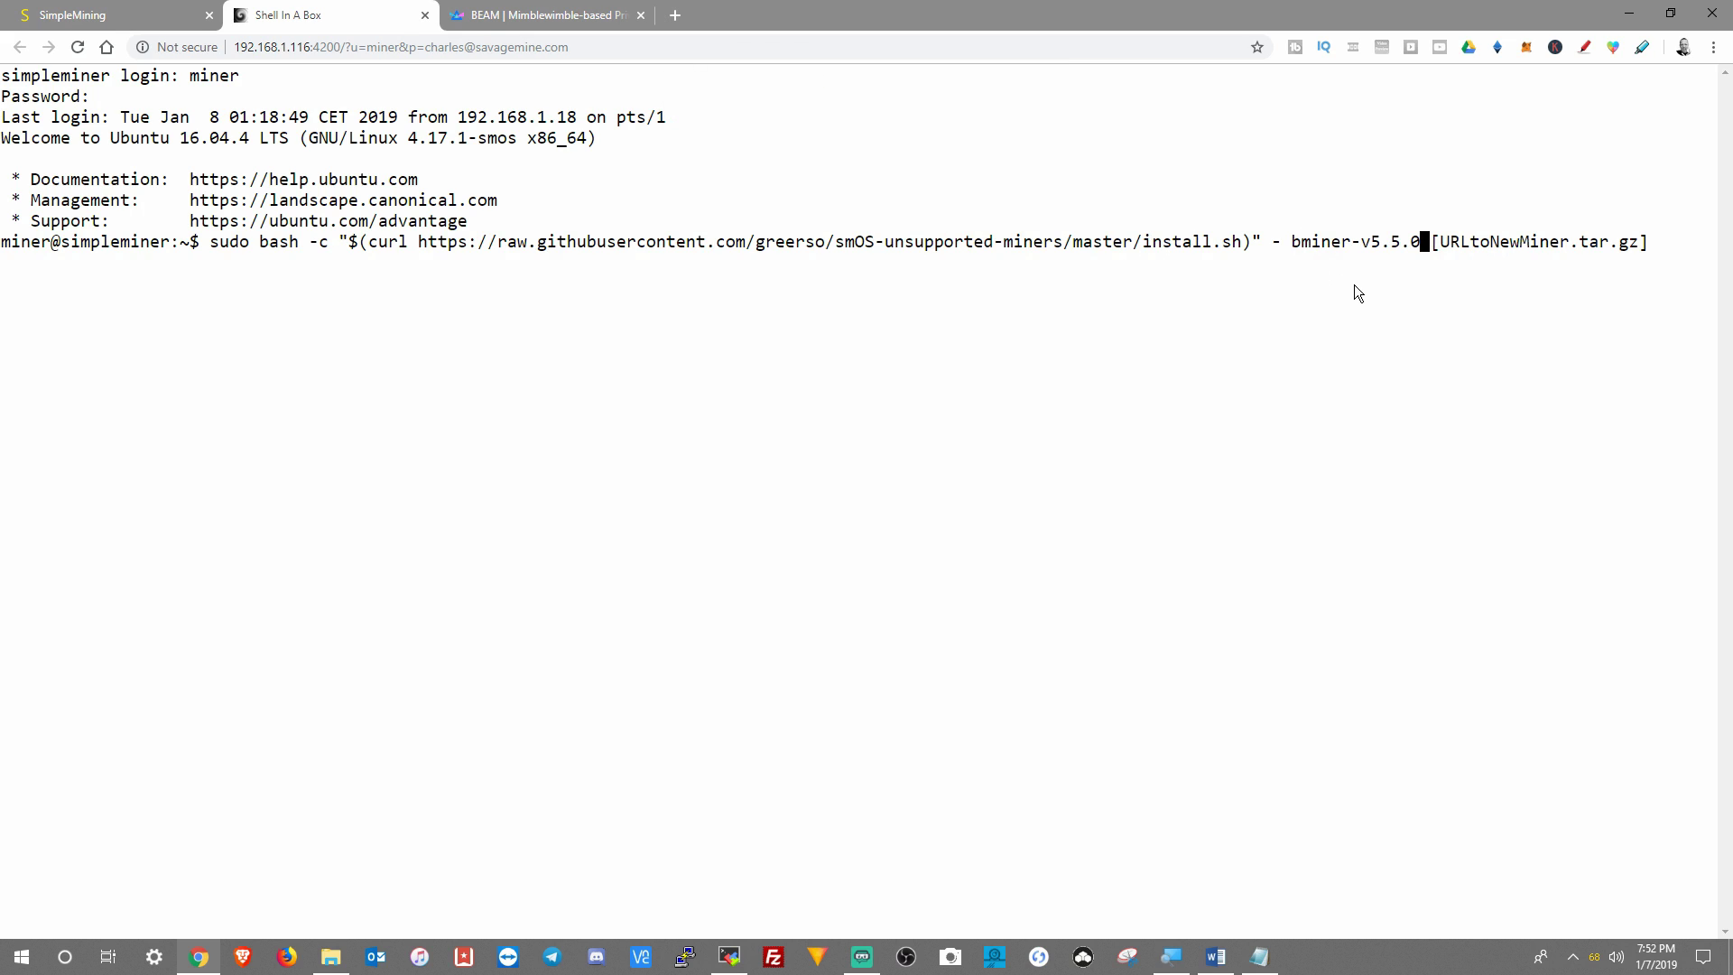
Step: Delete the [URLtoNewMiner.tar.gz] placeholder from the command
{"action": "key", "text": "Right"}
{"action": "key", "text": "Delete"}
{"action": "key", "text": "Delete"}
{"action": "key", "text": "Delete"}
{"action": "key", "text": "Delete"}
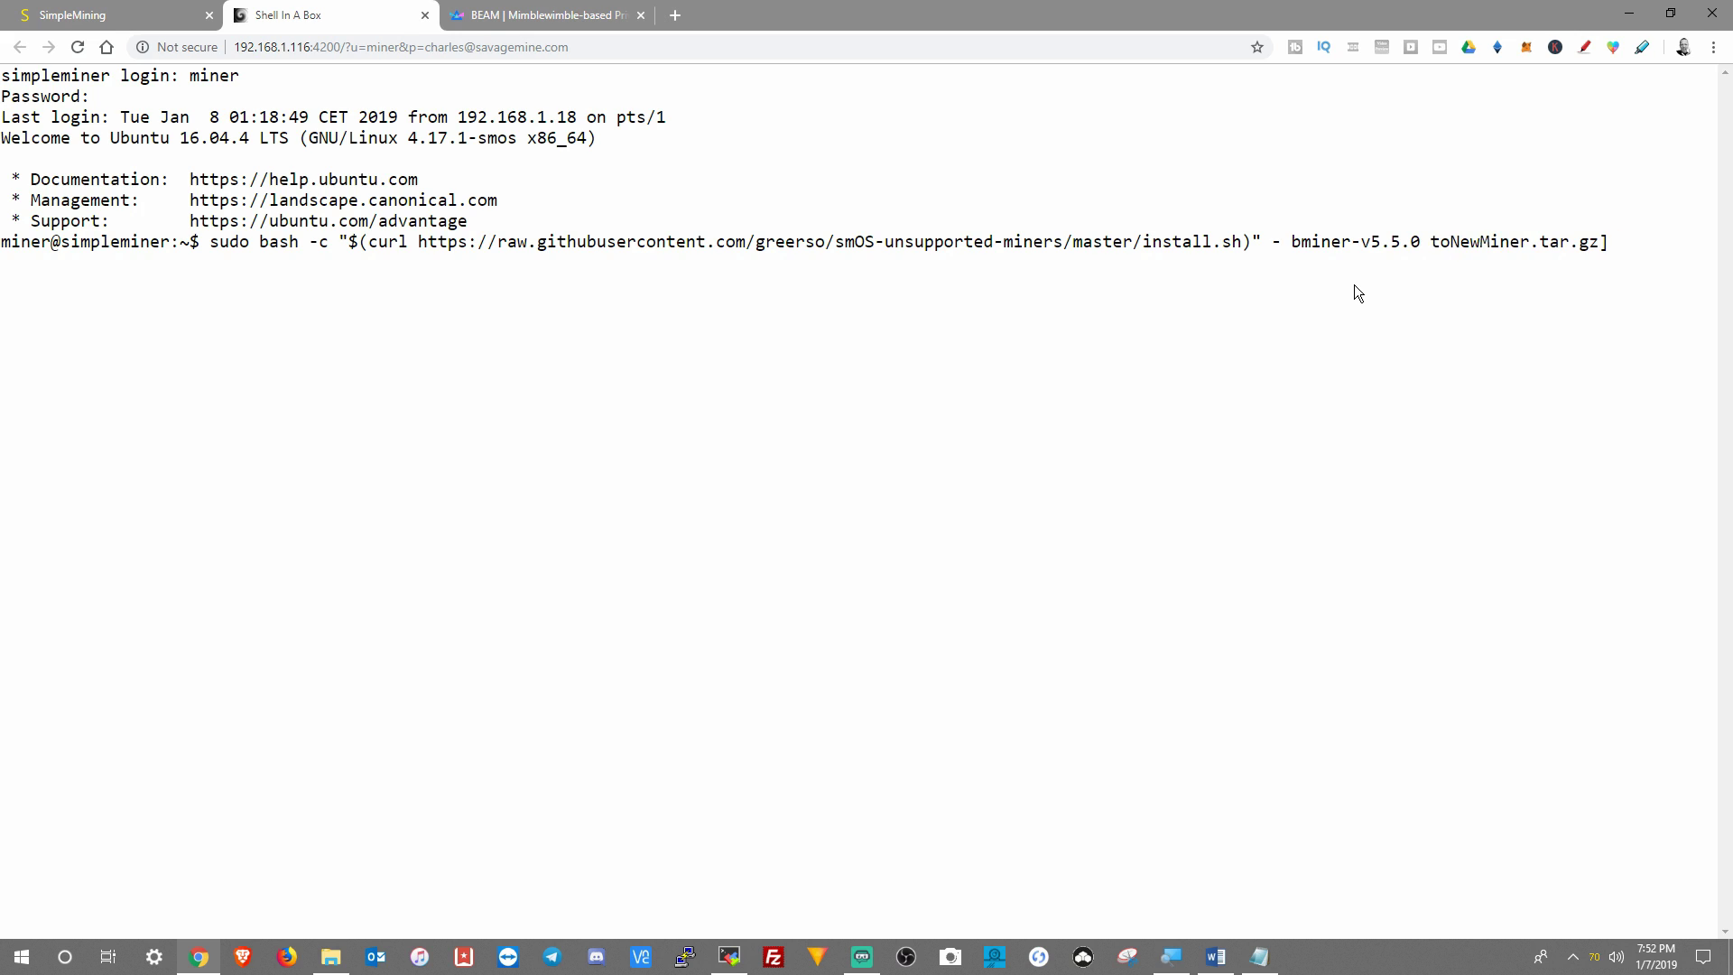
{"action": "key", "text": "Delete"}
{"action": "key", "text": "Delete"}
{"action": "key", "text": "Delete"}
{"action": "key", "text": "Delete"}
{"action": "key", "text": "Delete"}
{"action": "key", "text": "Delete"}
{"action": "key", "text": "Delete"}
{"action": "key", "text": "Delete"}
{"action": "key", "text": "Delete"}
{"action": "key", "text": "Delete"}
{"action": "key", "text": "Delete"}
{"action": "key", "text": "Delete"}
{"action": "key", "text": "Delete"}
{"action": "key", "text": "Delete"}
{"action": "key", "text": "Delete"}
{"action": "key", "text": "Delete"}
{"action": "key", "text": "Delete"}
Step: Copy the Linux opencl-miner-1.0.52.tar.gz link address from BEAM's downloads page
{"action": "left_click", "coordinate": [572, 16]}
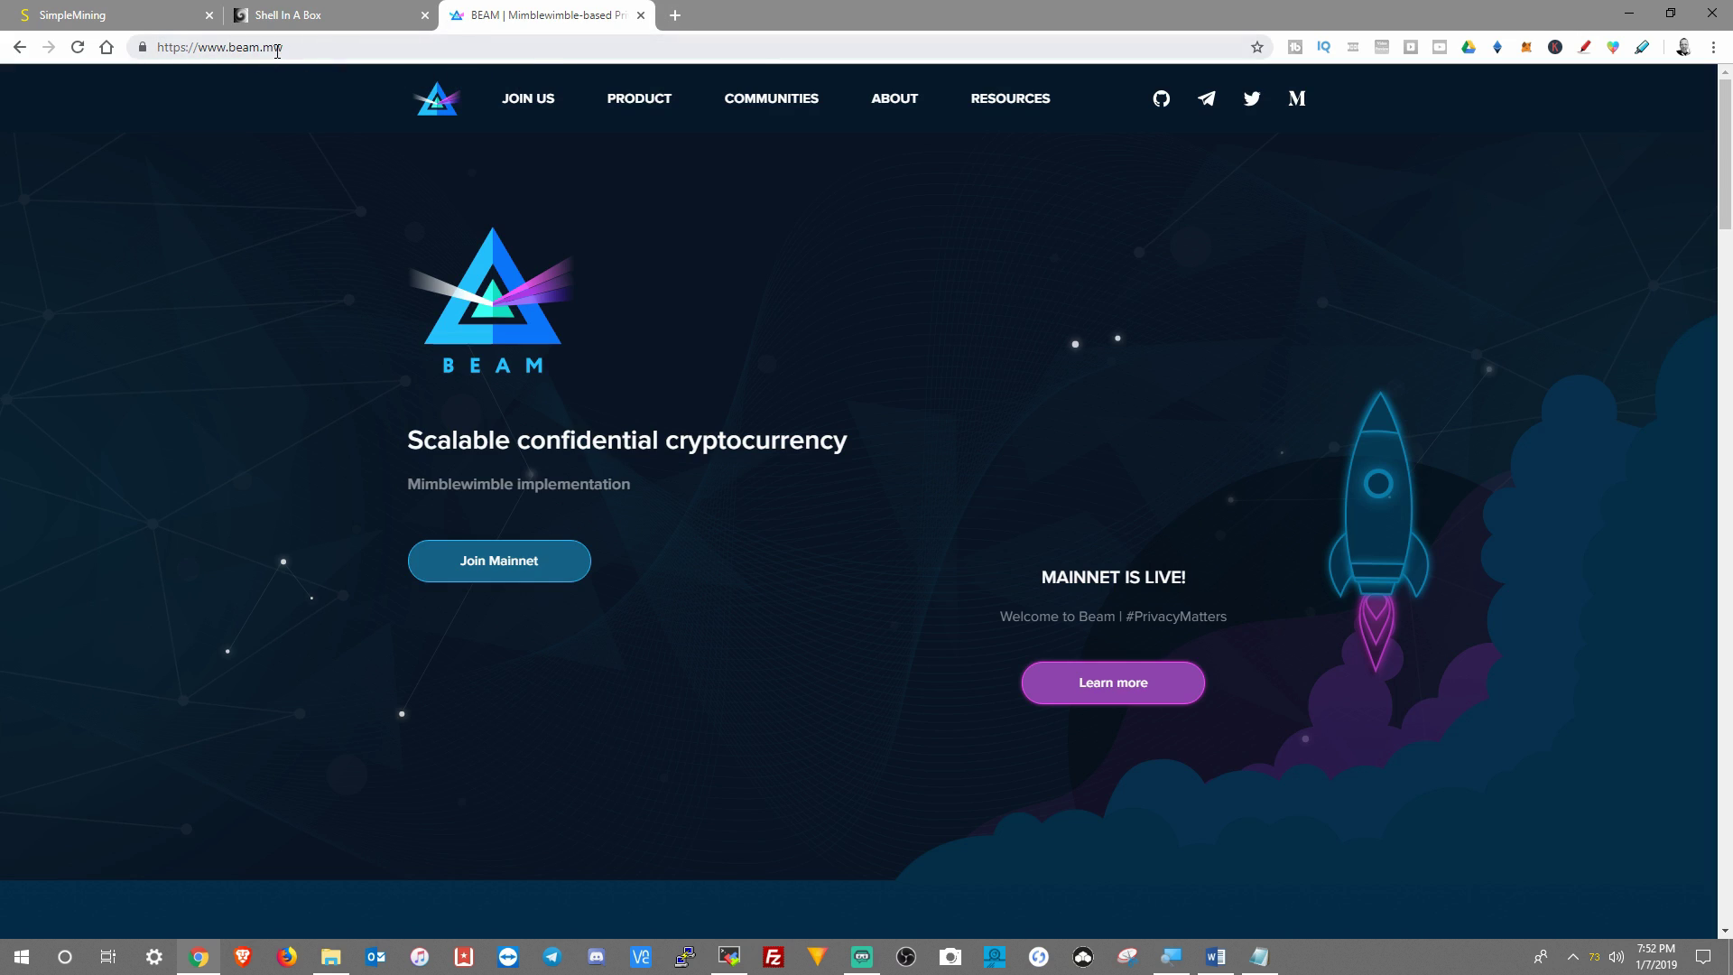
{"action": "mouse_move", "coordinate": [640, 99]}
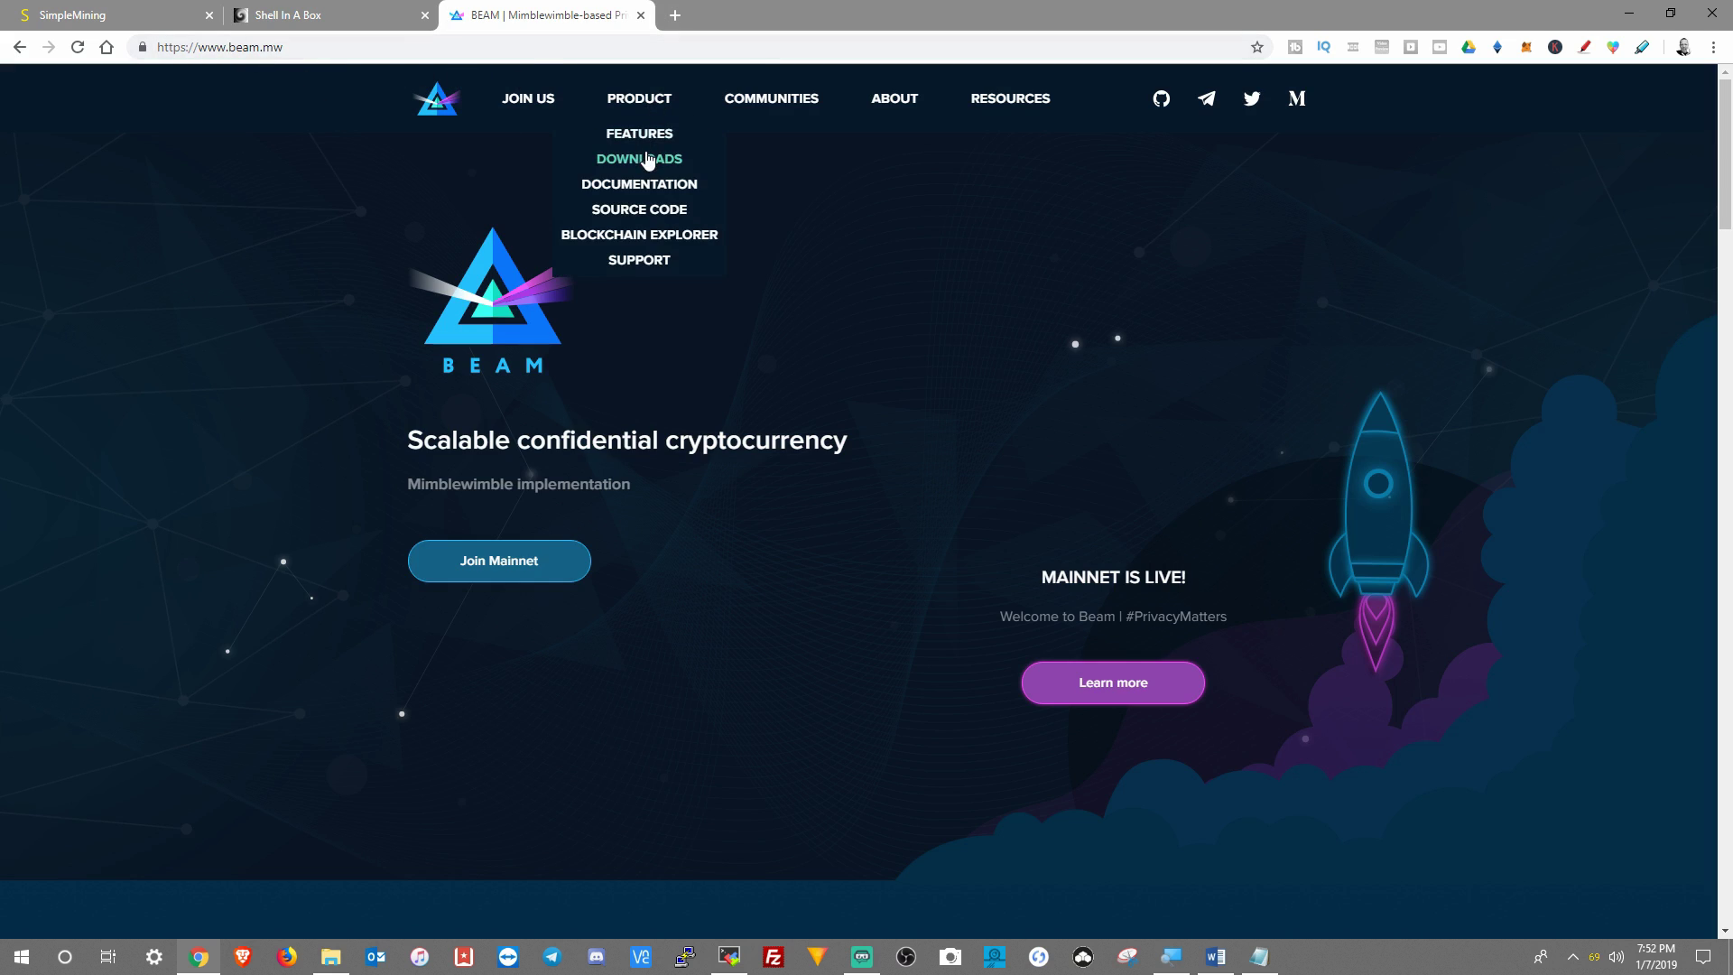
{"action": "left_click", "coordinate": [640, 158]}
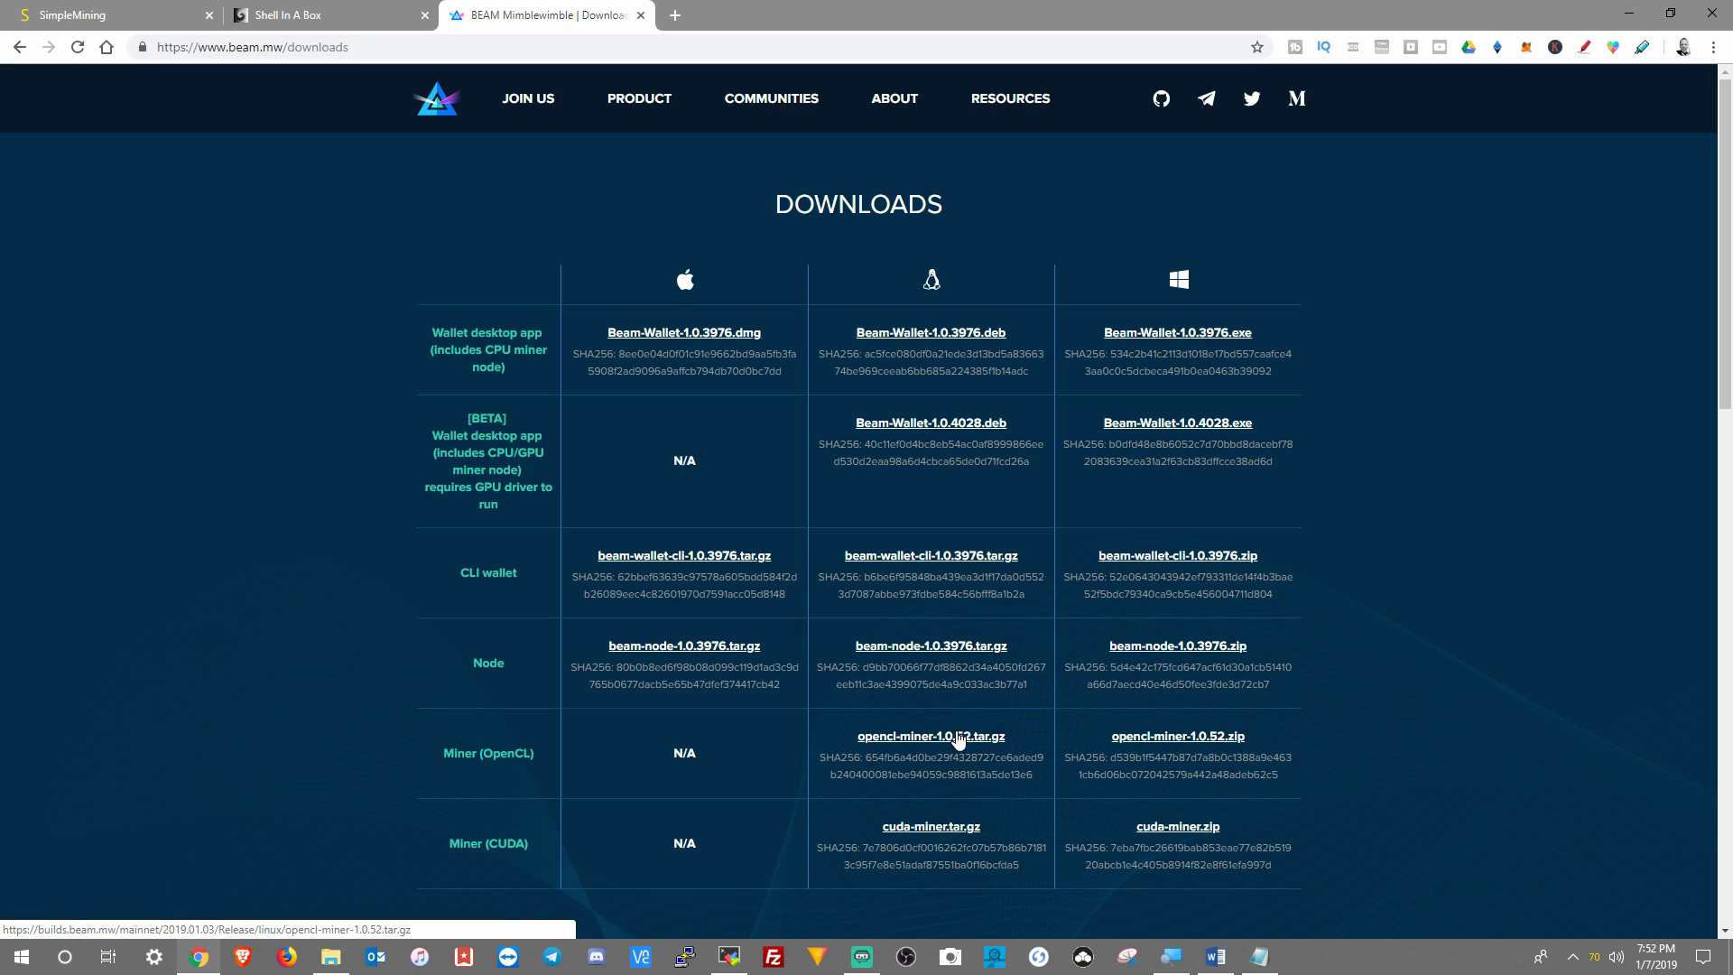
{"action": "right_click", "coordinate": [959, 741]}
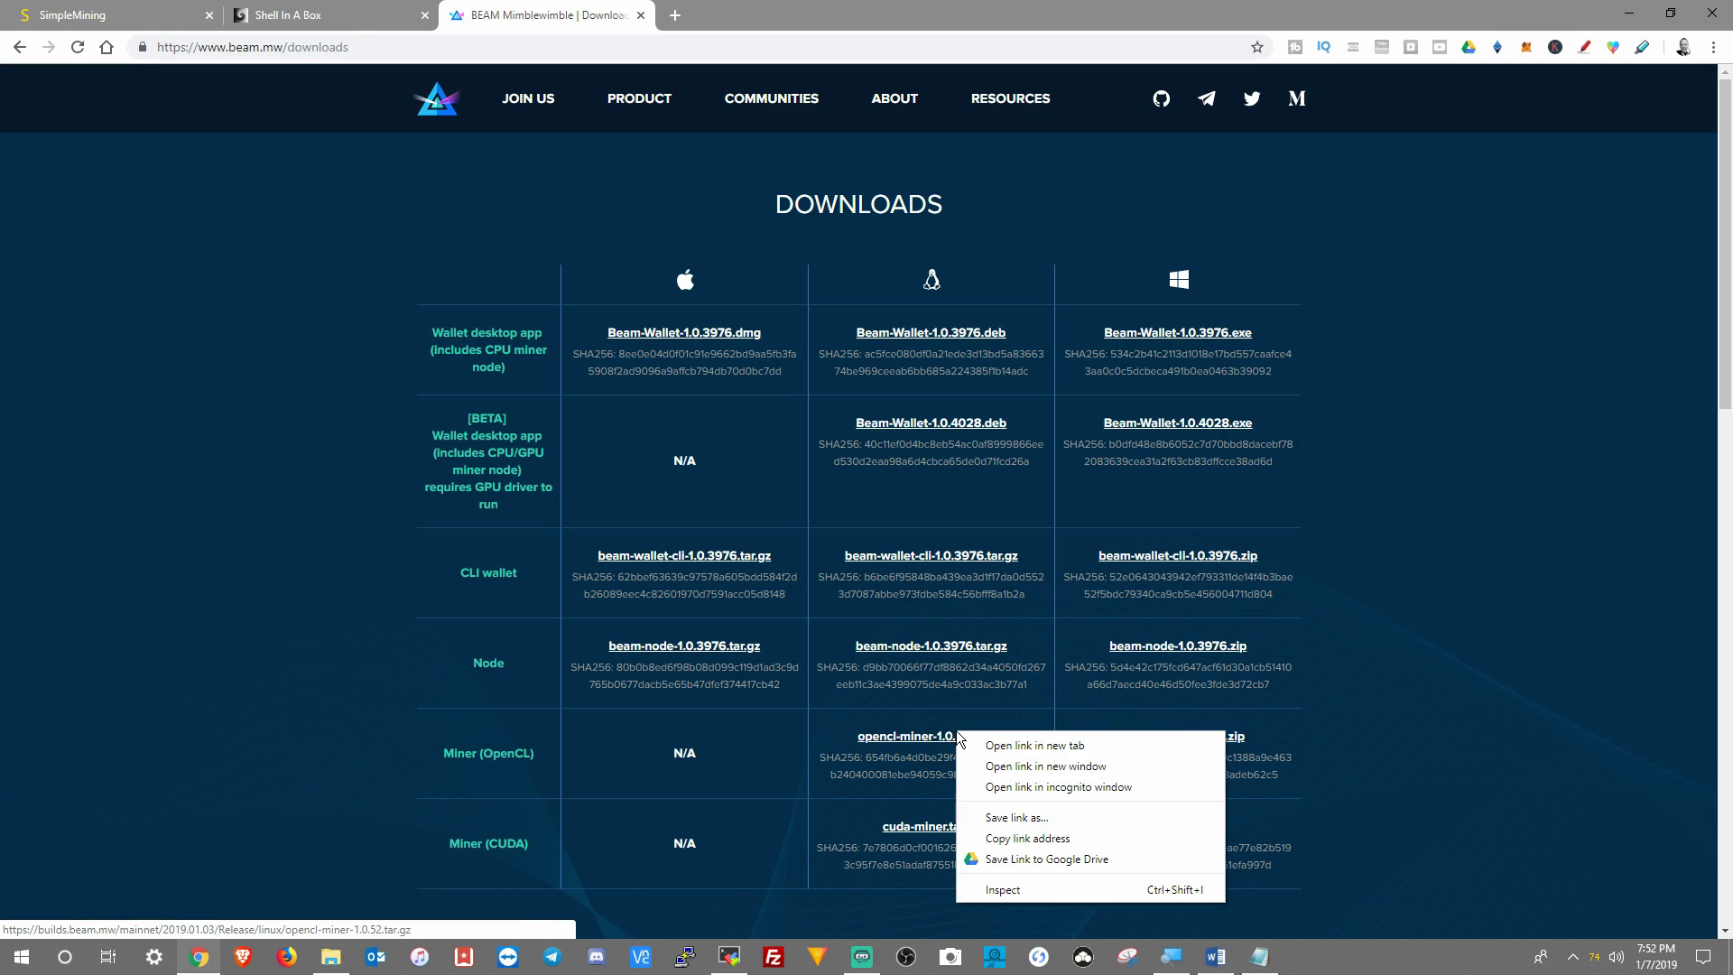
{"action": "left_click", "coordinate": [1007, 841]}
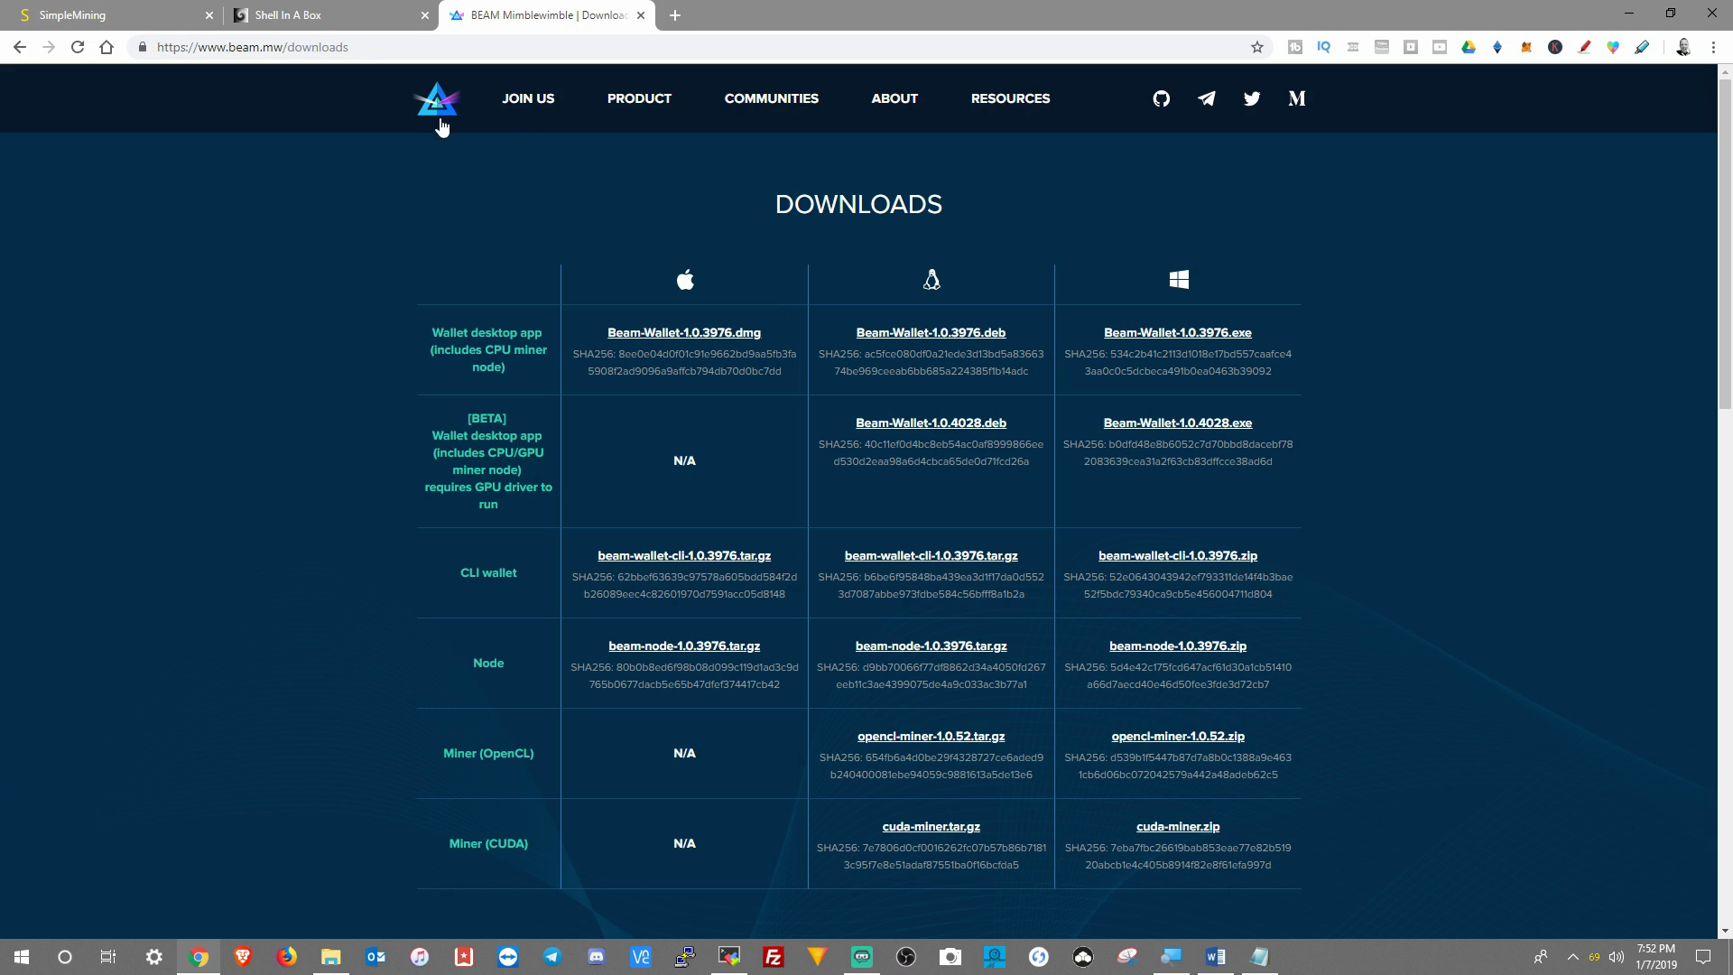
Step: Paste the opencl-miner-1.0.52 download link into the terminal's install command
{"action": "left_click", "coordinate": [287, 15]}
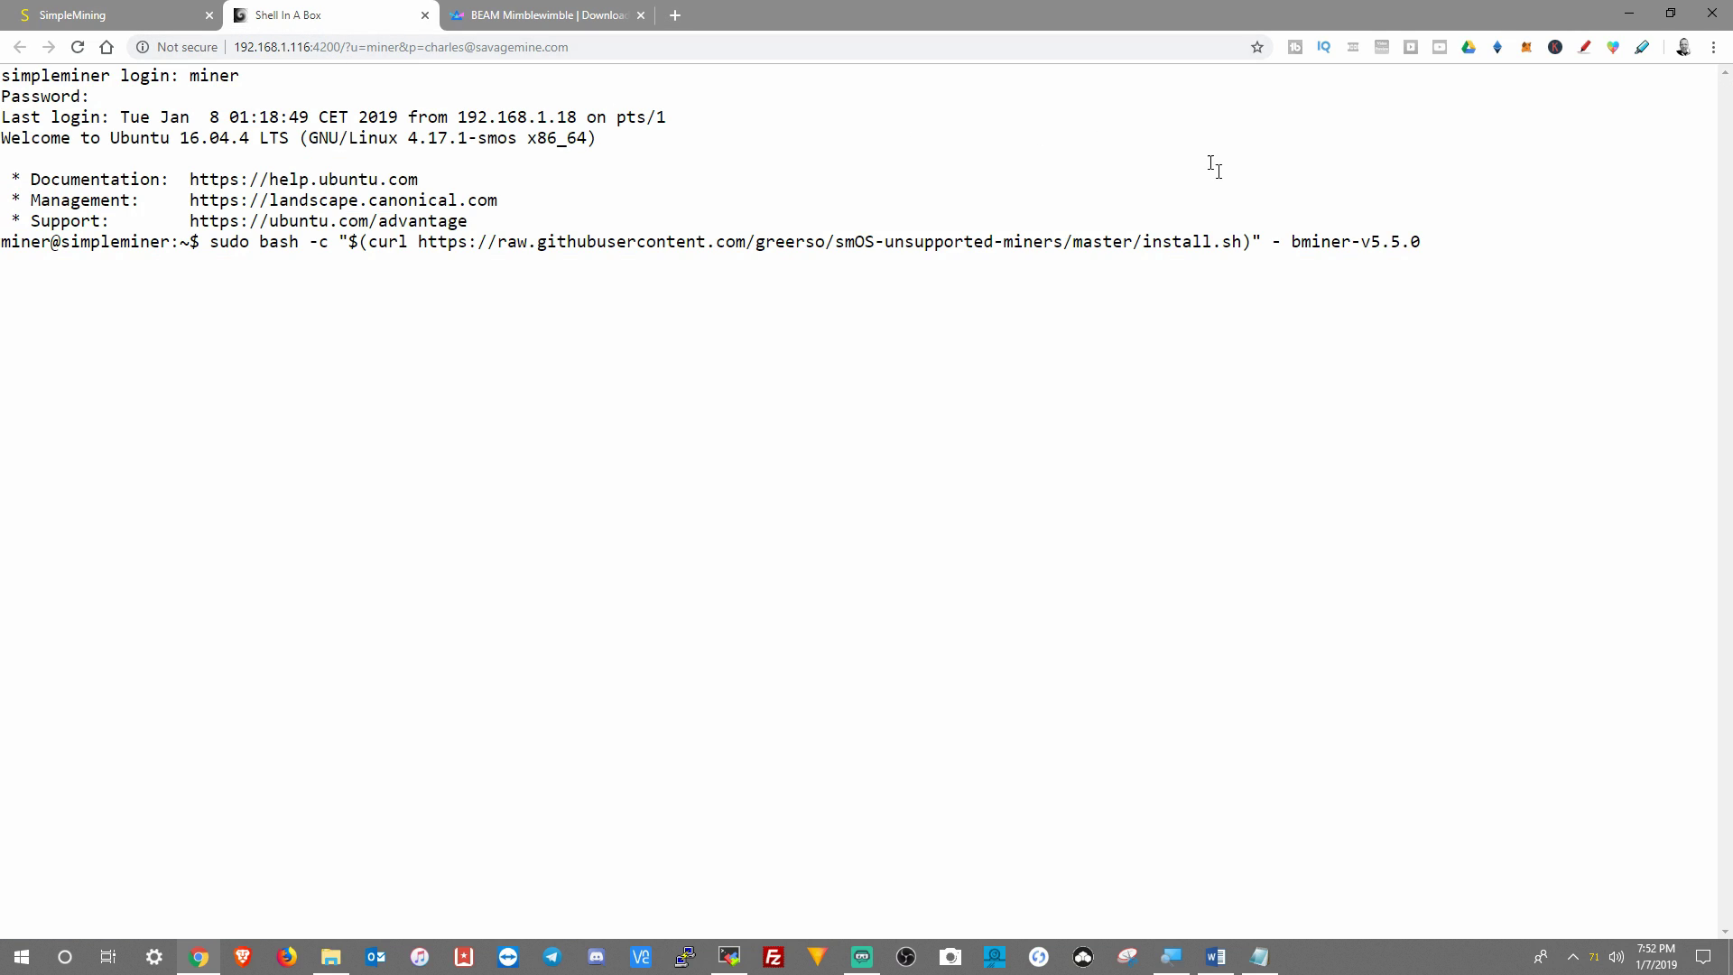
{"action": "right_click", "coordinate": [1437, 243]}
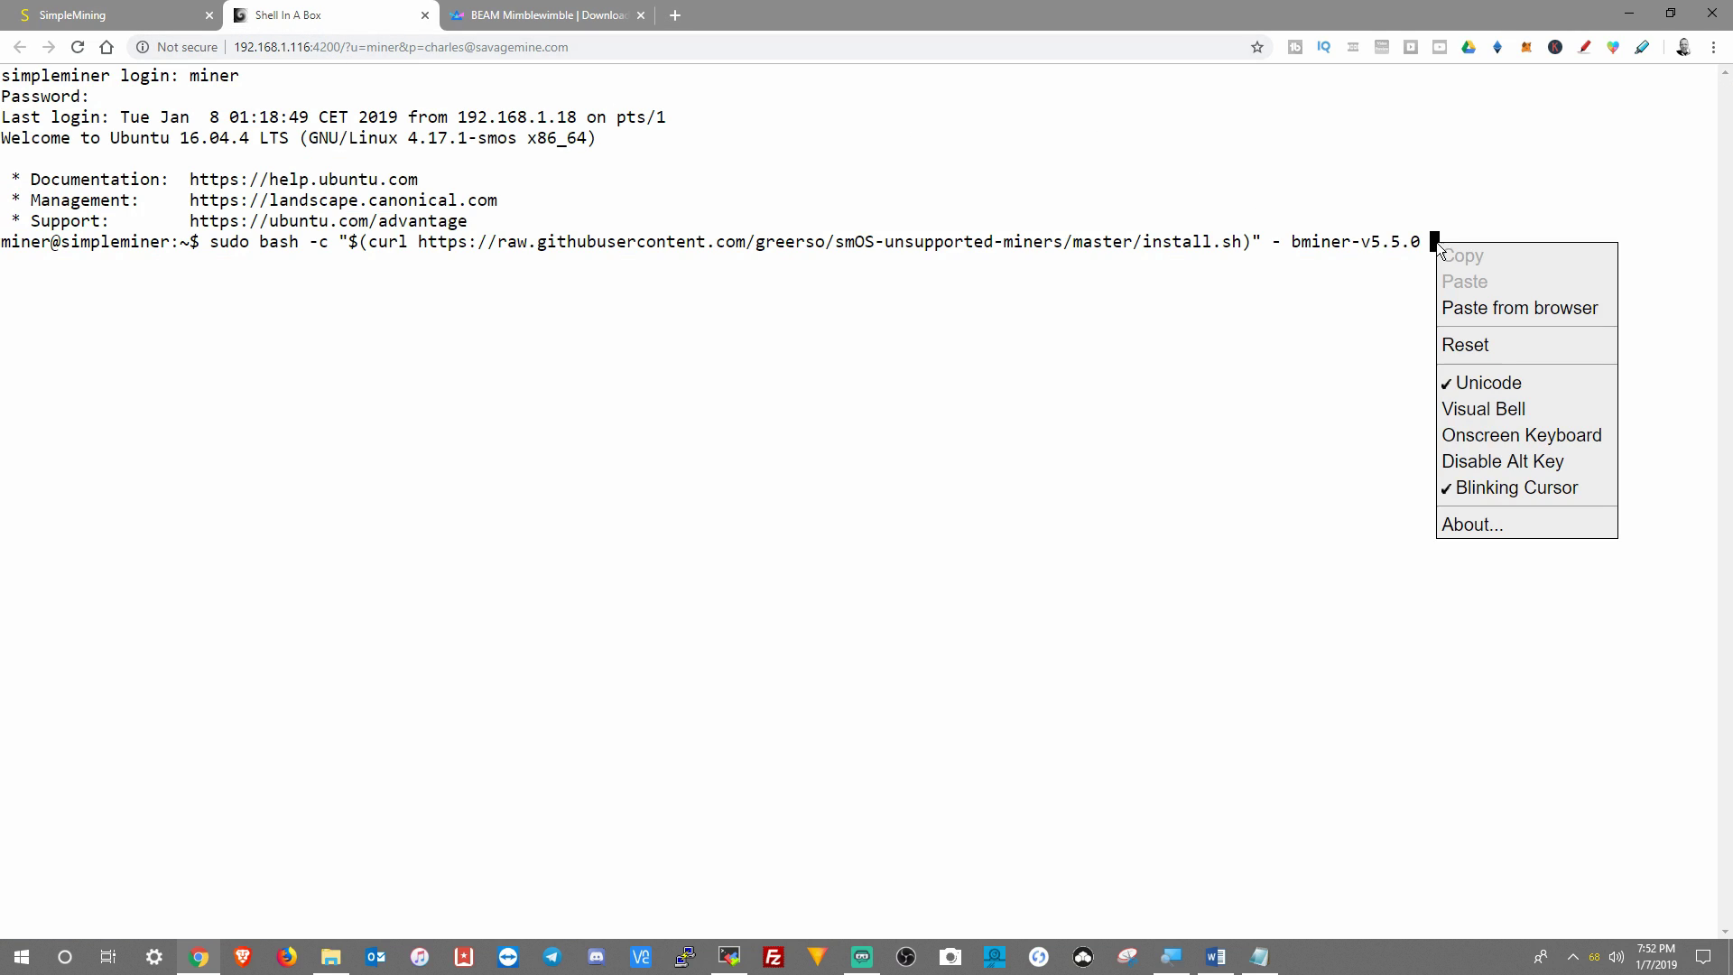
{"action": "left_click", "coordinate": [1483, 308]}
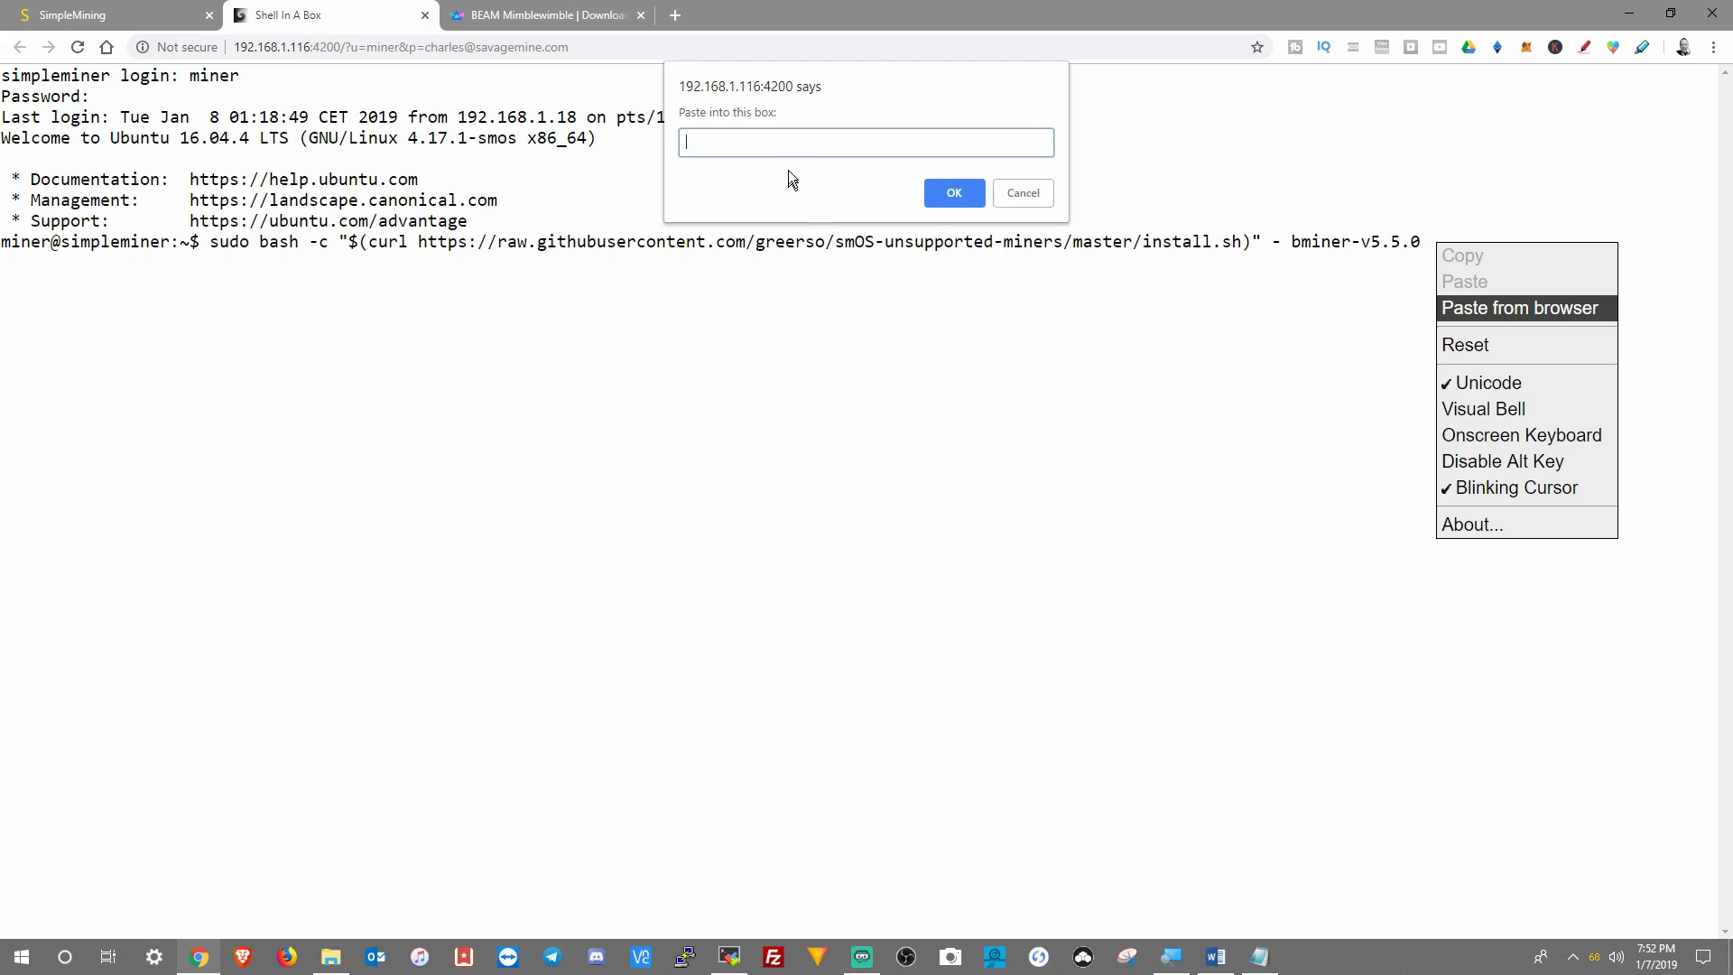
{"action": "right_click", "coordinate": [785, 144]}
{"action": "left_click", "coordinate": [836, 267]}
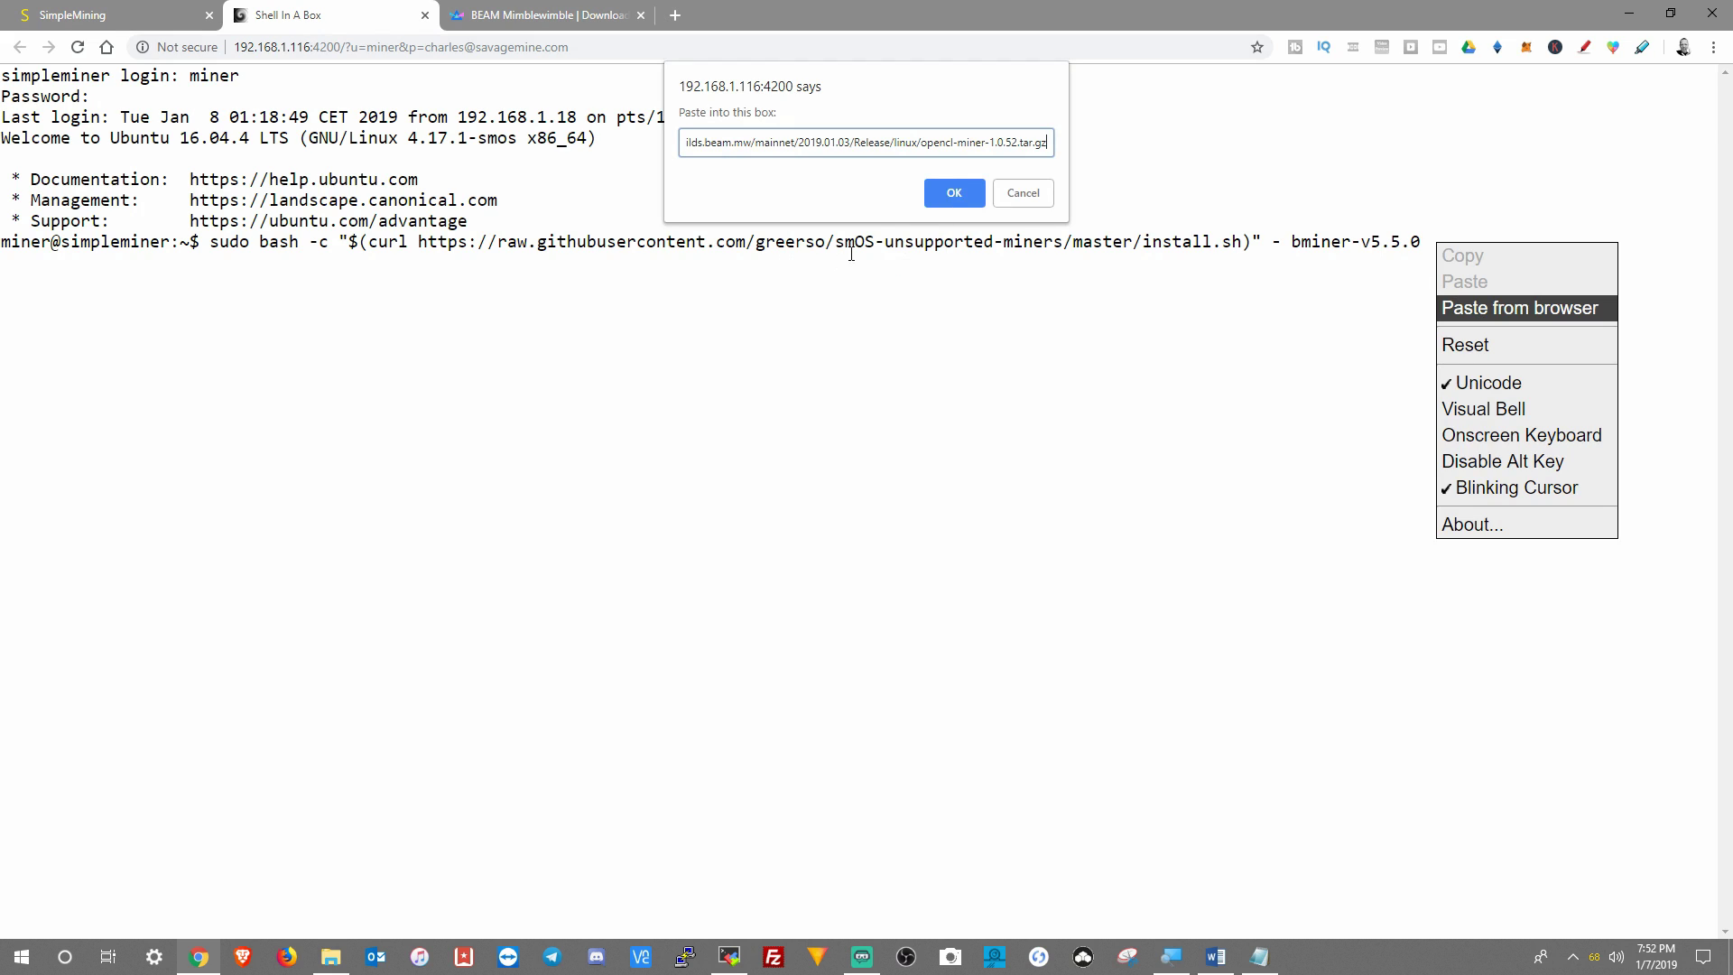
{"action": "left_click", "coordinate": [952, 194]}
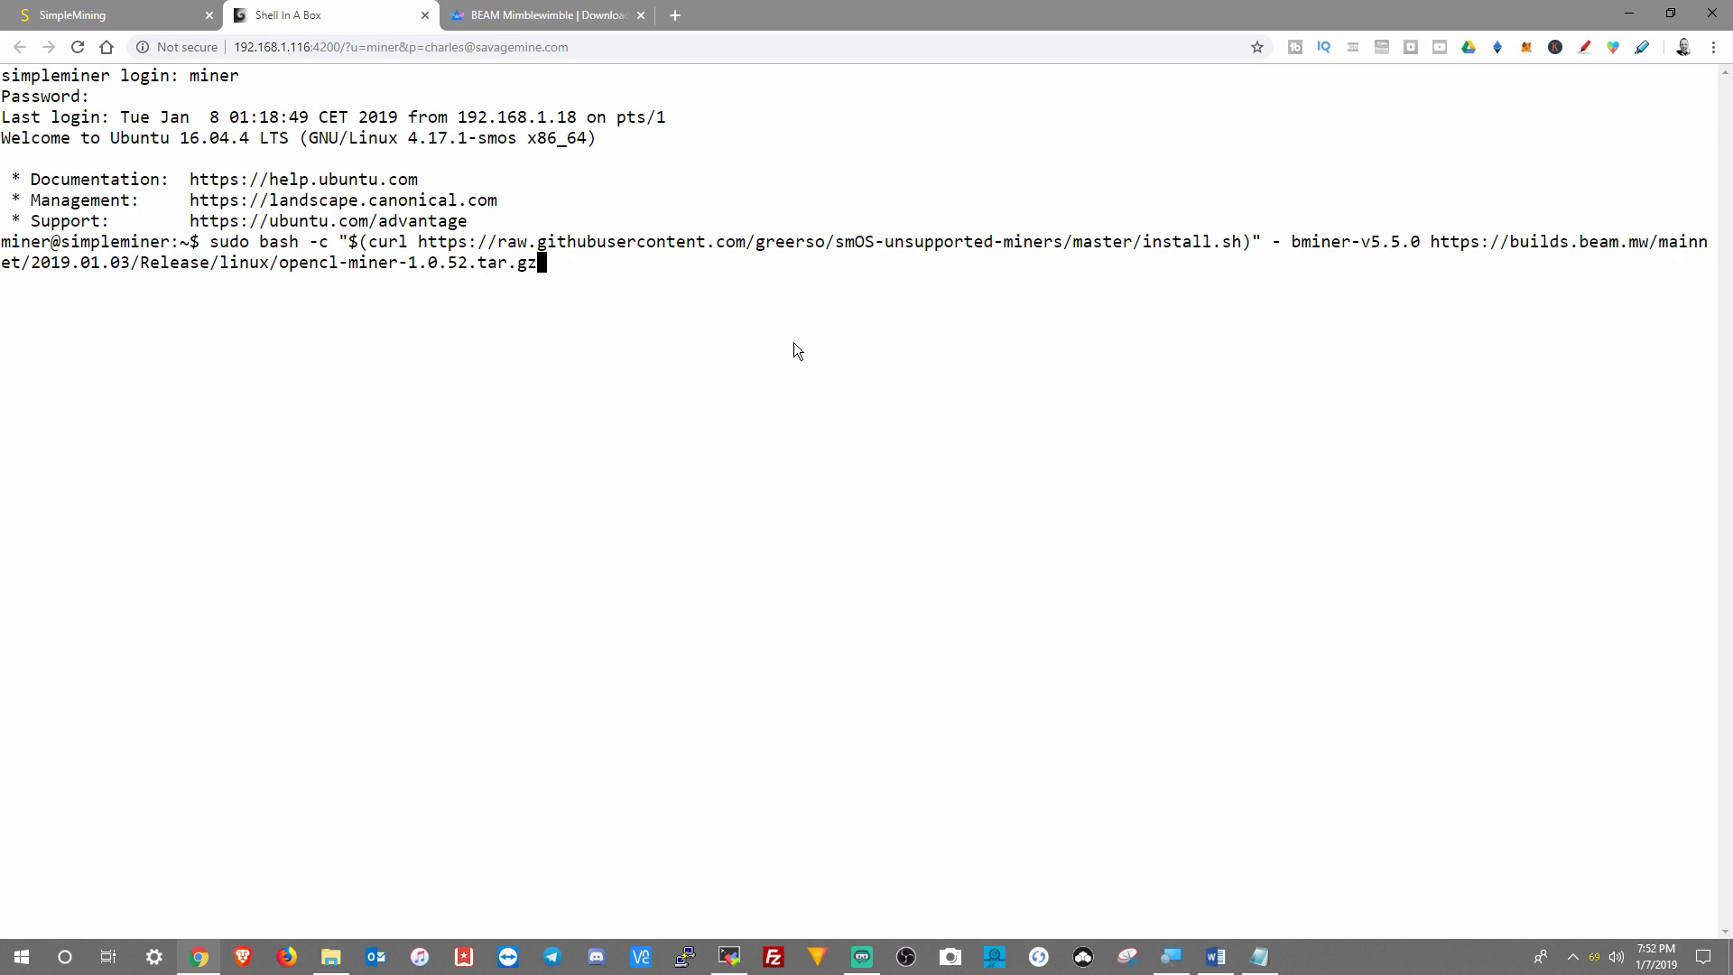
Step: Step back through the command to check the link and the bminer-v5.5.0 argument
{"action": "key", "text": "Left"}
{"action": "key", "text": "Left"}
{"action": "key", "text": "Left"}
{"action": "key", "text": "ctrl+Left"}
{"action": "key", "text": "ctrl+Left"}
{"action": "key", "text": "Left"}
{"action": "key", "text": "Left"}
{"action": "key", "text": "Left"}
{"action": "key", "text": "Left"}
{"action": "key", "text": "Left"}
{"action": "key", "text": "ctrl+Left"}
{"action": "key", "text": "Left"}
{"action": "key", "text": "Left"}
{"action": "key", "text": "Left"}
{"action": "key", "text": "Left"}
{"action": "key", "text": "Left"}
{"action": "key", "text": "Left"}
{"action": "key", "text": "Left"}
Step: Return to the end of the command and run the miner replacement
{"action": "key", "text": "Right"}
{"action": "key", "text": "ctrl+Right"}
{"action": "key", "text": "ctrl+Right"}
{"action": "key", "text": "ctrl+Right"}
{"action": "key", "text": "ctrl+Right"}
{"action": "key", "text": "ctrl+Right"}
{"action": "key", "text": "End"}
{"action": "key", "text": "Return"}
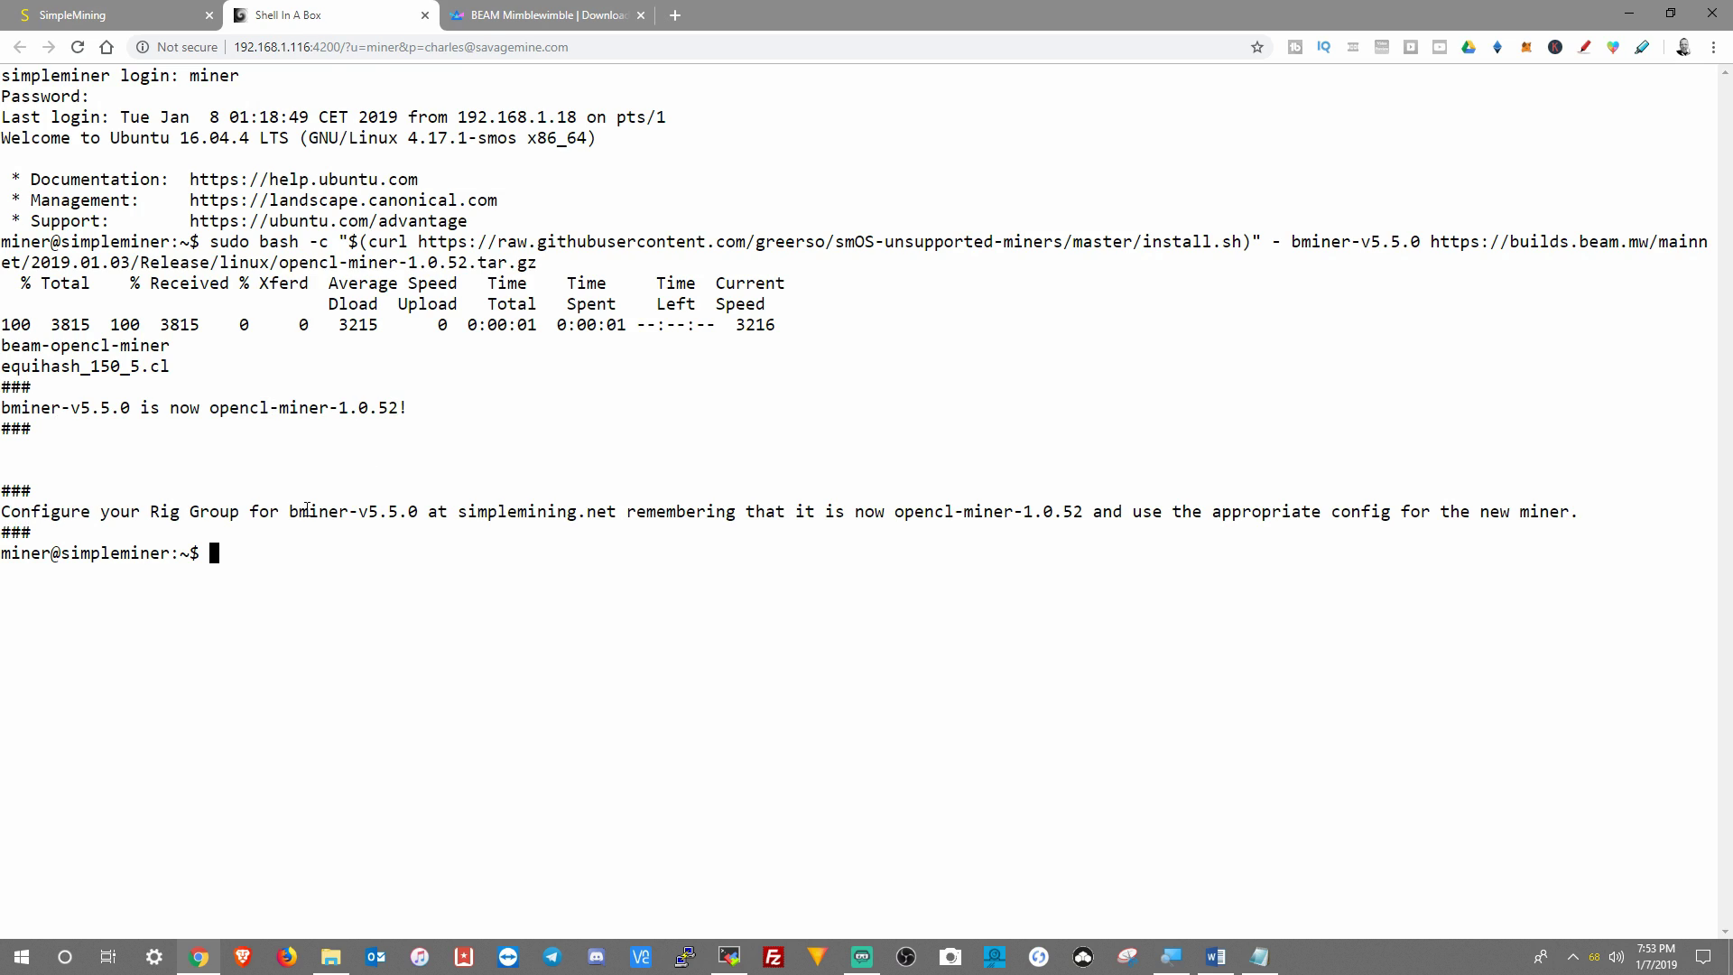
Step: Highlight bminer-v5.5.0 and opencl-miner-1.0.52 in the finished installer's output
{"action": "left_click_drag", "start_coordinate": [290, 512], "coordinate": [425, 512]}
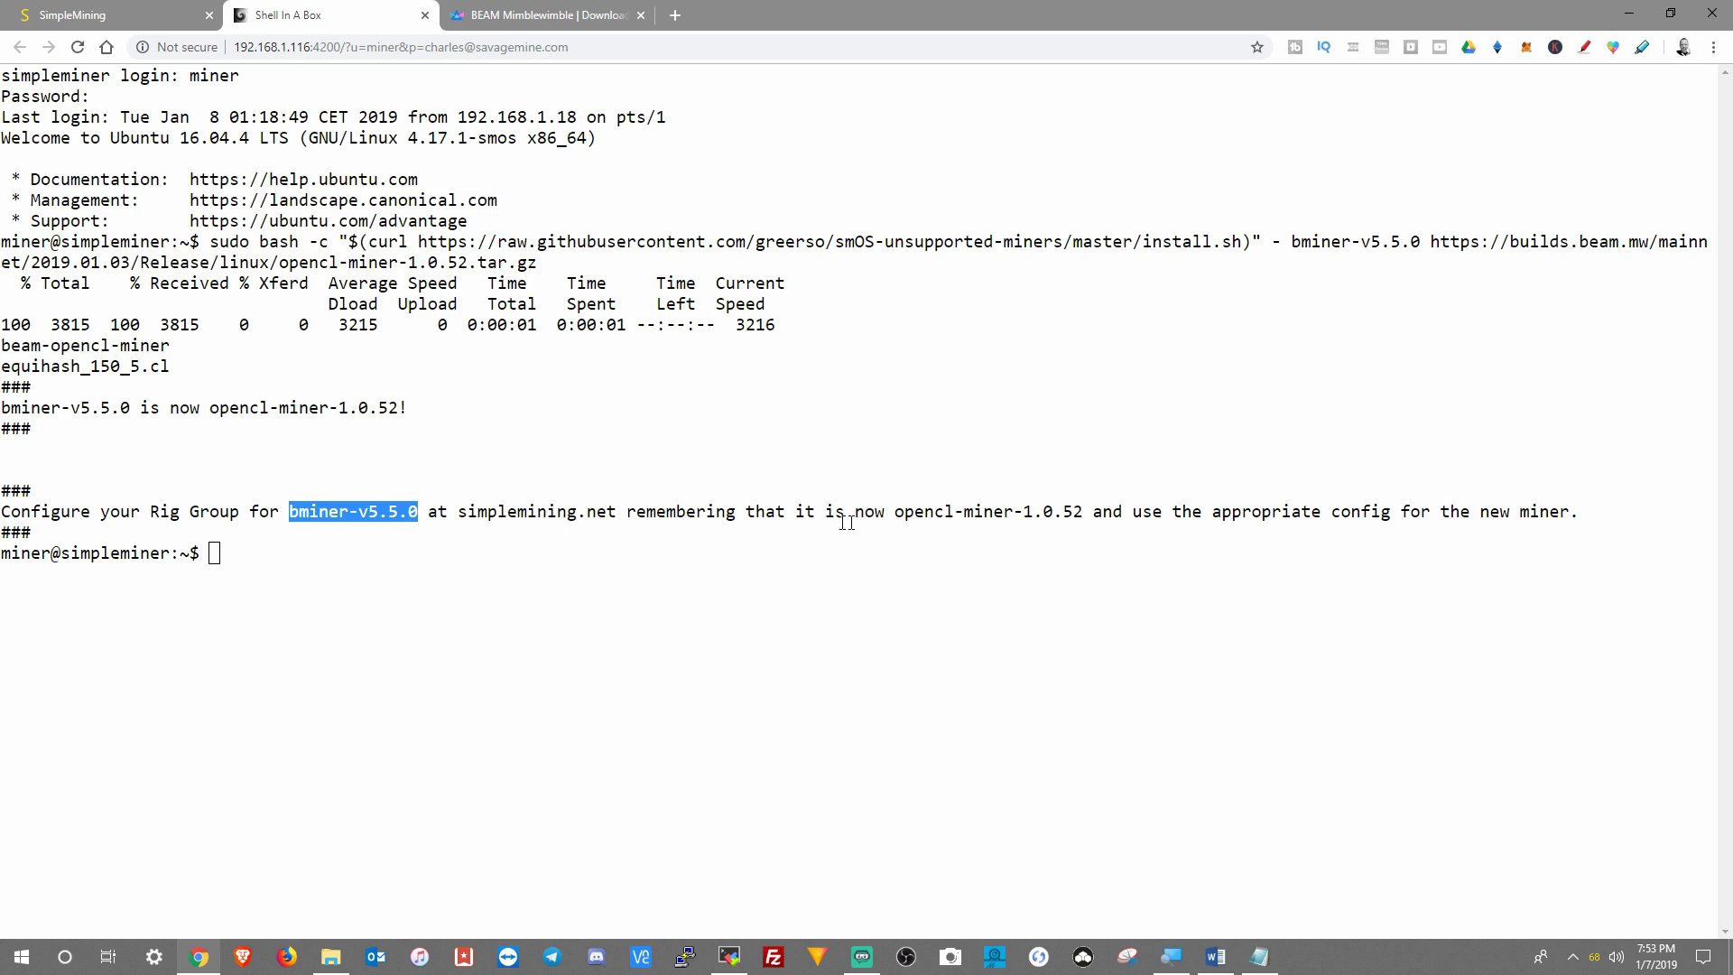
{"action": "left_click_drag", "start_coordinate": [894, 512], "coordinate": [1094, 512]}
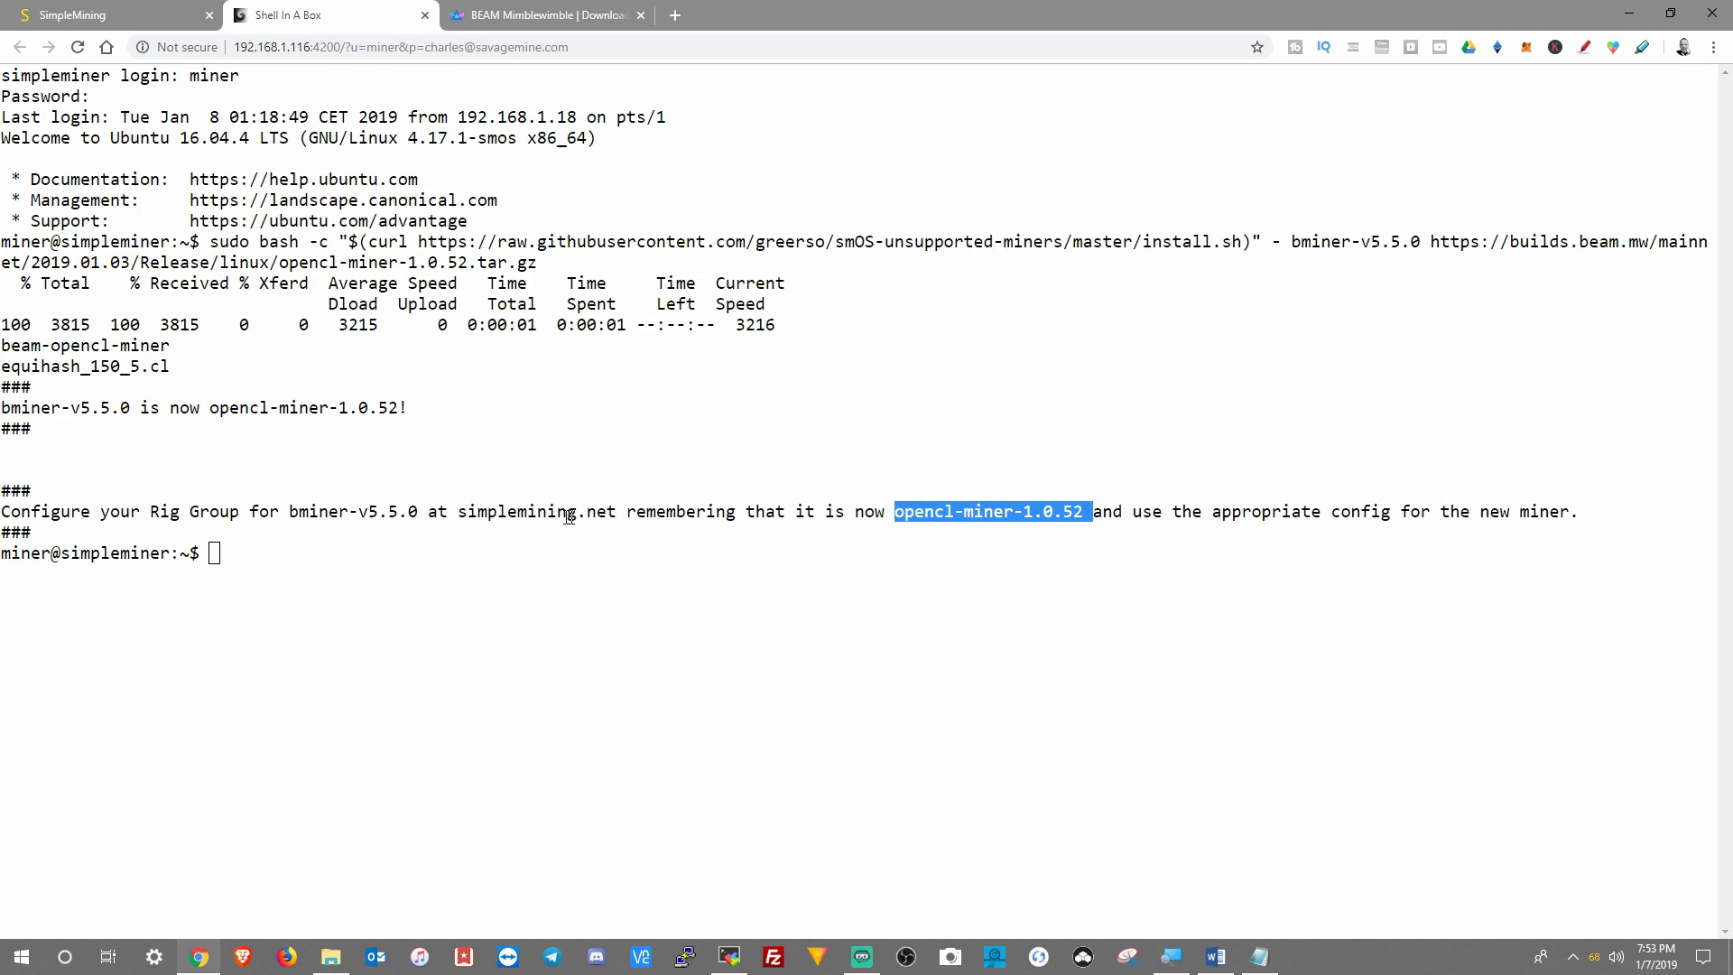
{"action": "left_click_drag", "start_coordinate": [291, 512], "coordinate": [421, 512]}
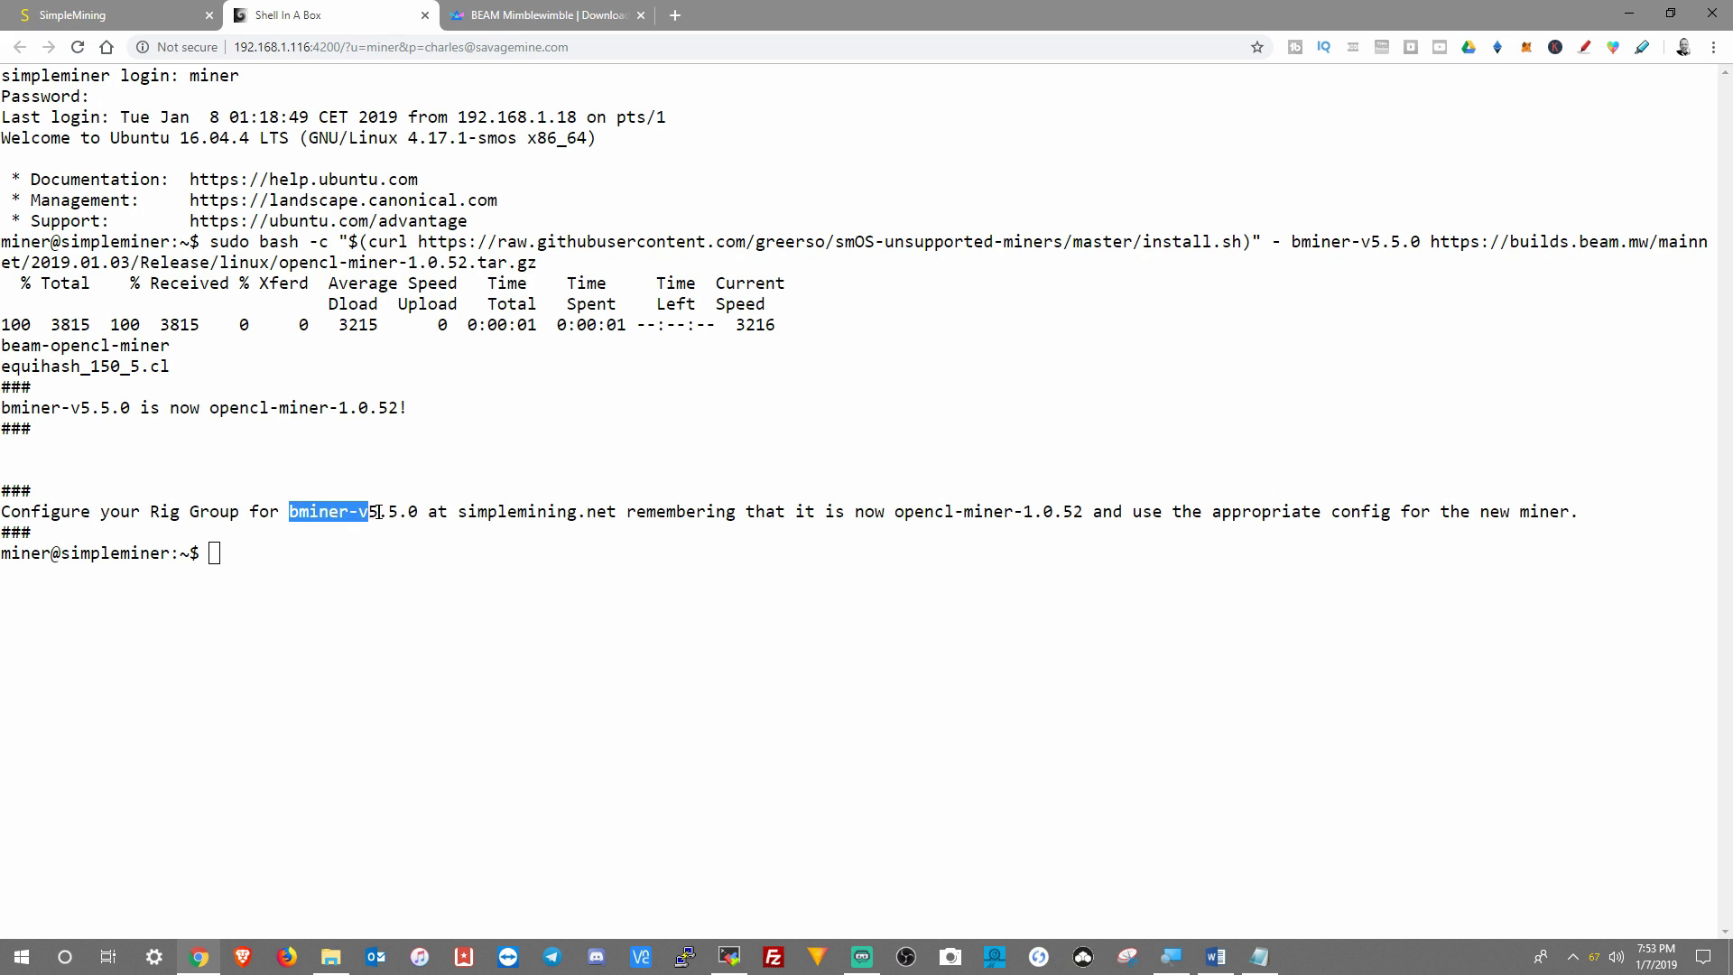
Step: Check the BEAM group's bminer-v5.5.0 miner name, then go to the Rig List
{"action": "left_click", "coordinate": [122, 15]}
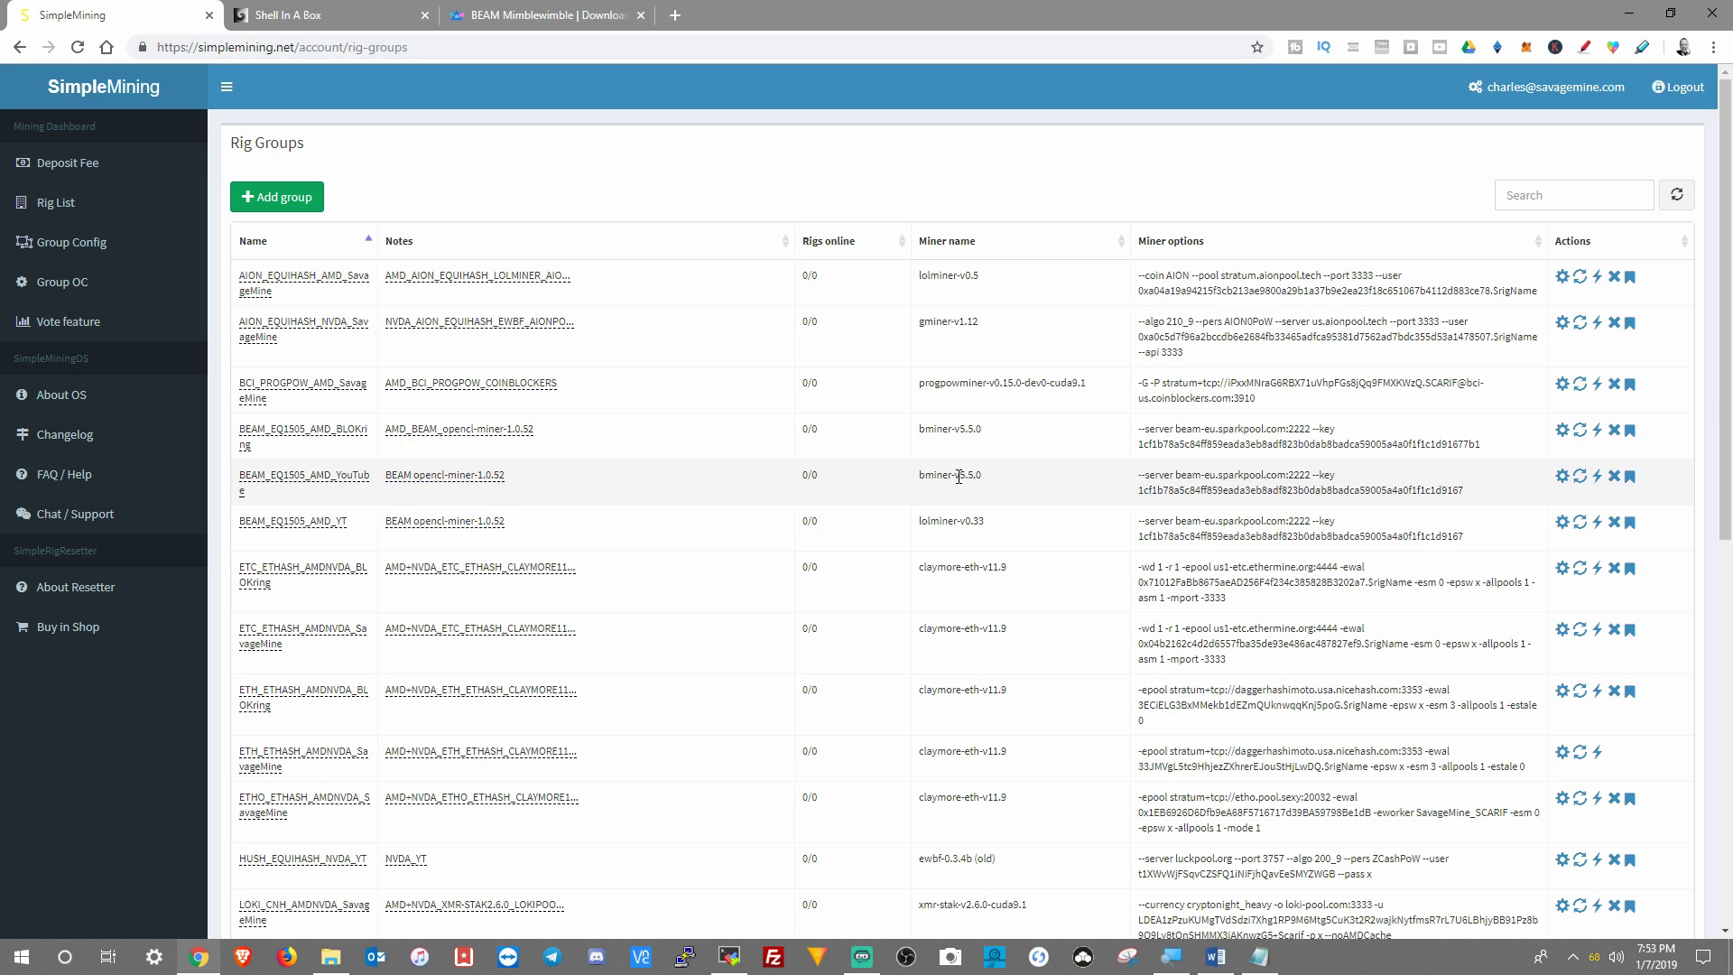
{"action": "left_click_drag", "start_coordinate": [984, 476], "coordinate": [911, 479]}
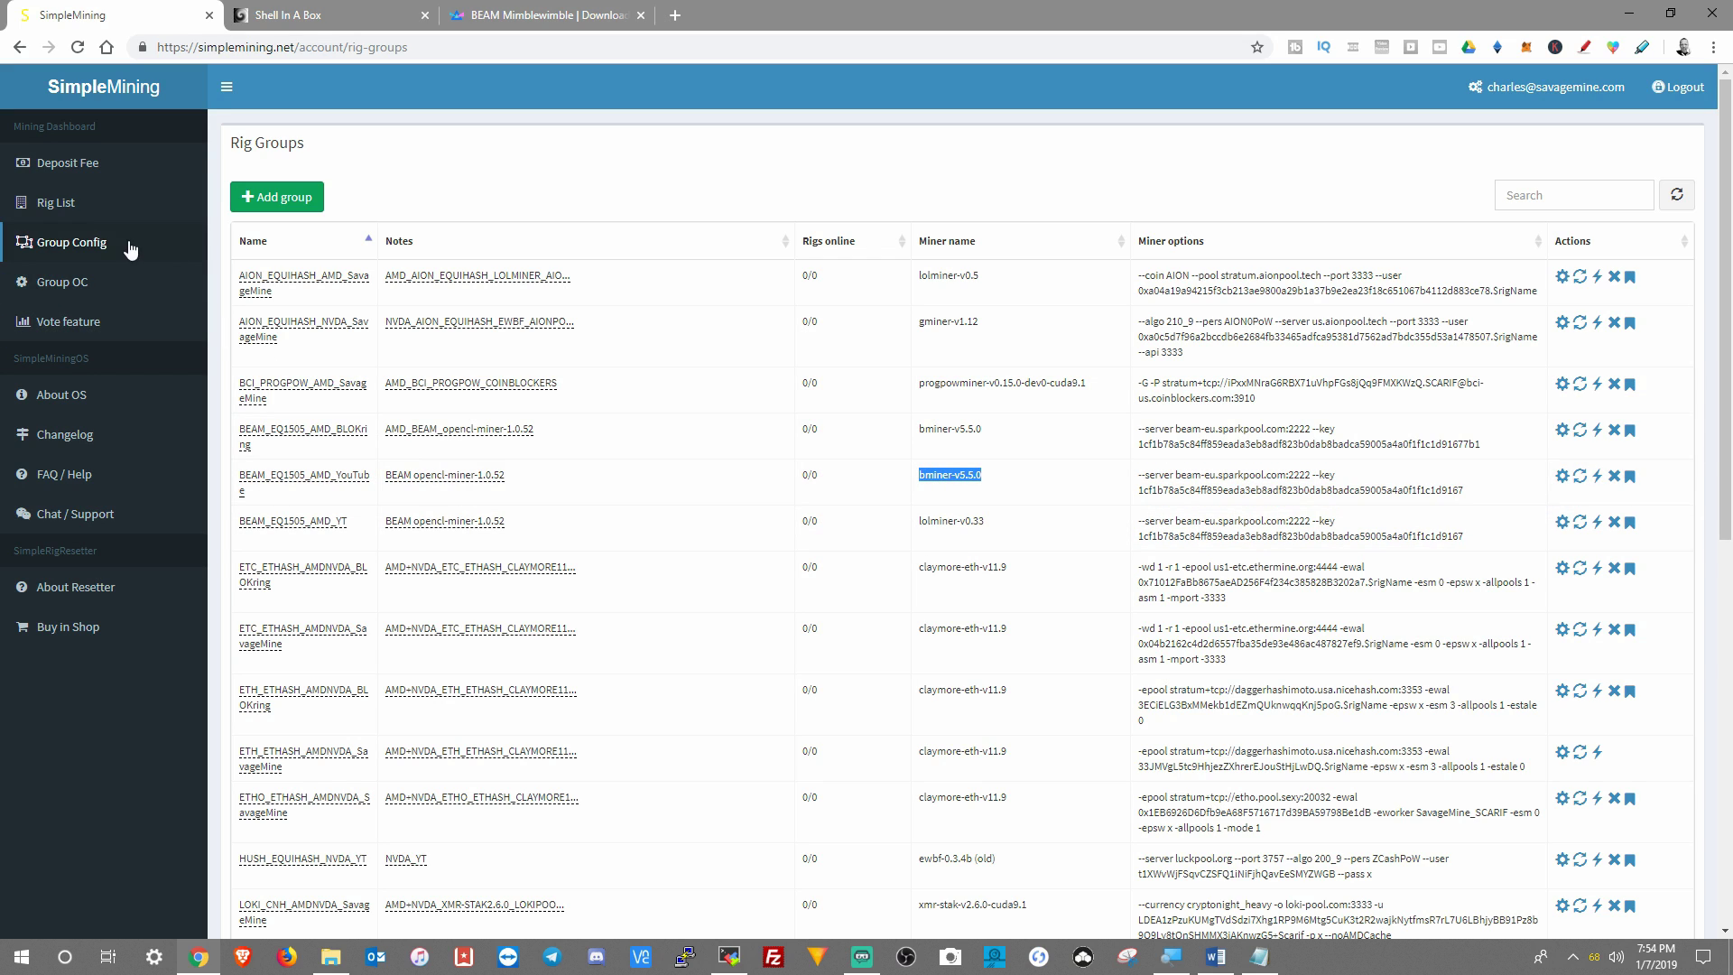
{"action": "left_click", "coordinate": [54, 203]}
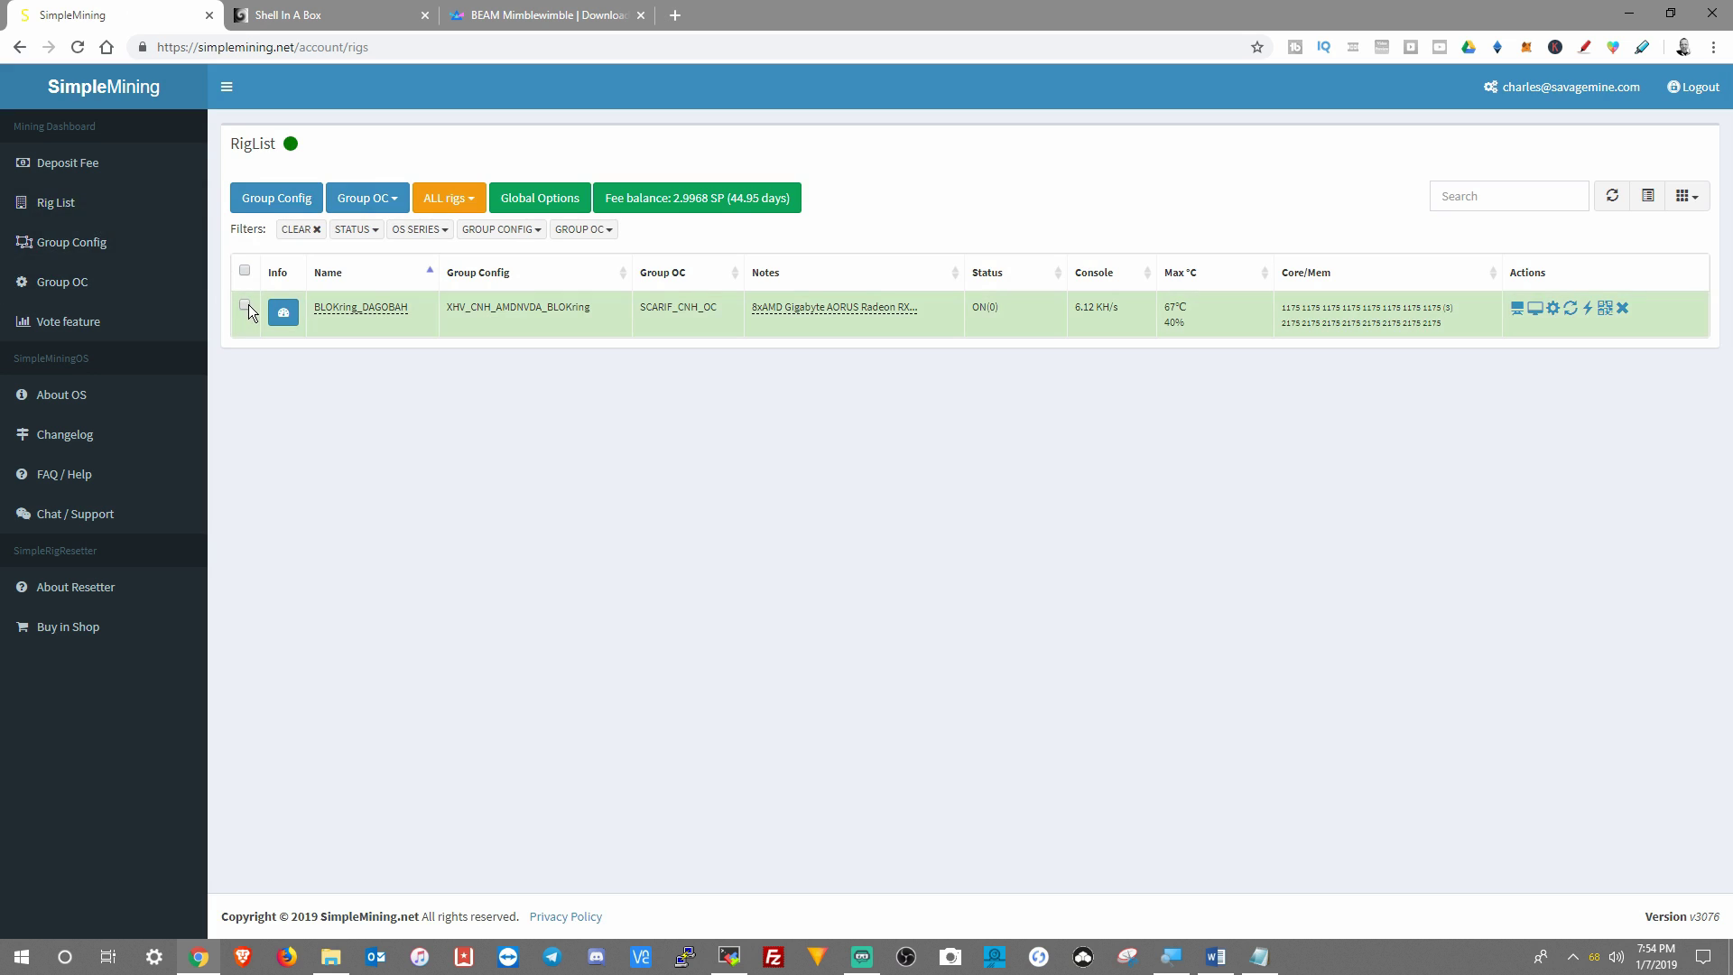
Step: Put the BLOKring_DAGOBAH rig in the BEAM_EQ1505_AMD_YouTube group with reload, and save
{"action": "left_click", "coordinate": [244, 304]}
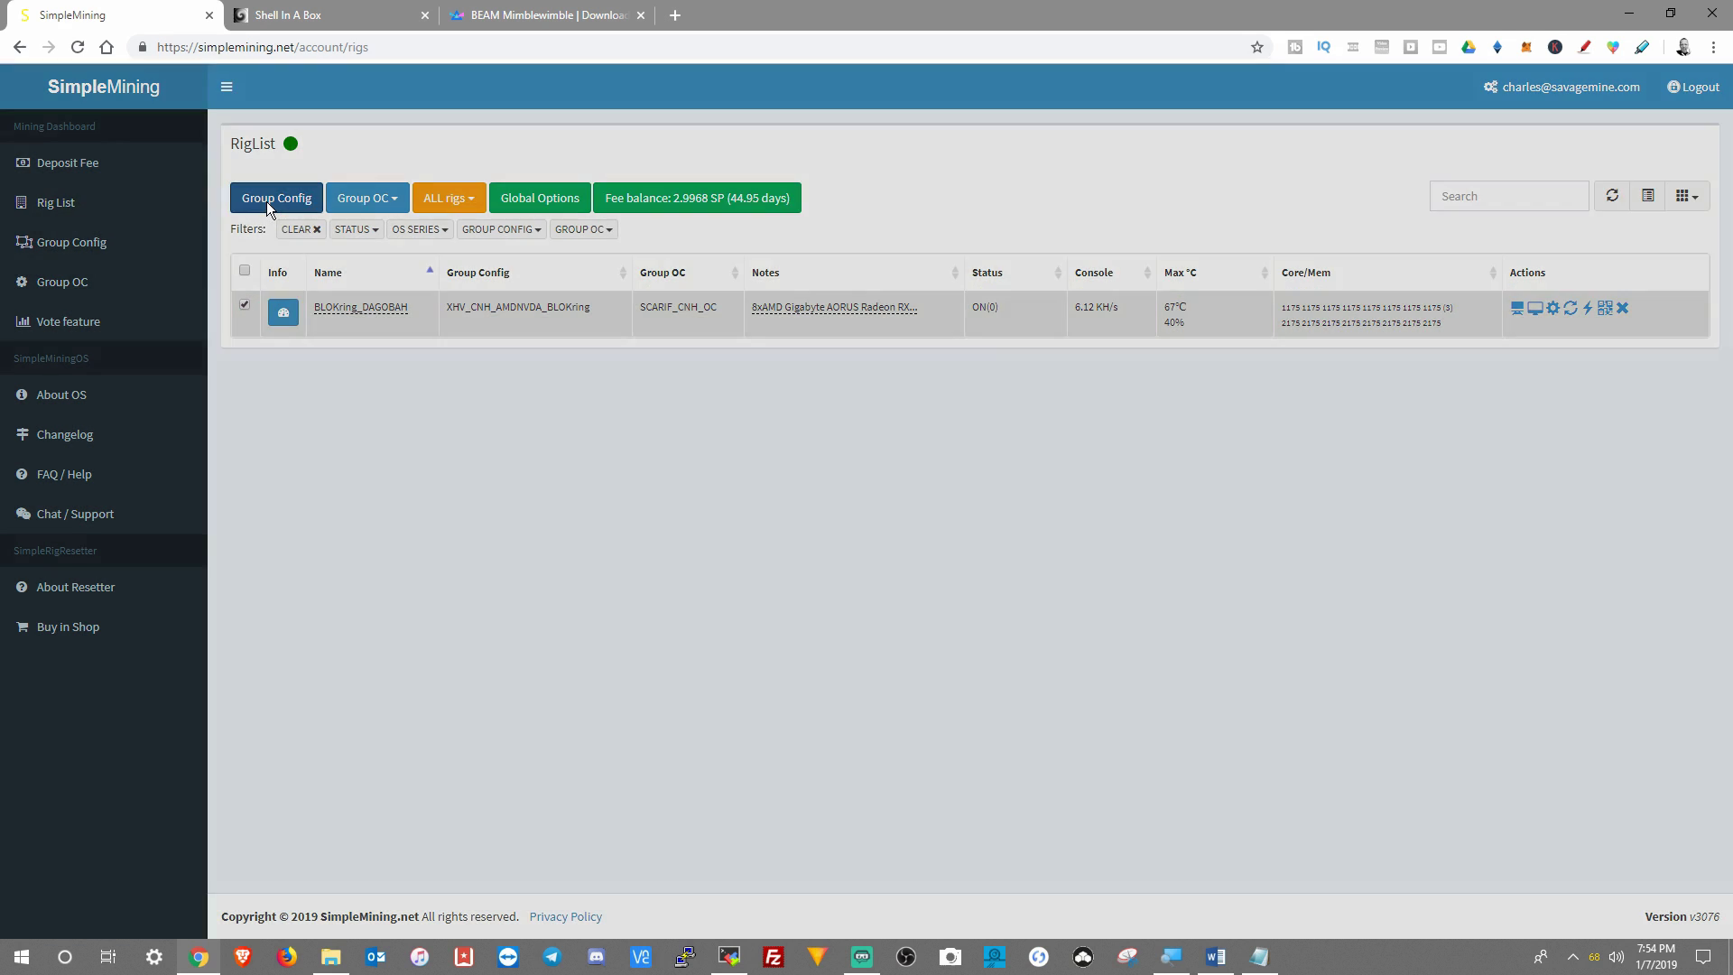
{"action": "left_click", "coordinate": [271, 197]}
{"action": "left_click", "coordinate": [707, 193]}
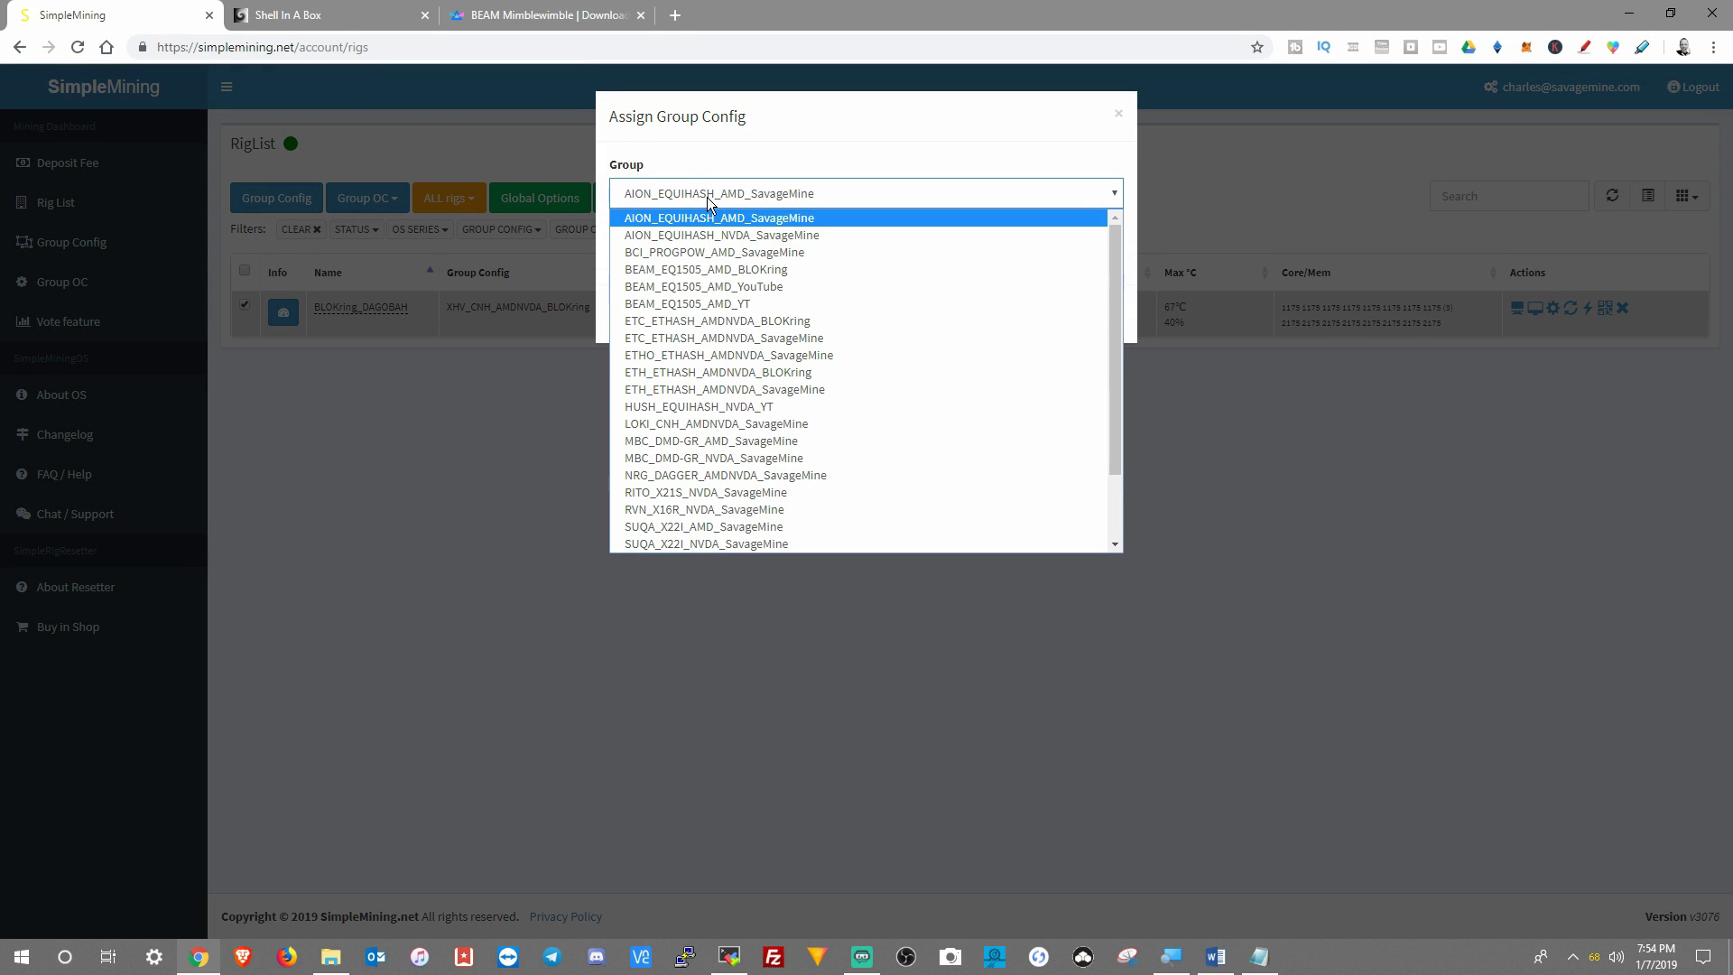
{"action": "left_click", "coordinate": [708, 286]}
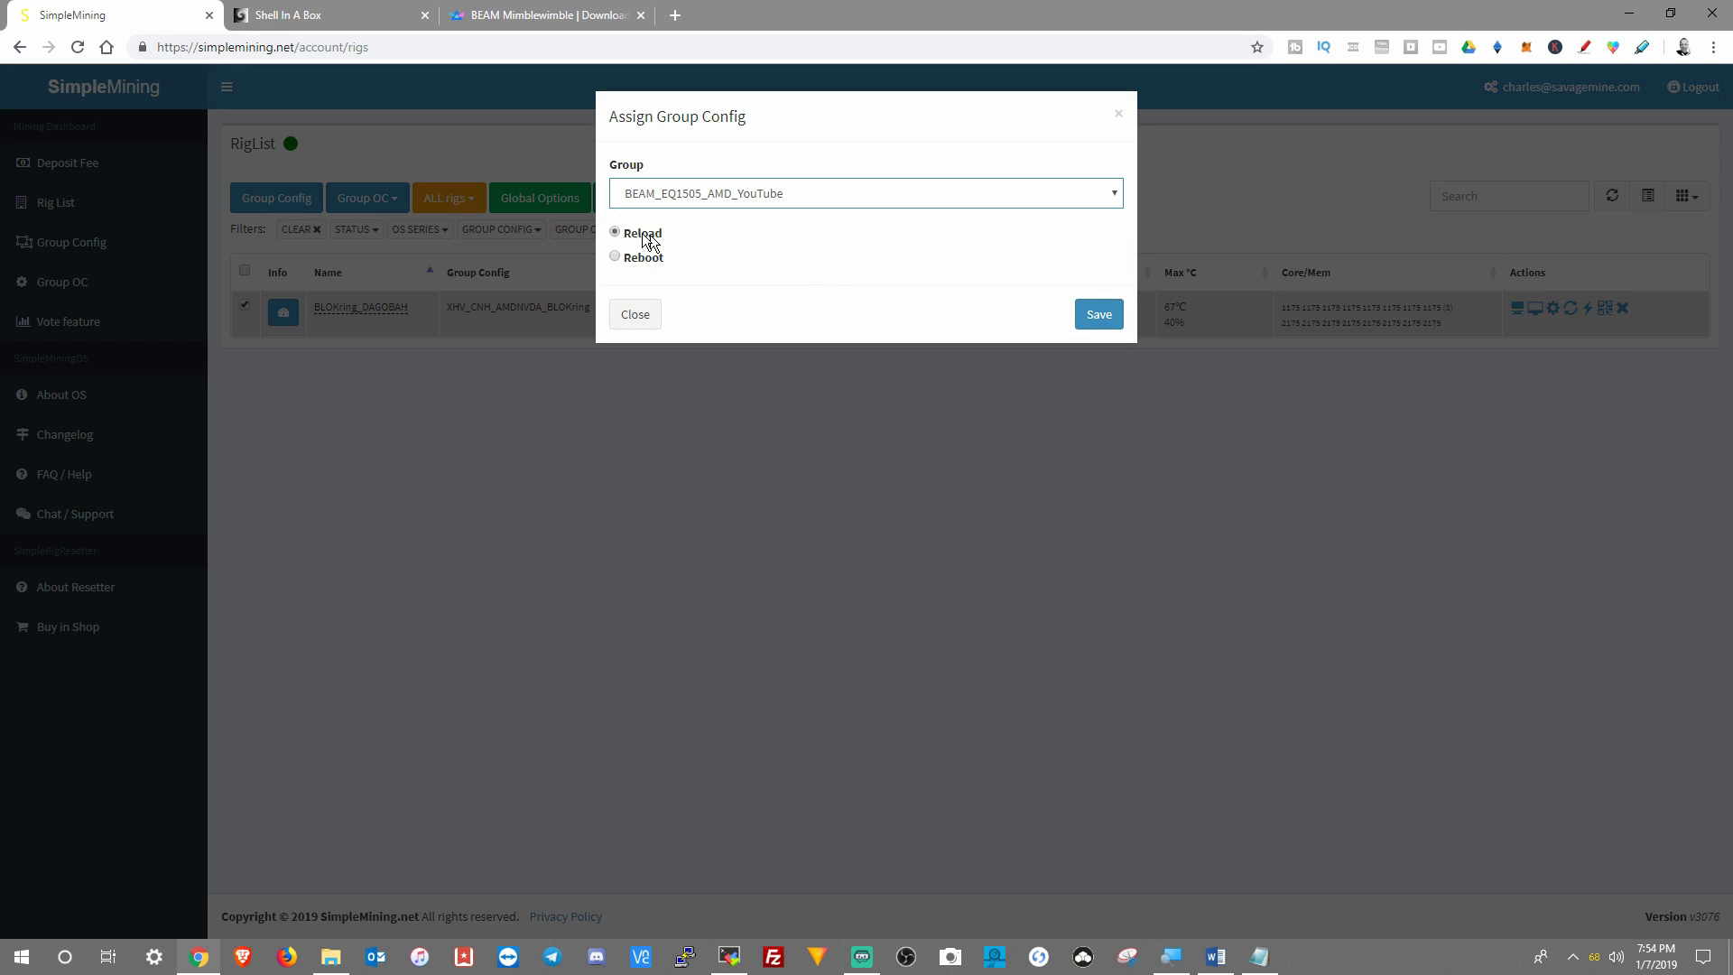
{"action": "left_click", "coordinate": [1099, 315]}
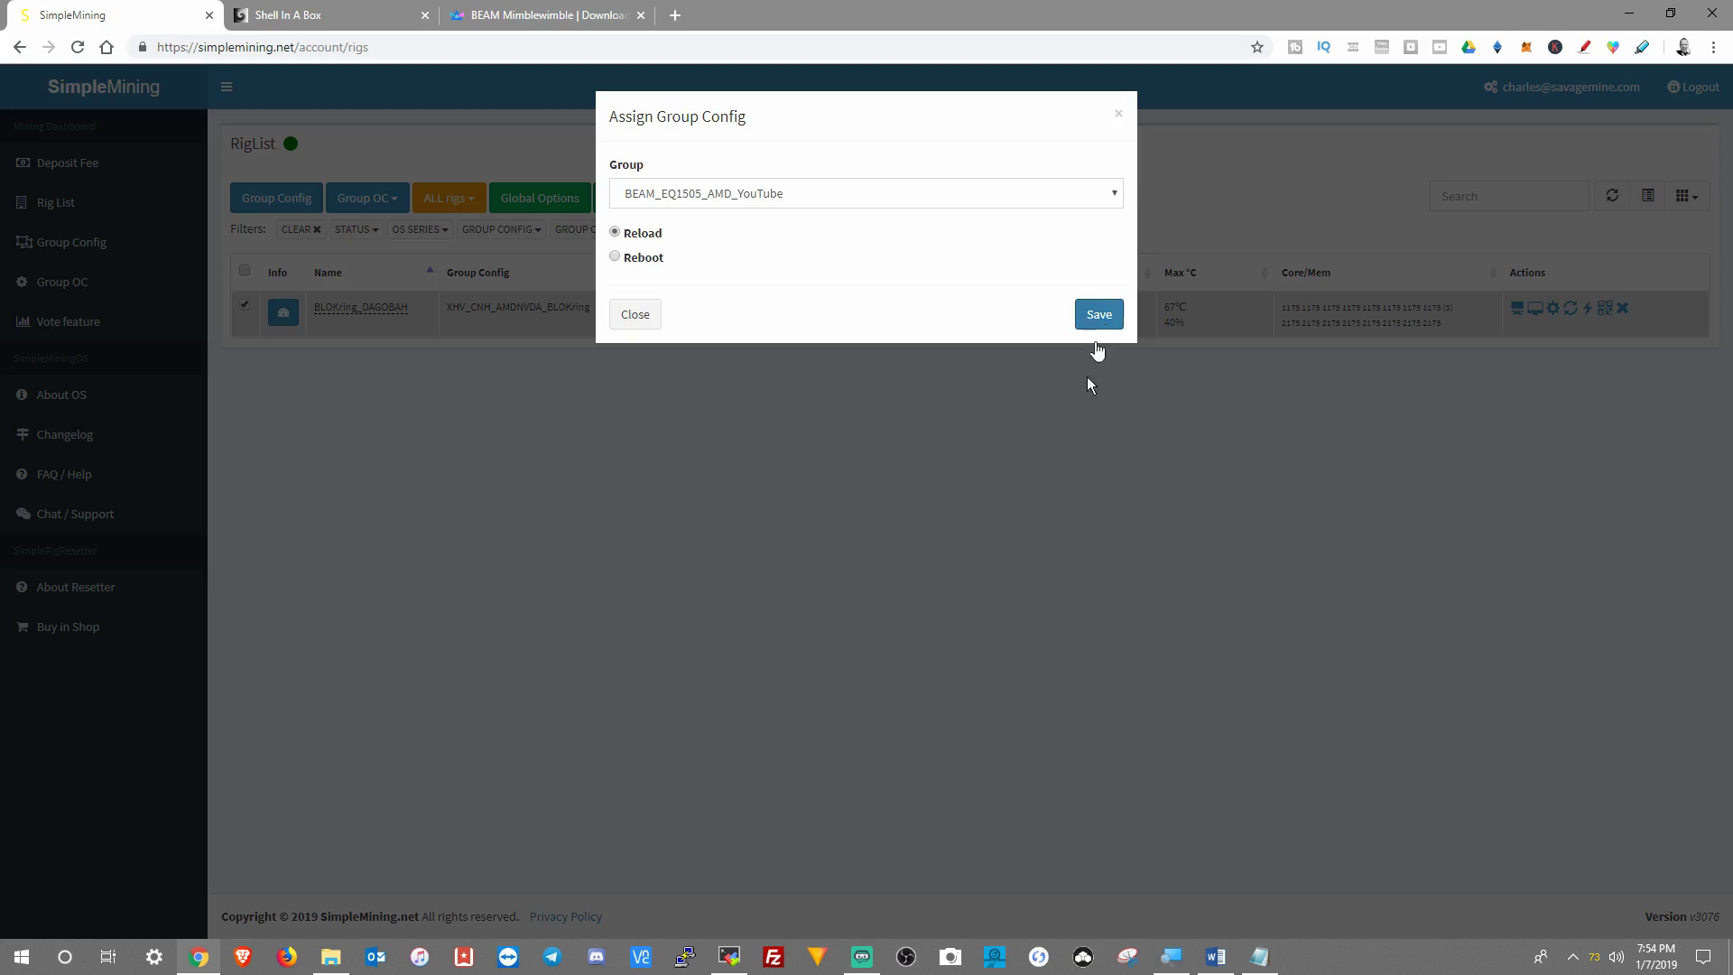